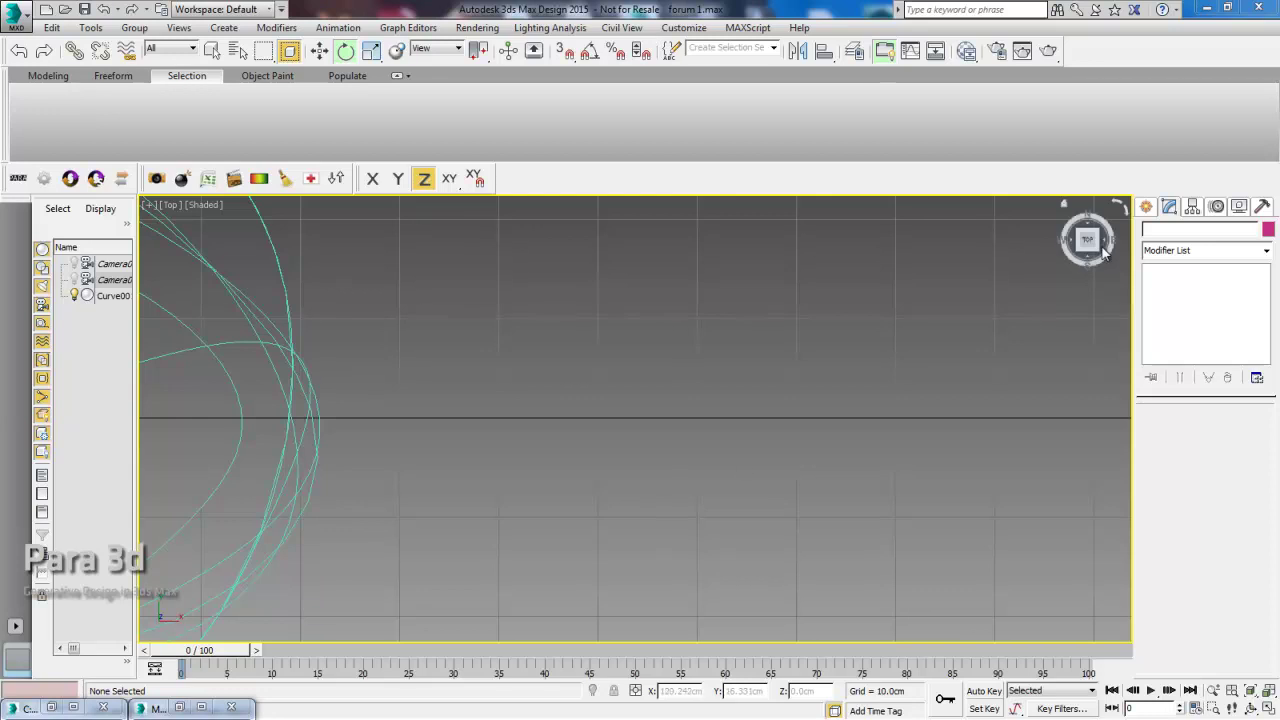
Step: Draw a rectangle in the Top view and set its Length and Width to 10 cm
click(1148, 207)
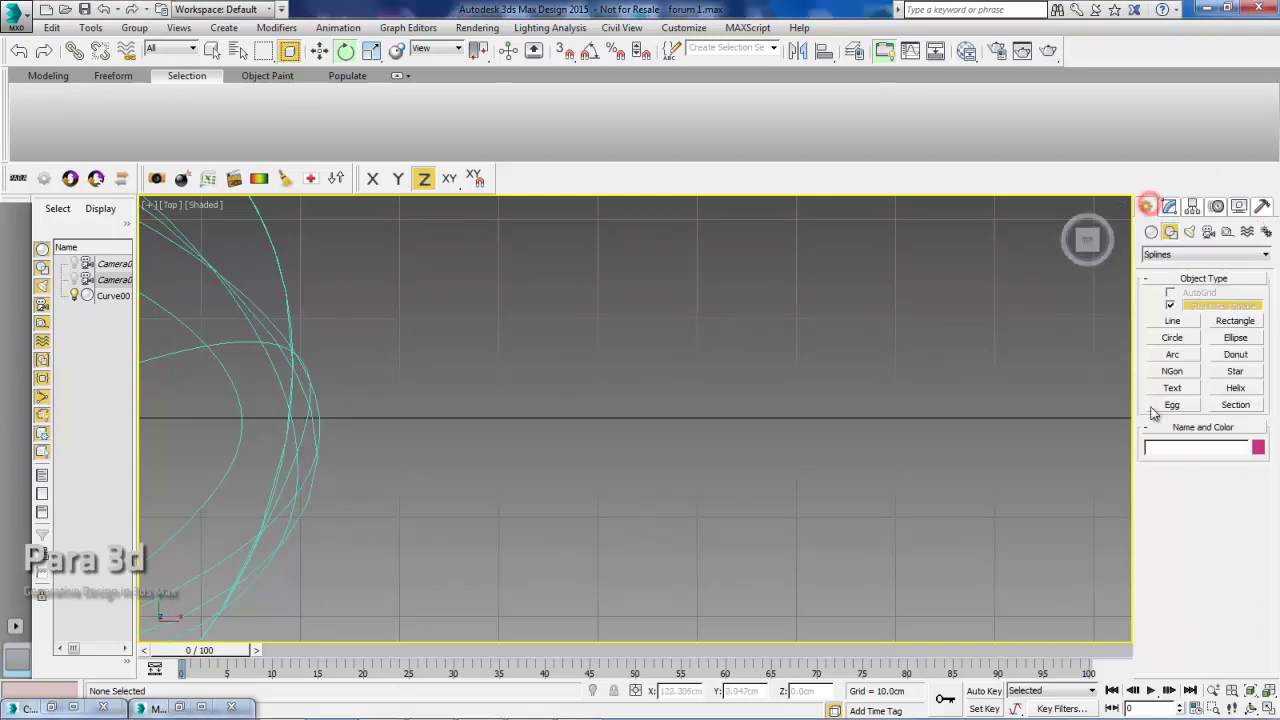
click(1236, 321)
drag(627, 378, 697, 452)
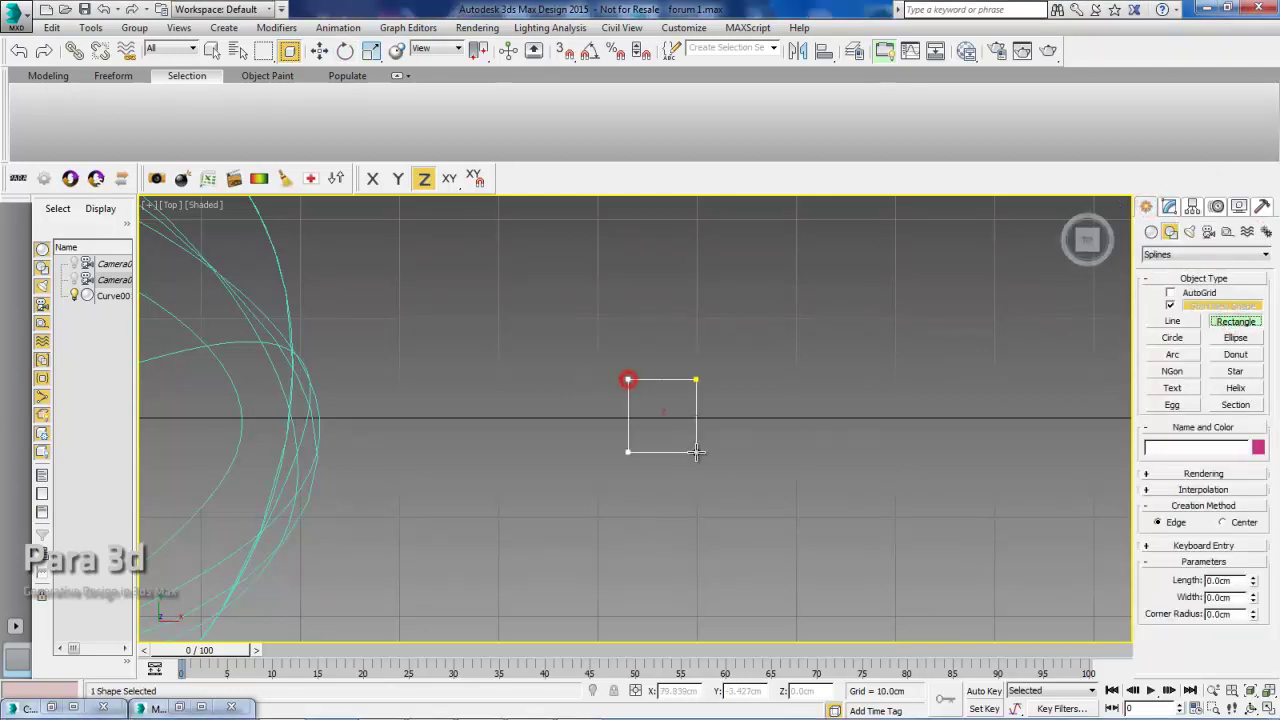
click(1169, 207)
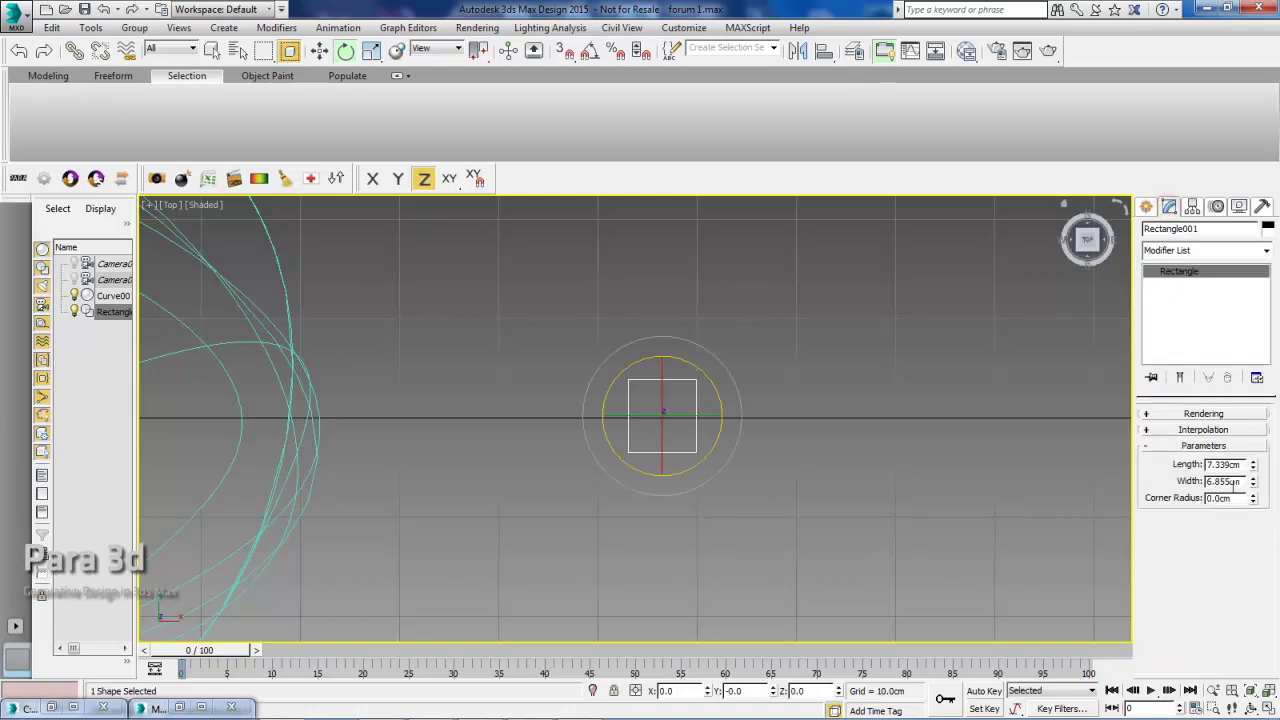
text(10)
key(Tab)
text(10)
key(Return)
Step: Convert Rectangle001 to an Editable Spline and rotate its spline 45° about Z into a diamond
right_click(1185, 275)
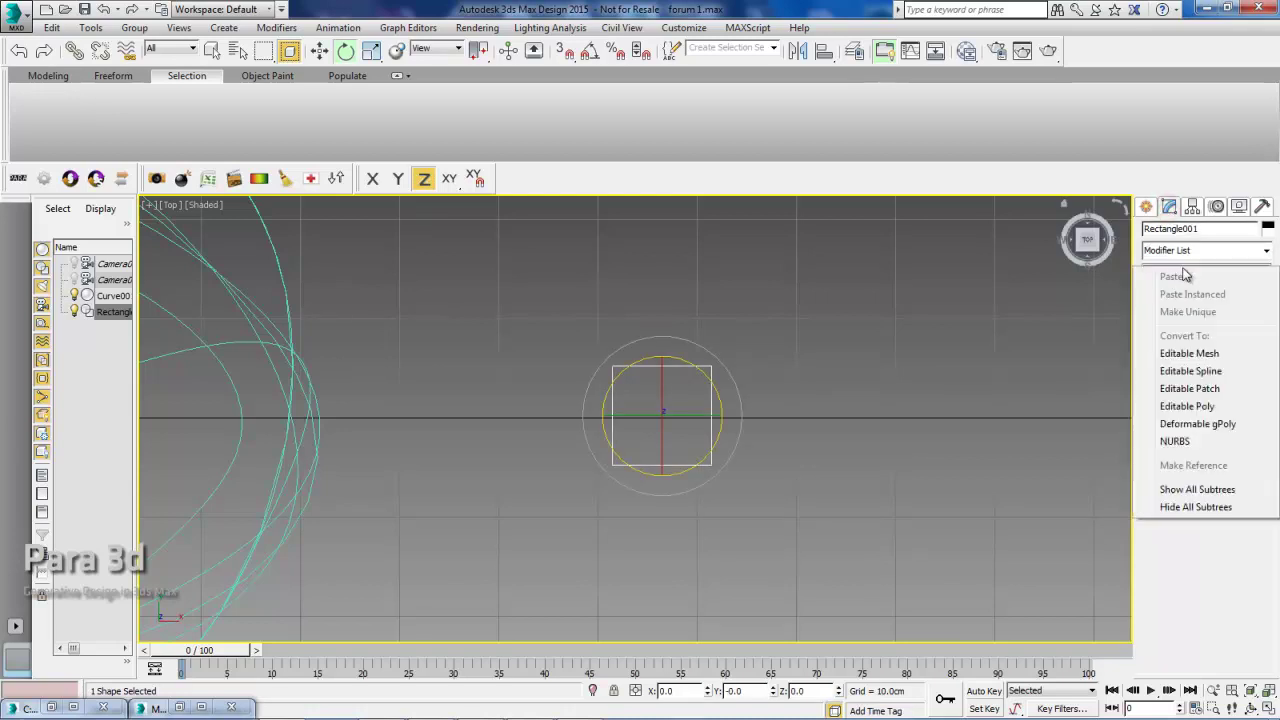
click(1188, 371)
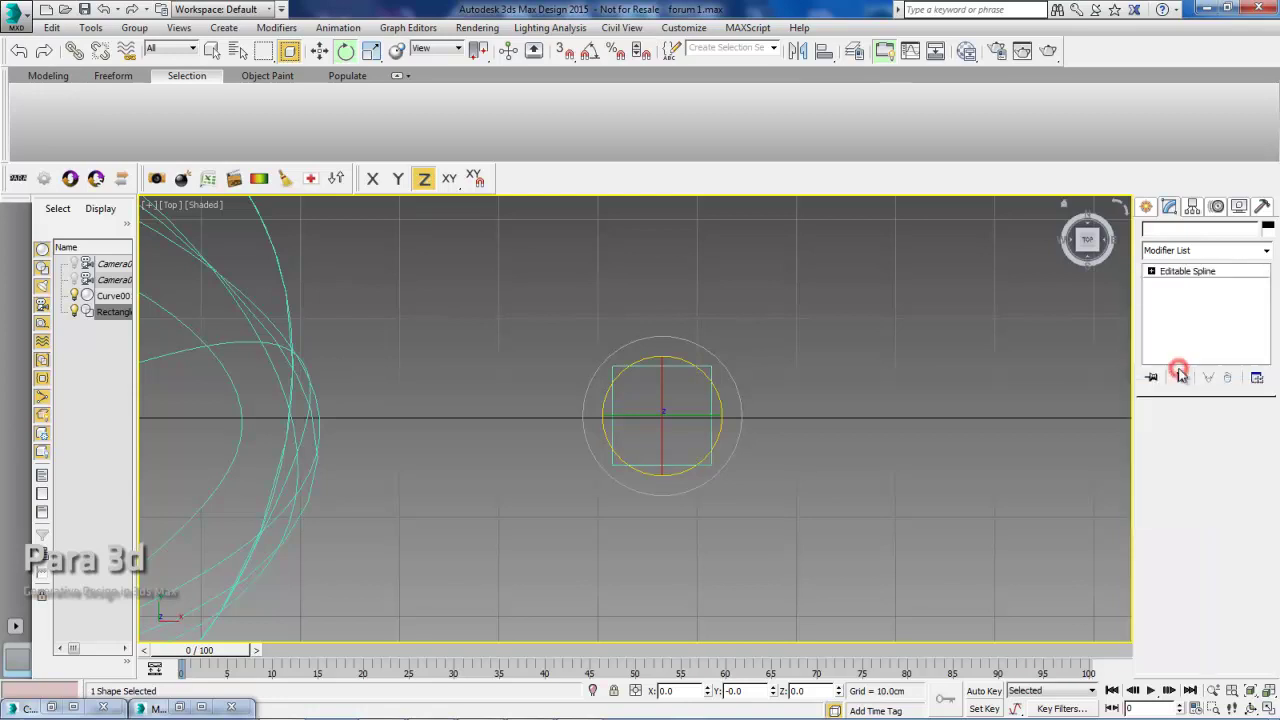
click(1224, 469)
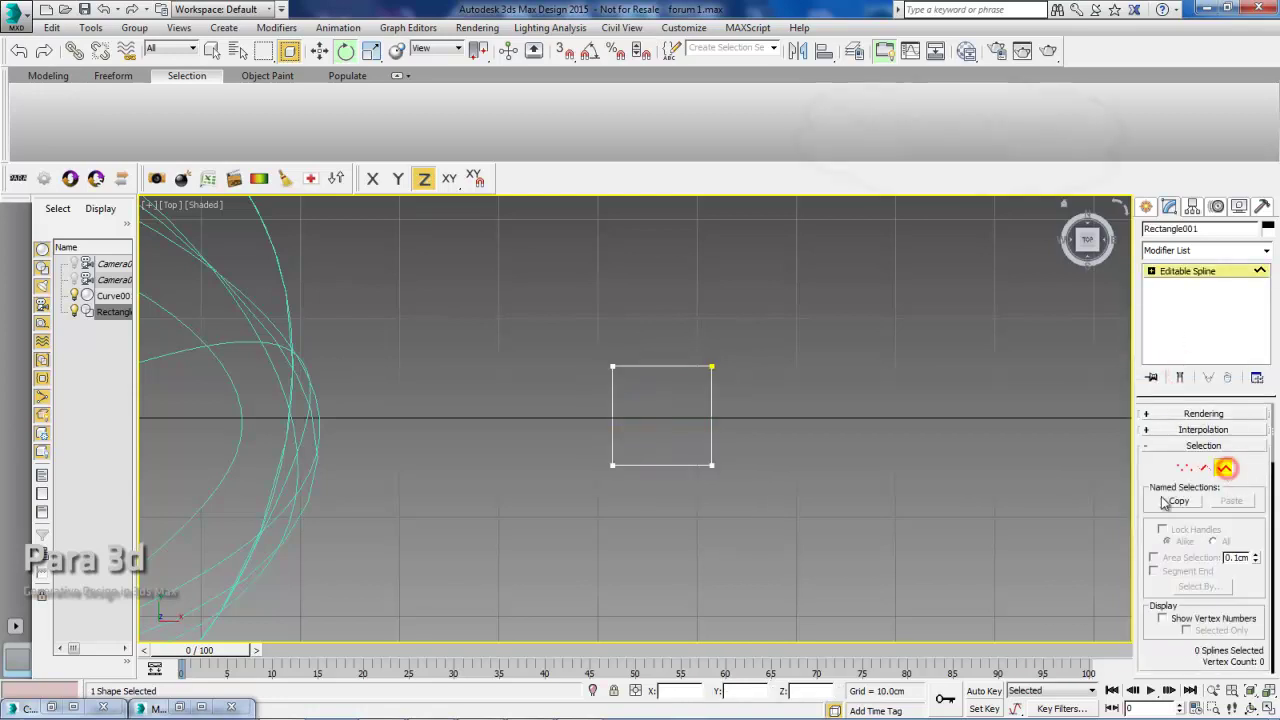
click(660, 465)
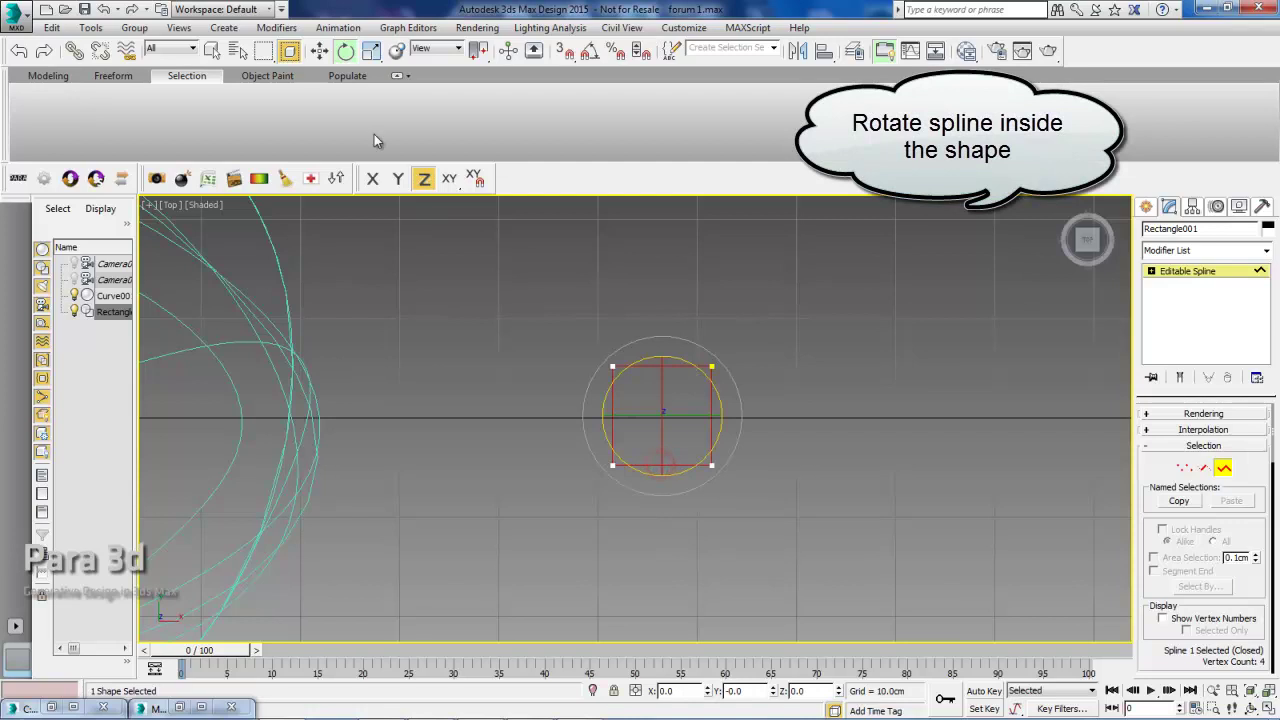
right_click(345, 51)
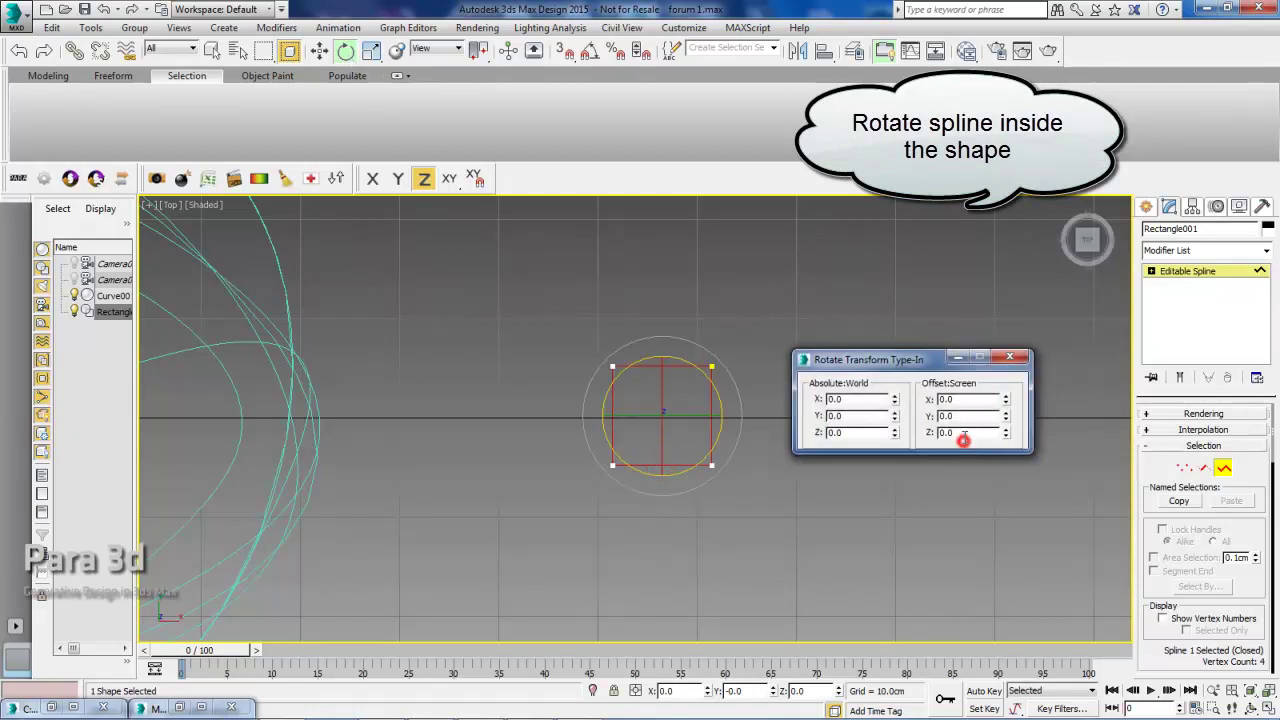
text(45)
key(Return)
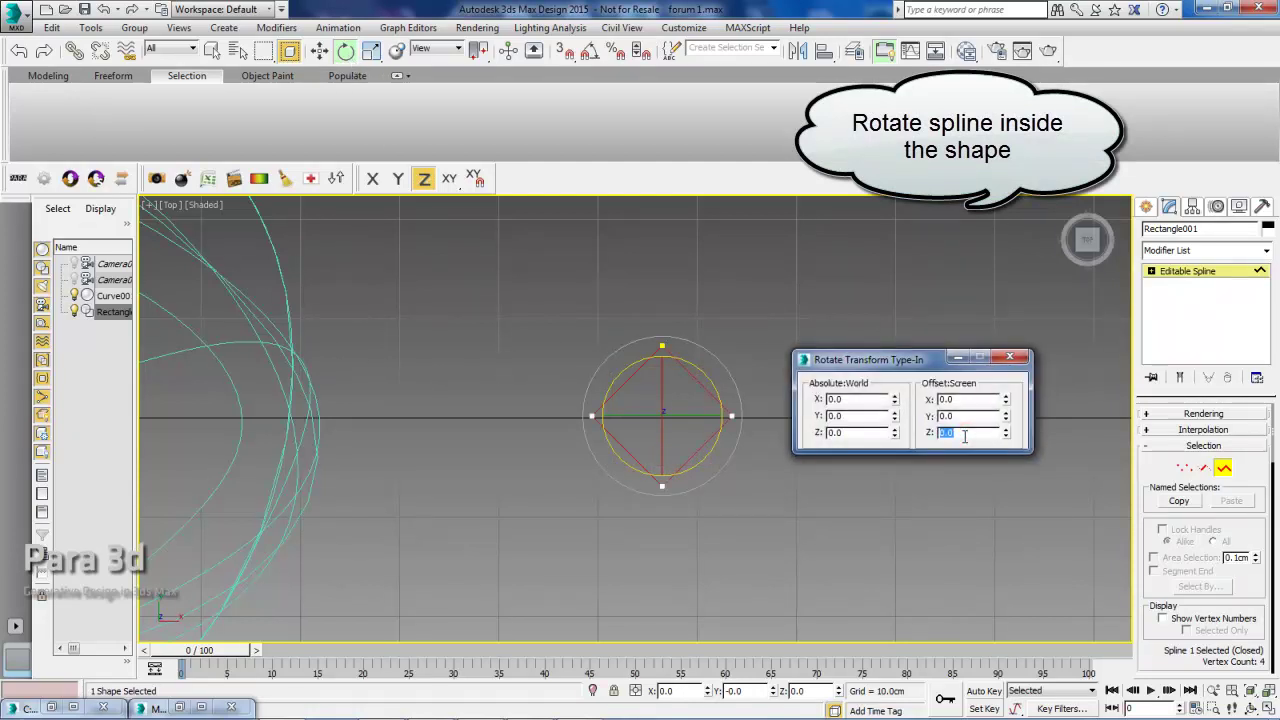
click(1007, 357)
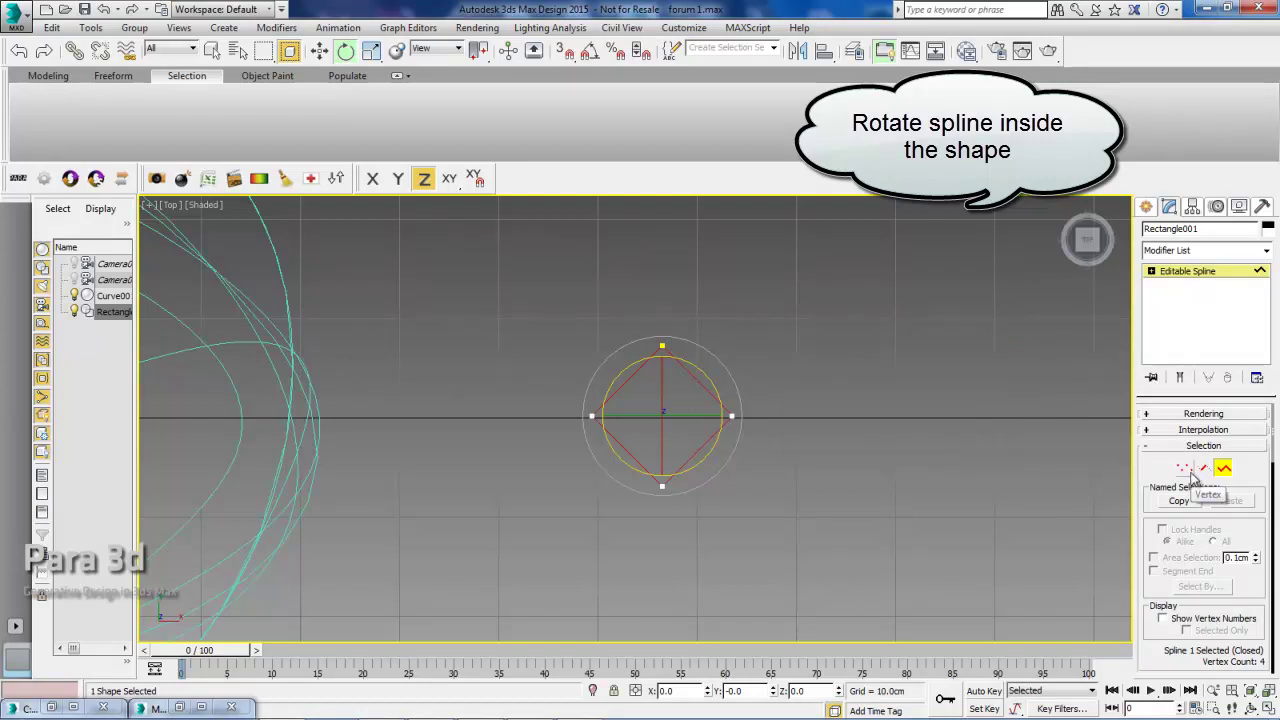
click(1187, 469)
Step: Set the top, left and right vertices to Corner and the bottom vertex to Smooth
drag(768, 437, 486, 334)
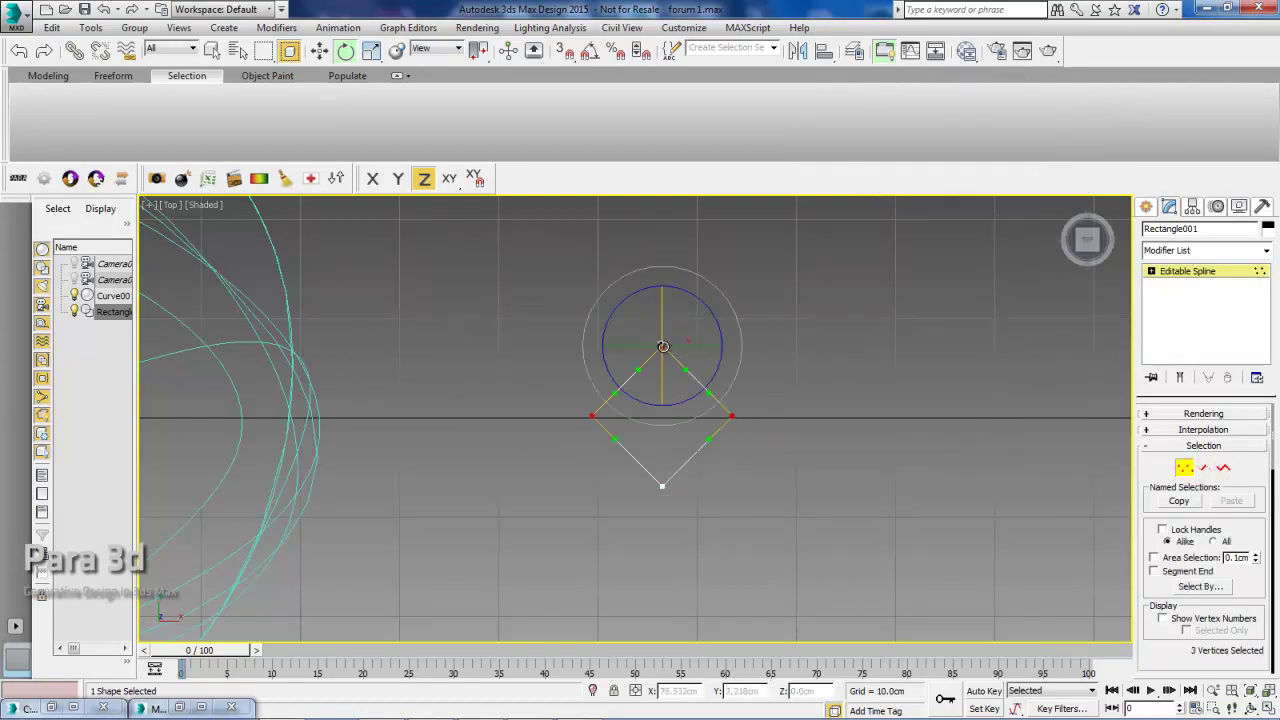
right_click(663, 350)
click(633, 246)
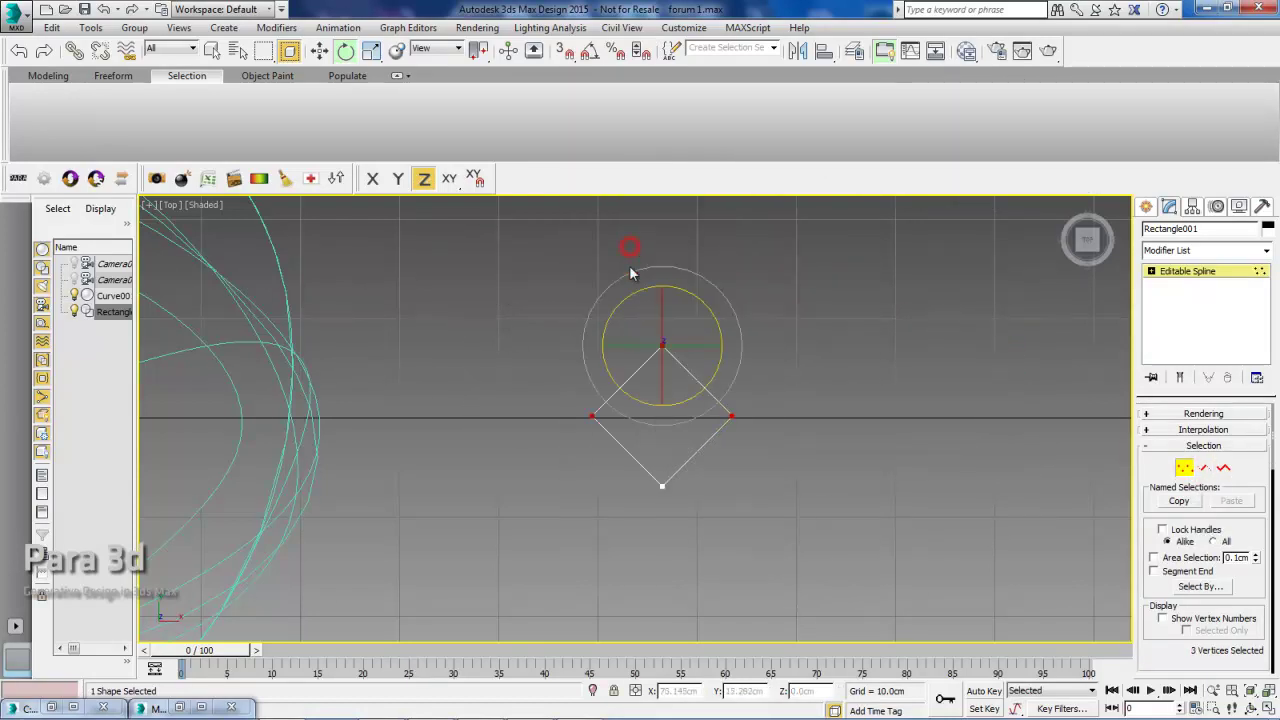
click(662, 486)
right_click(660, 484)
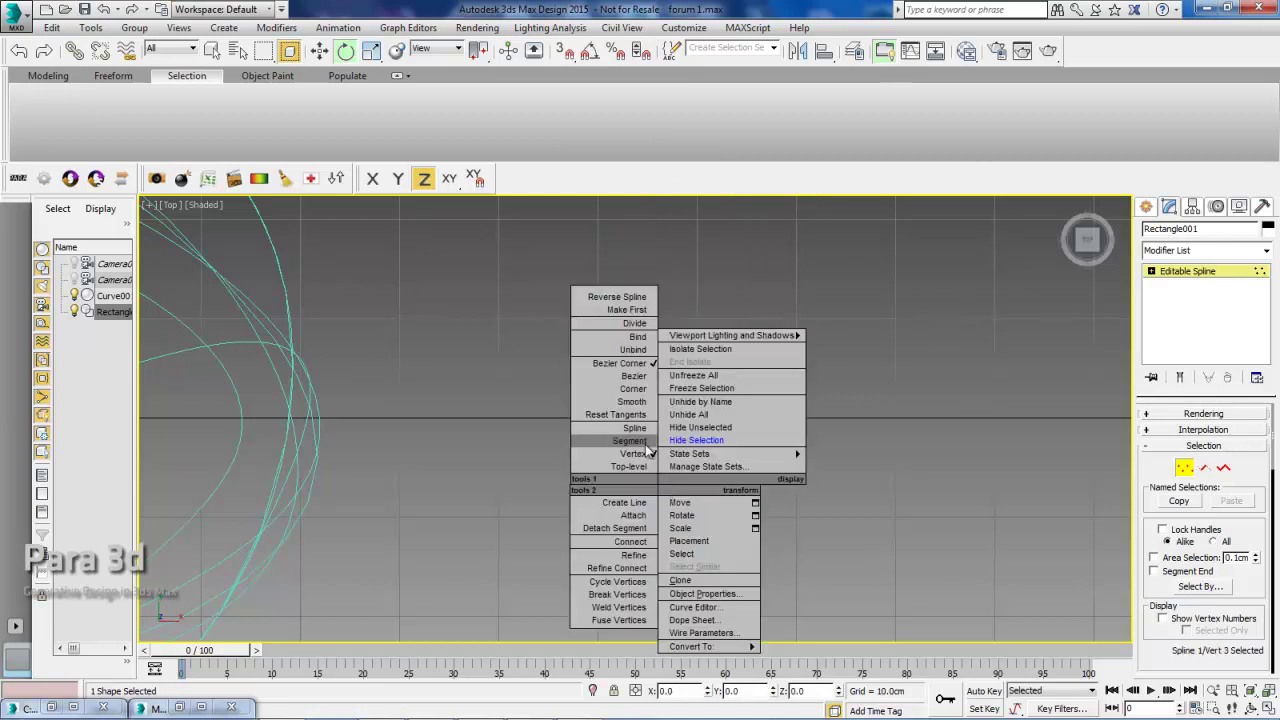
click(638, 403)
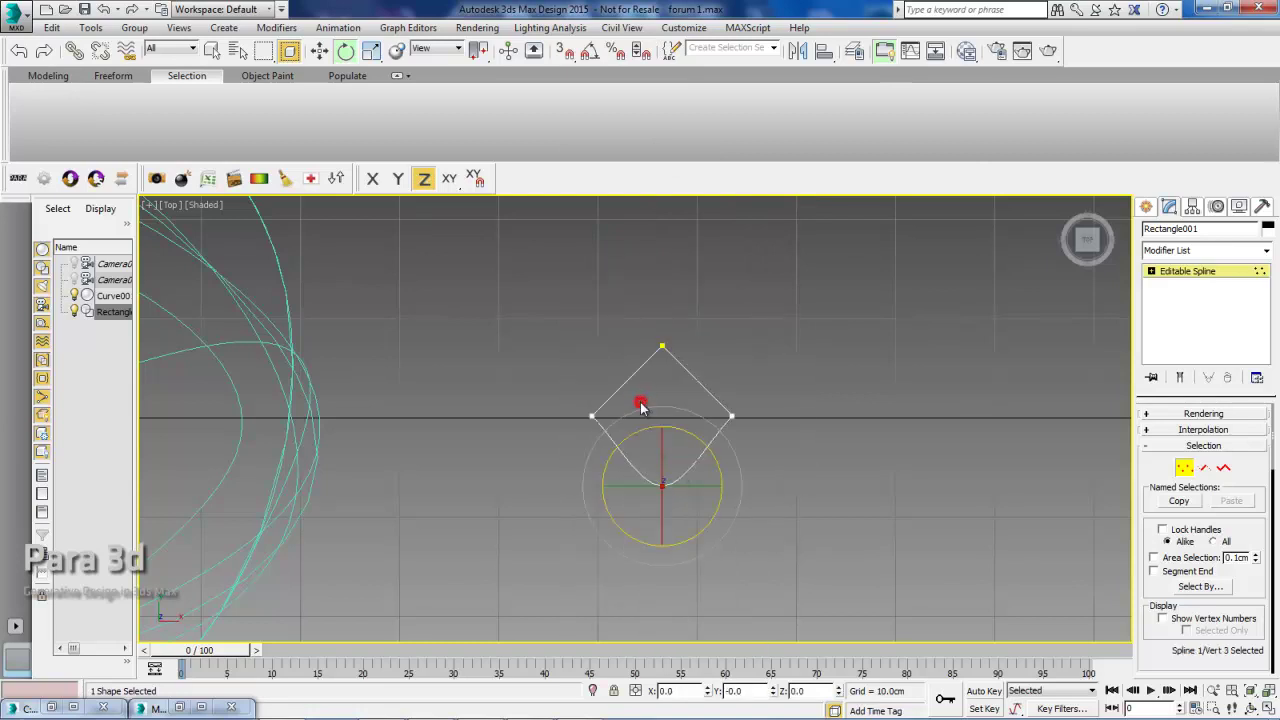
click(1200, 274)
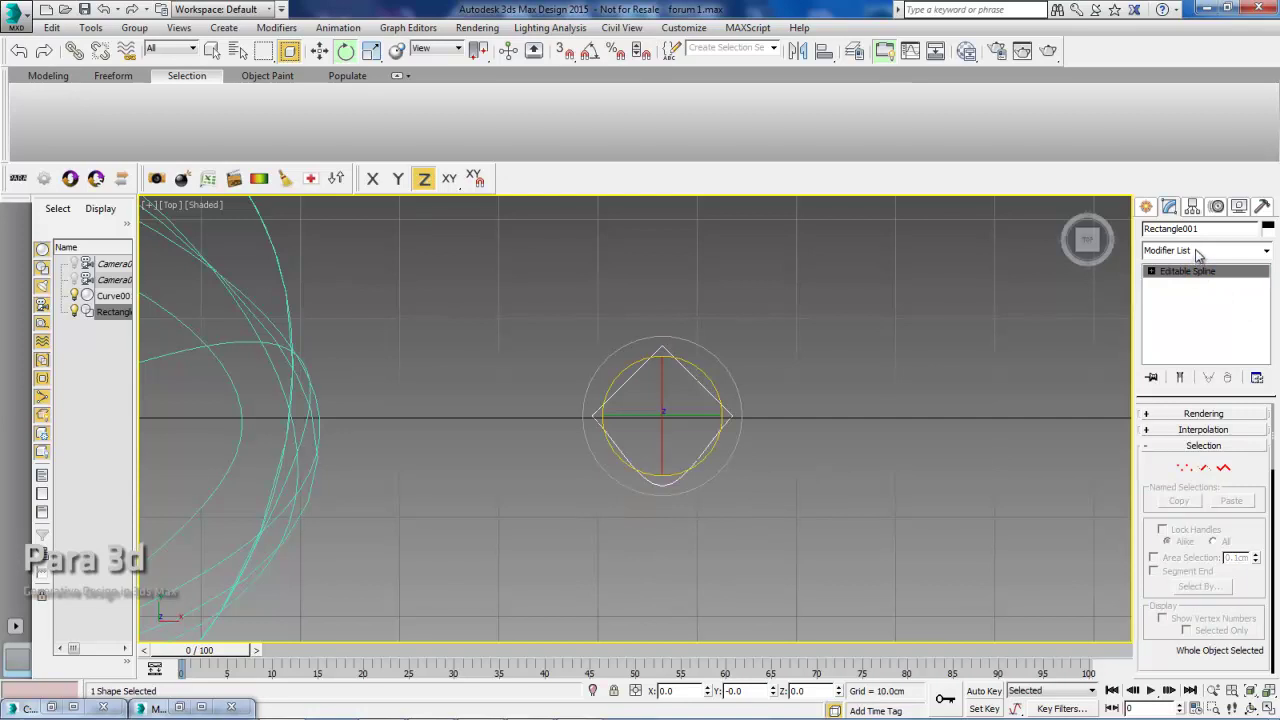
Step: Apply the Surface modifier to Rectangle001 to fill the diamond outline
click(1198, 251)
text(su)
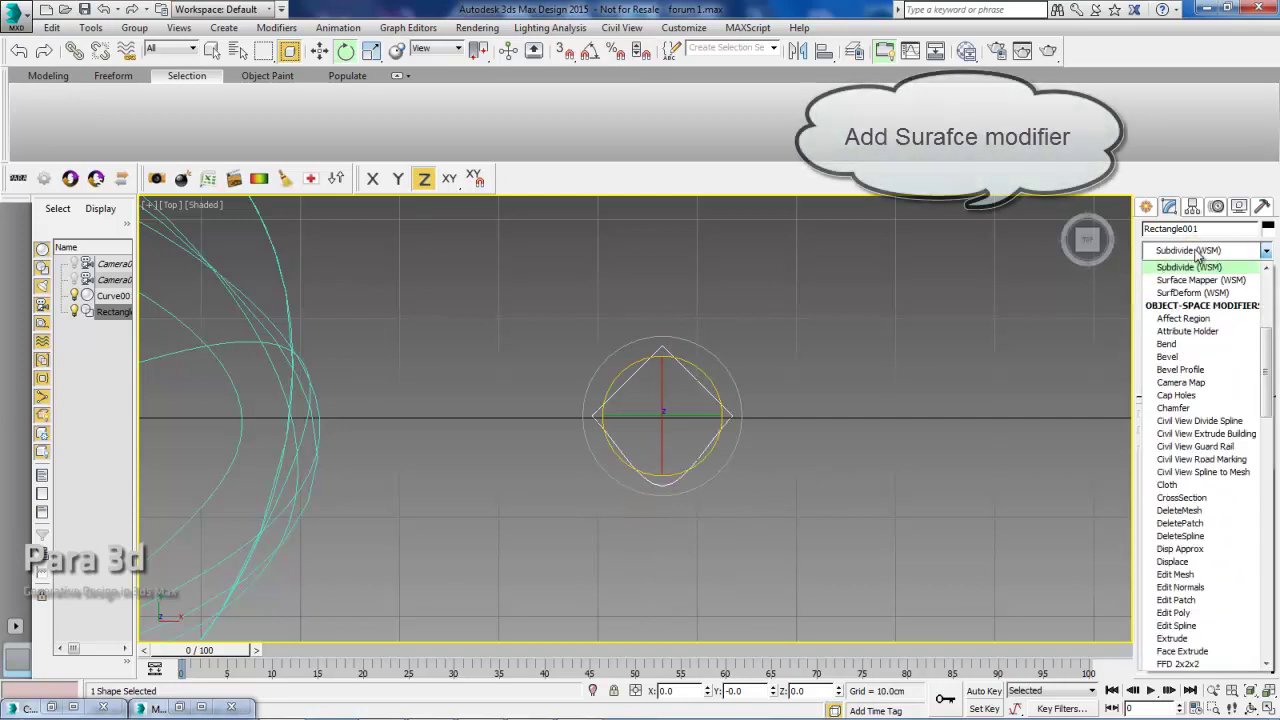
key(Down)
key(Down)
key(Down)
key(Down)
key(Down)
key(Down)
key(Down)
key(Down)
key(Down)
key(Down)
key(Down)
key(Down)
key(Down)
key(Down)
key(Down)
key(Down)
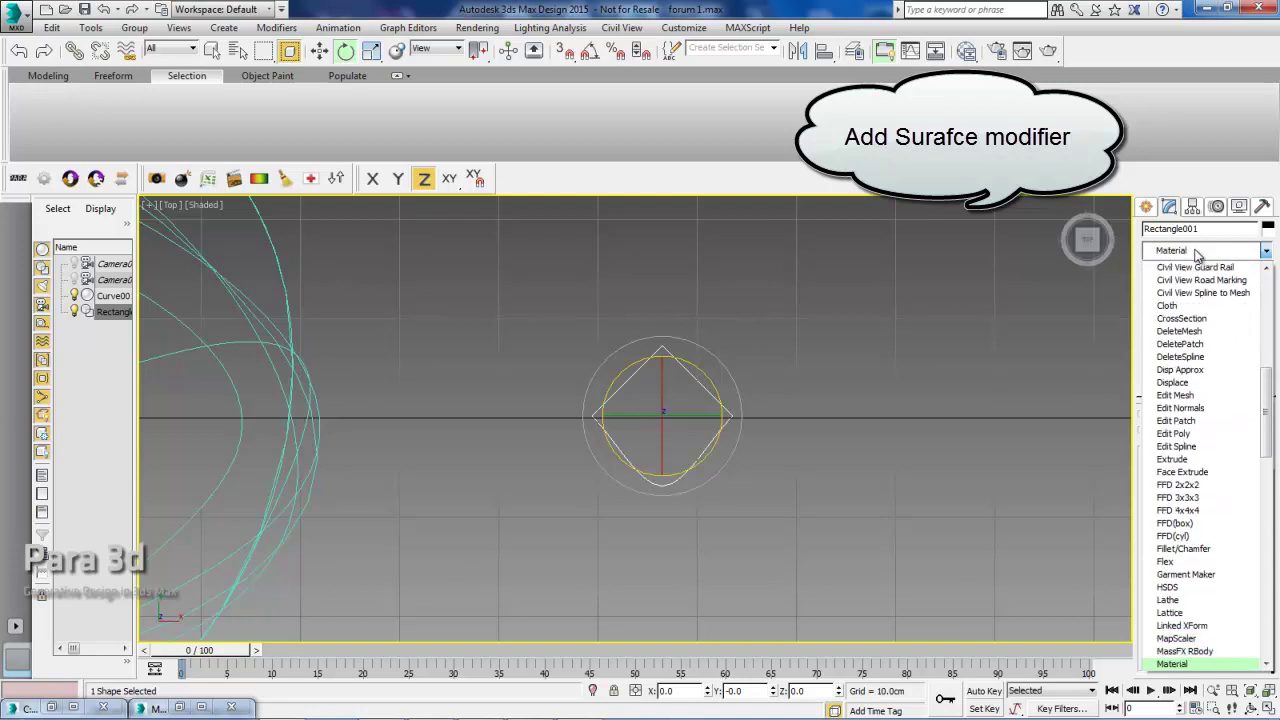
key(s)
key(Down)
key(Down)
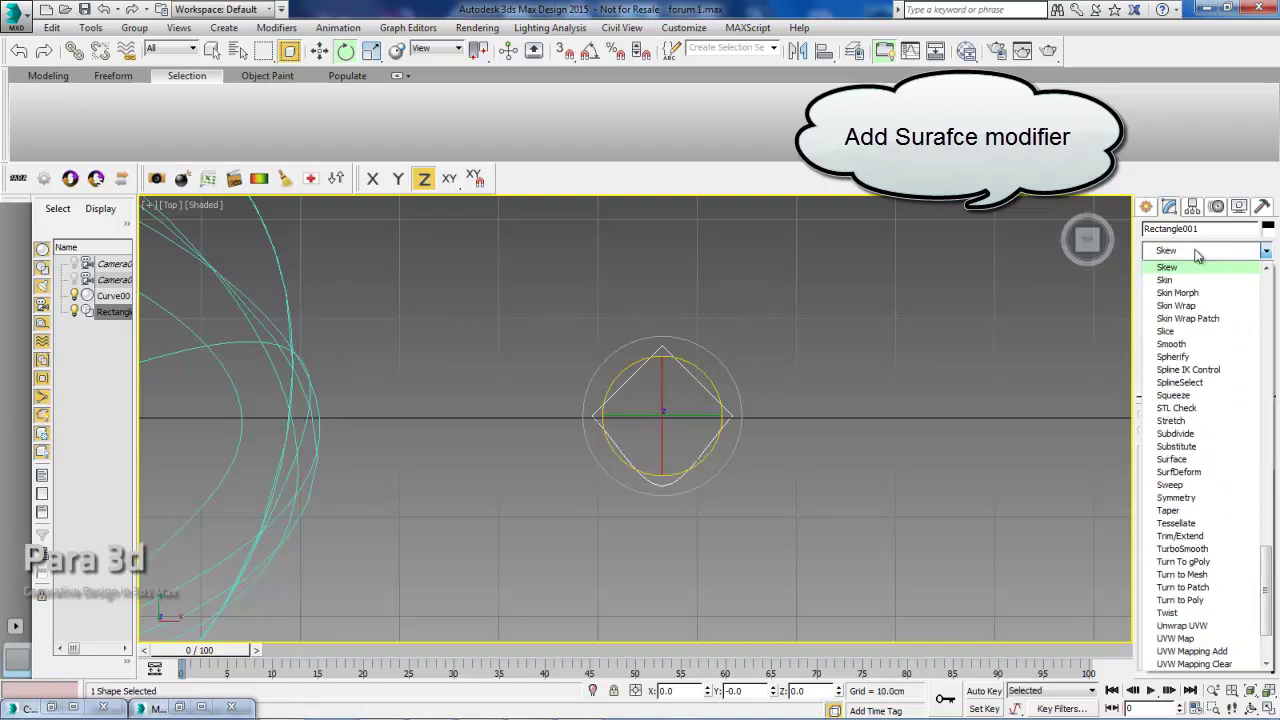
key(Down)
key(Down)
key(Down)
key(Down)
key(Down)
key(Down)
key(Down)
key(Down)
key(Down)
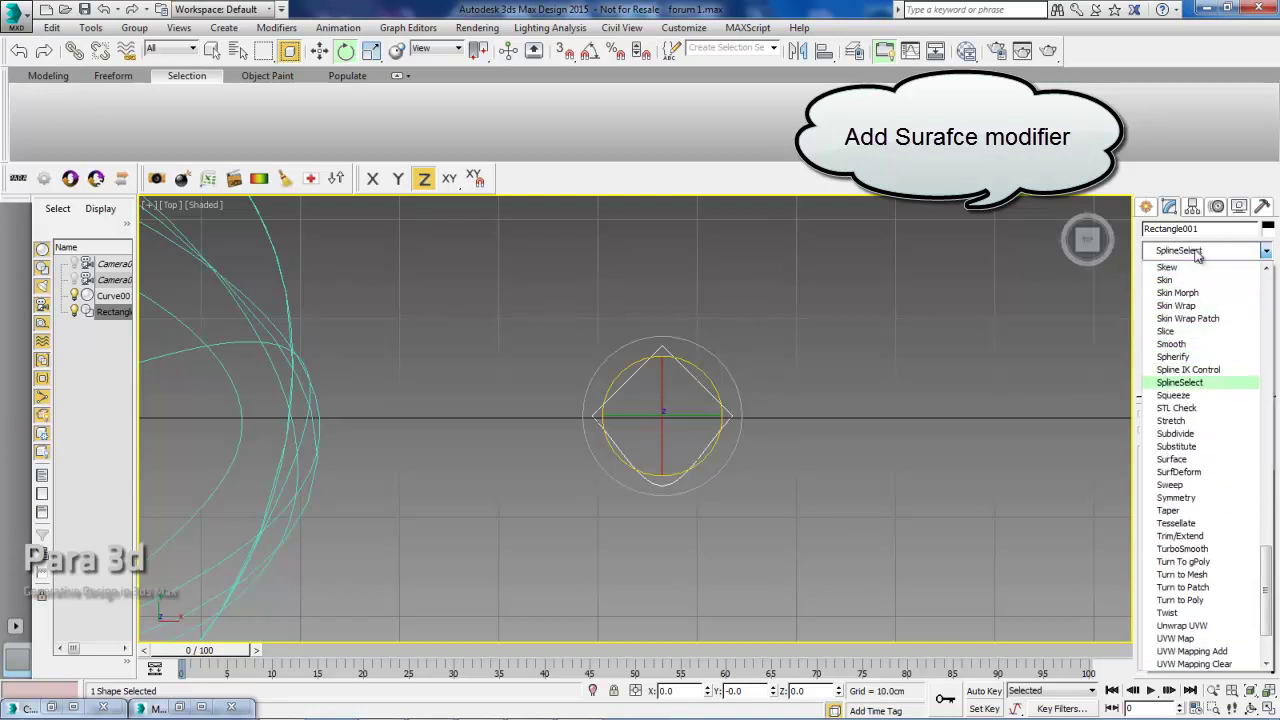
key(Down)
key(Down)
key(Down)
key(Down)
key(Down)
key(Down)
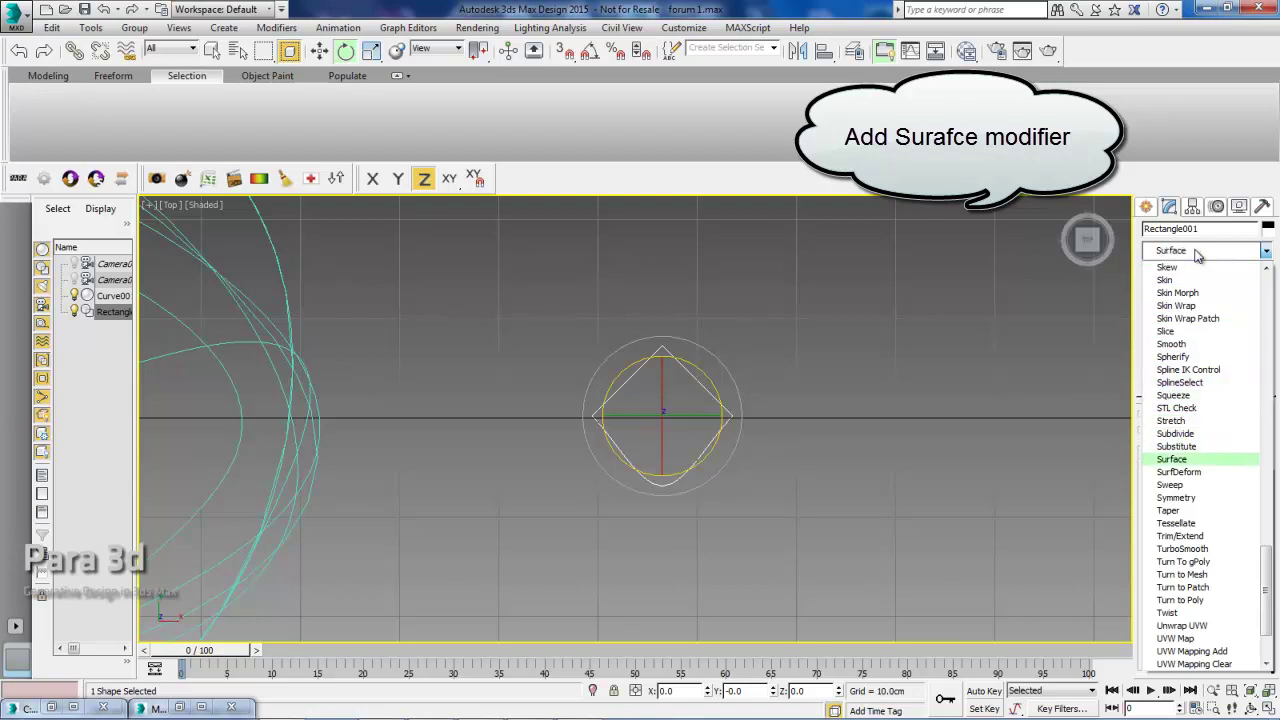
key(Return)
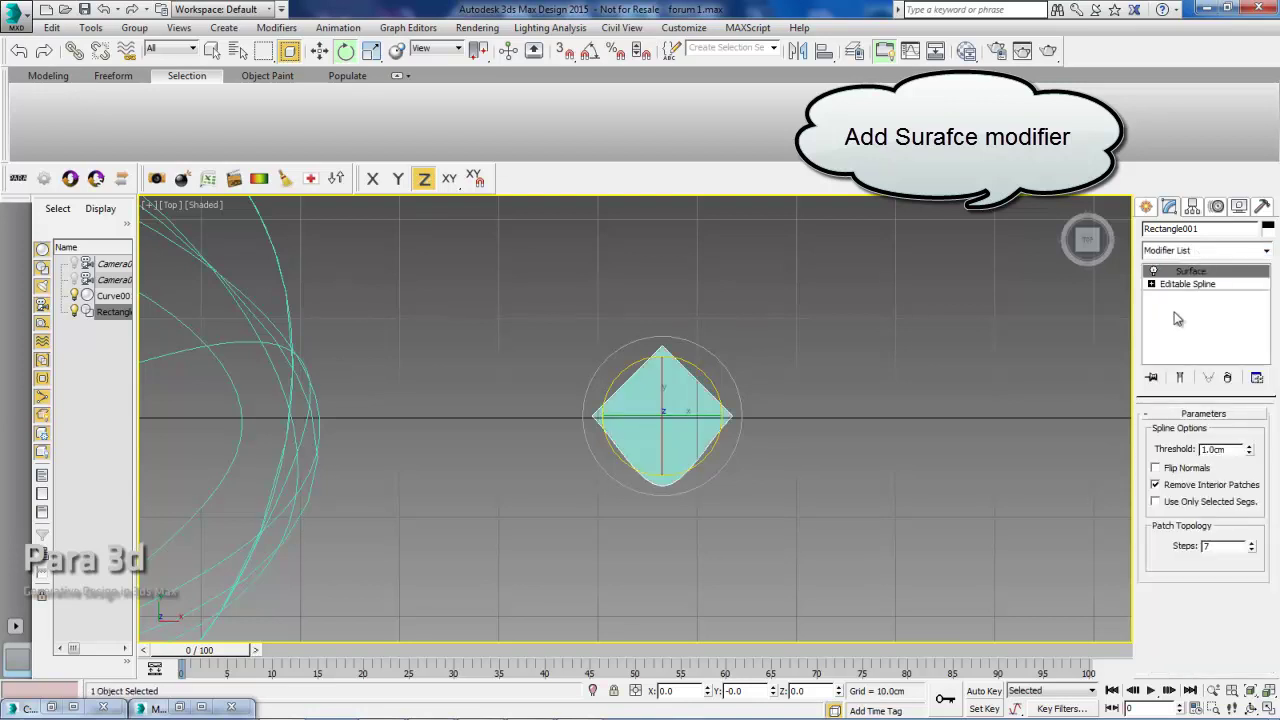
Step: Set the Surface patch Steps to 8 and clone the diamond to the right as an Instance
middle_drag(1065, 518, 1049, 500)
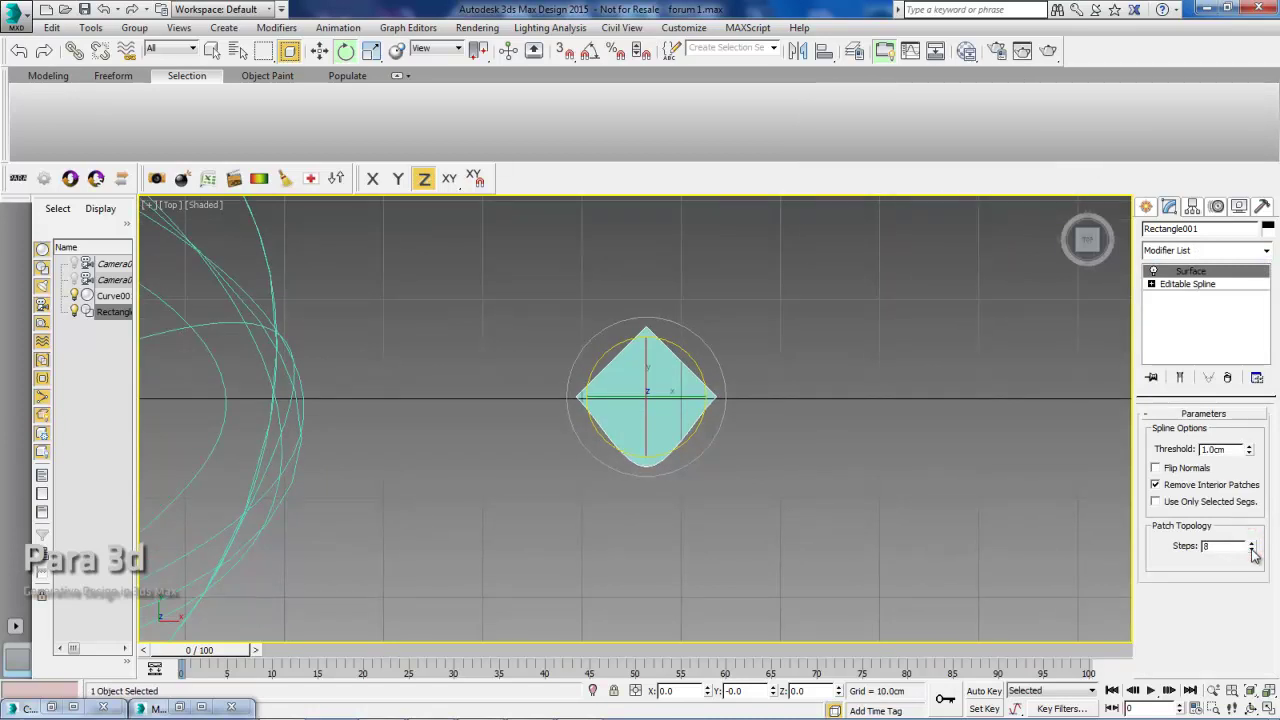
scroll(666, 466, up, 1)
scroll(666, 466, up, 4)
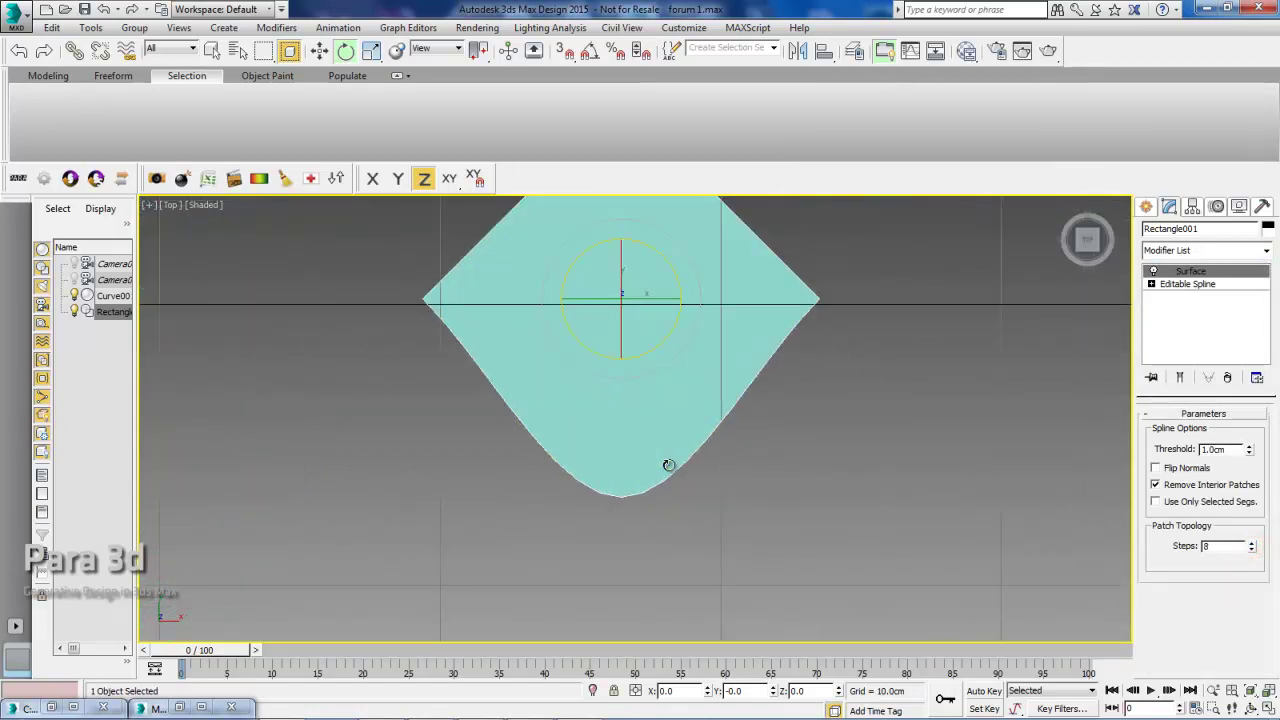
scroll(677, 466, down, 3)
key(w)
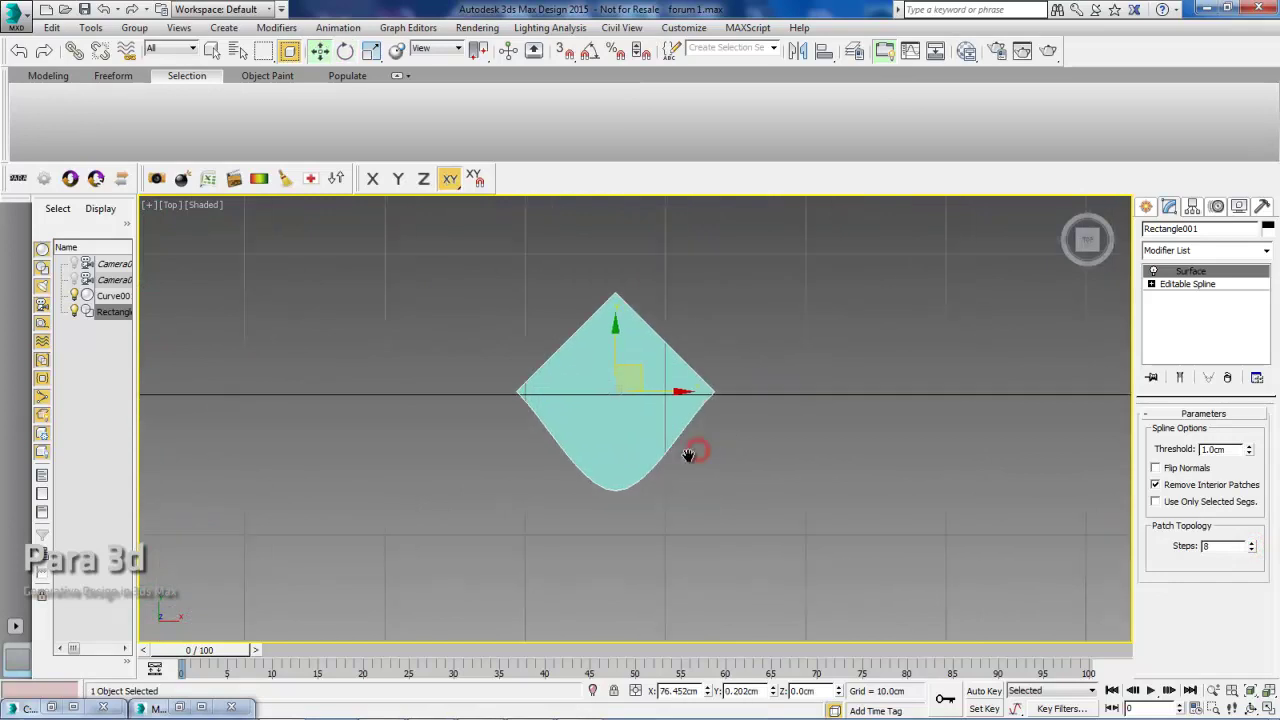
scroll(682, 451, down, 3)
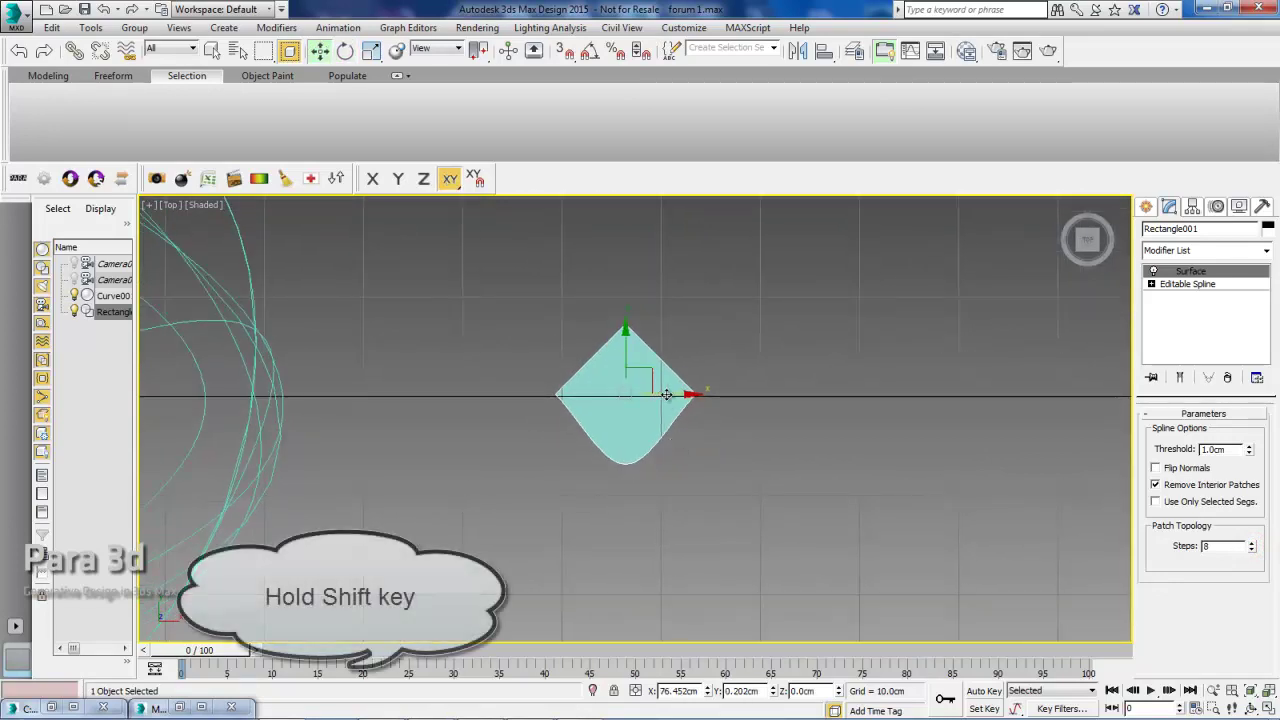
shift+drag(668, 404, 813, 405)
click(584, 336)
click(636, 434)
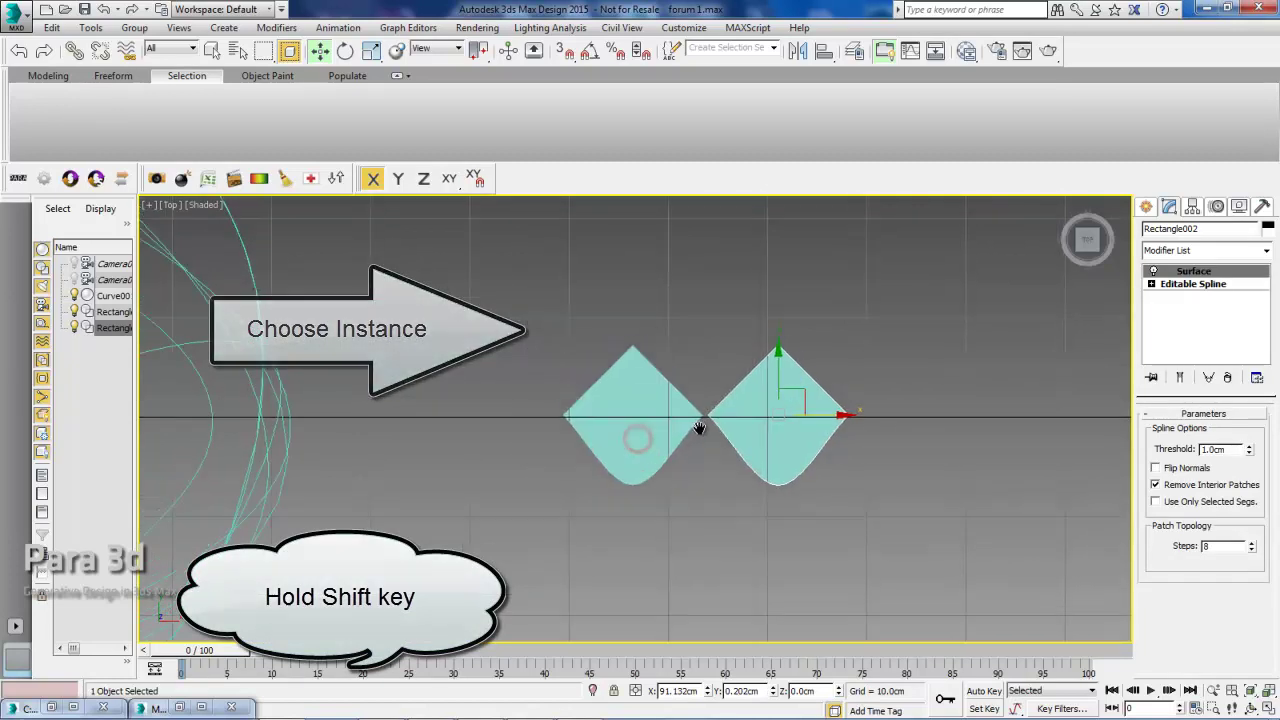
Step: Enable 3D snap, switch off the Surface modifier on both diamonds, and select both shapes
scroll(730, 395, up, 5)
click(564, 50)
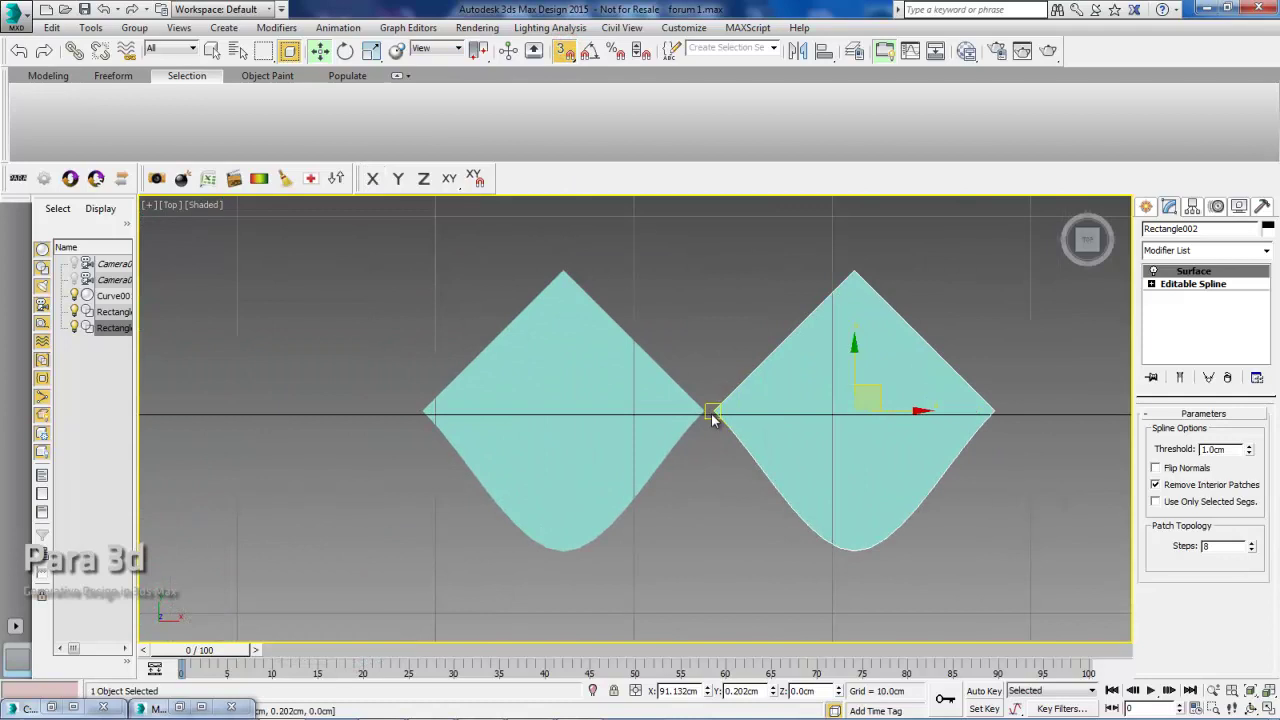
click(1153, 271)
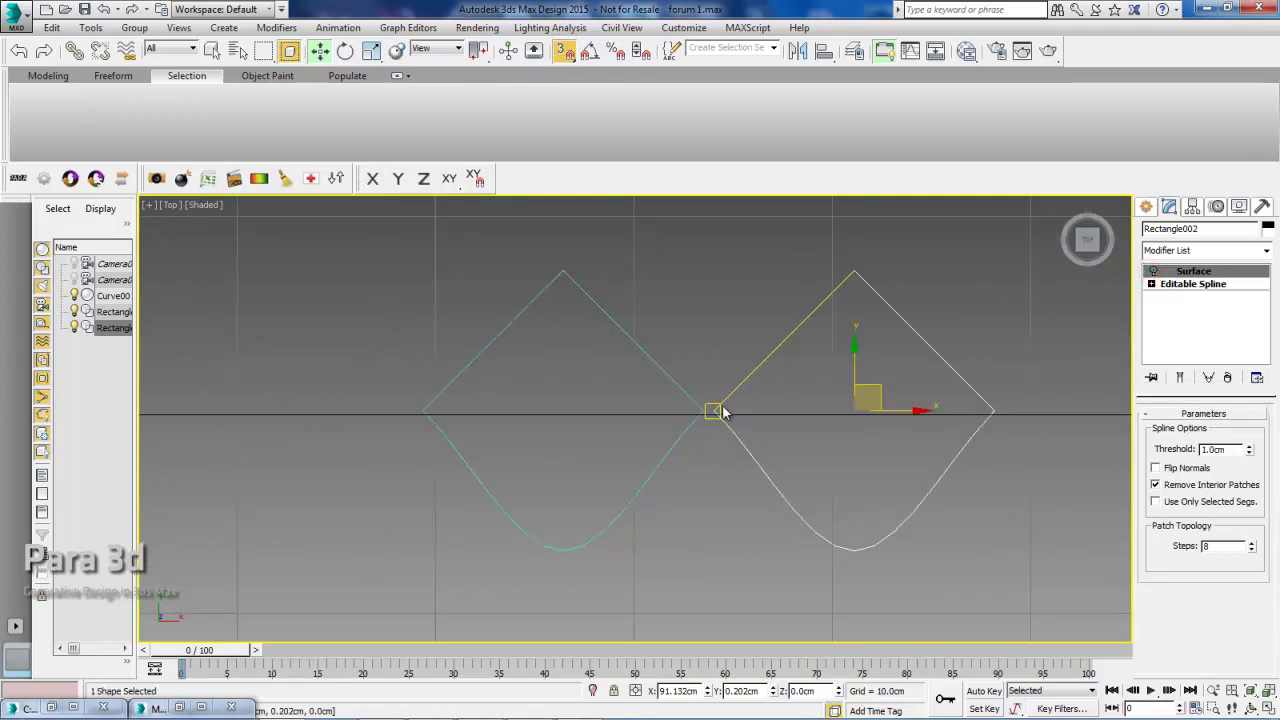
scroll(717, 419, down, 2)
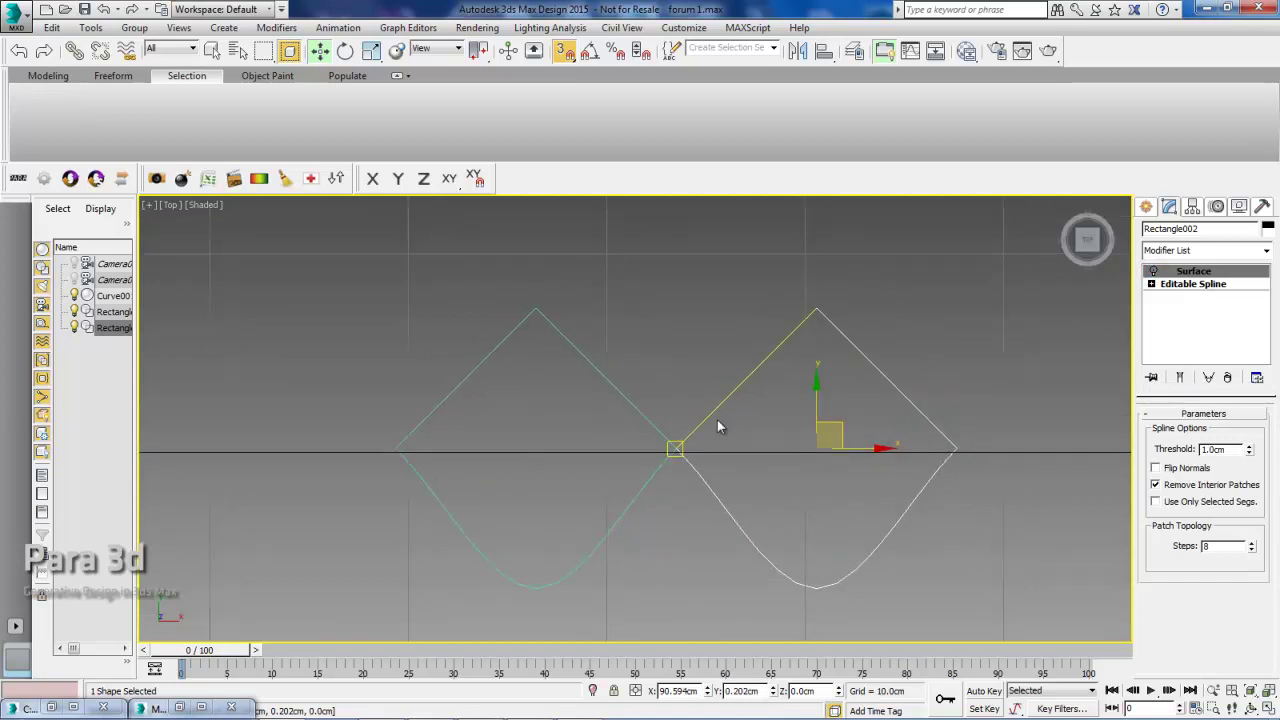
scroll(717, 419, down, 2)
mouse_move(514, 323)
mouse_down()
mouse_move(547, 407)
mouse_move(673, 301)
mouse_up()
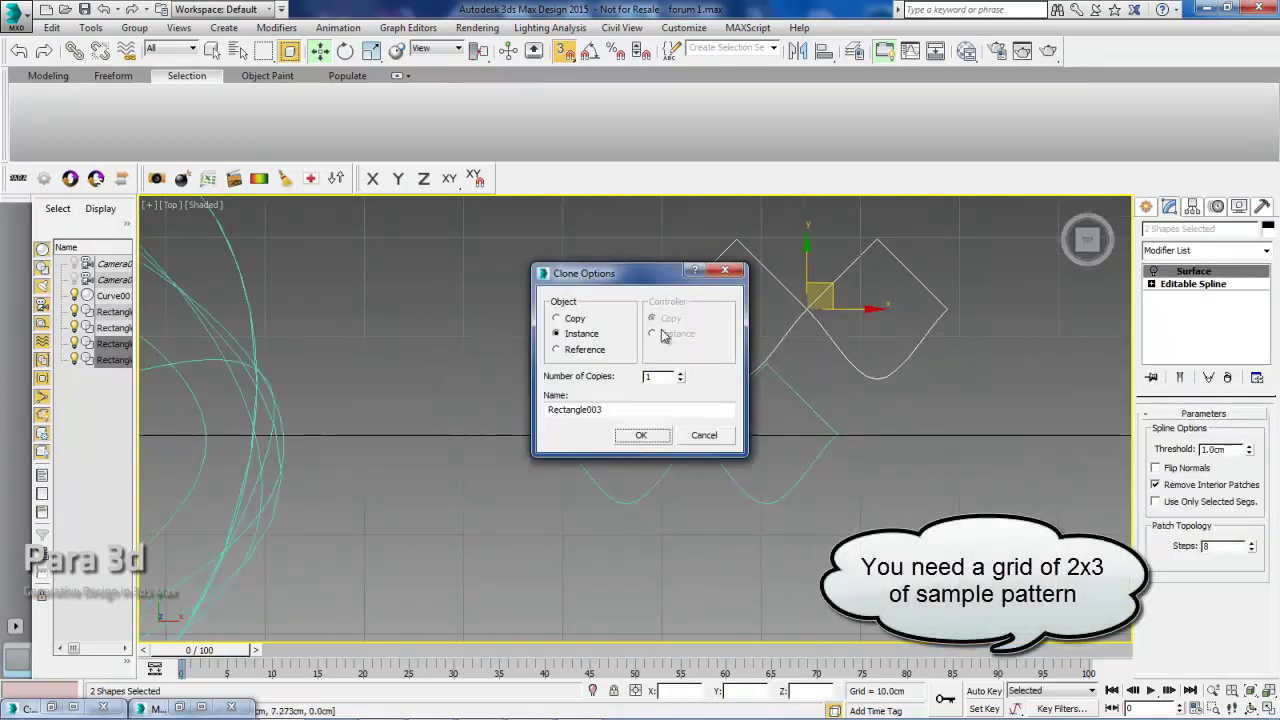
Step: Clone the diamond pair and move the copies down-left to interlock over the grid
click(637, 435)
mouse_move(665, 309)
mouse_down()
mouse_move(632, 367)
mouse_move(600, 228)
mouse_up()
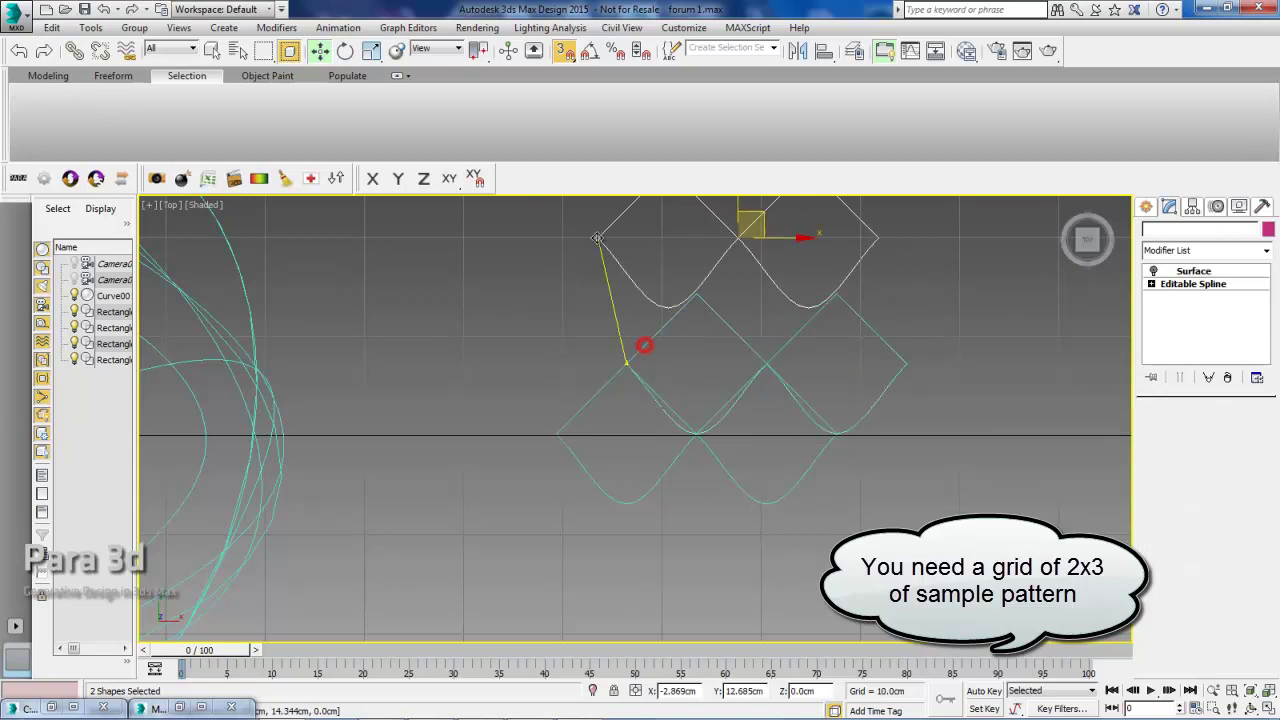
click(640, 434)
middle_drag(631, 305, 589, 380)
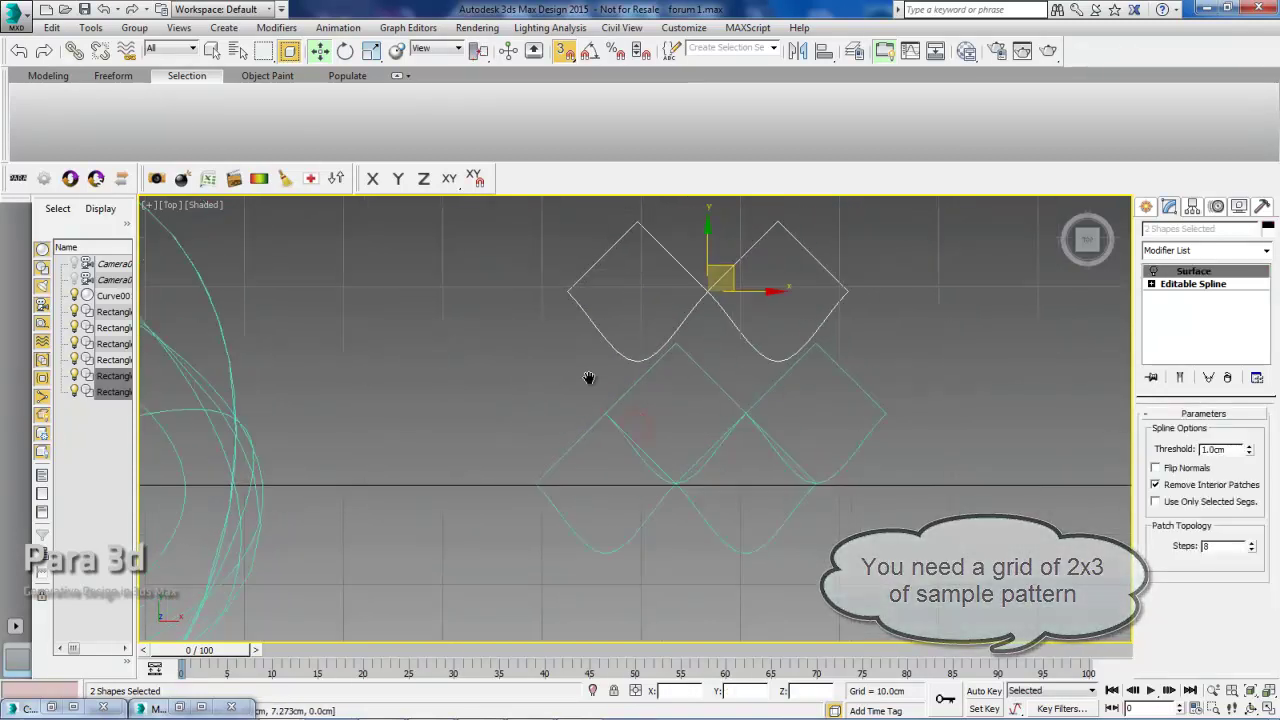
drag(678, 328, 651, 368)
Step: At Vertex level, raise the left diamond's bottom vertex along Y to reshape the curves
click(1151, 284)
click(1180, 297)
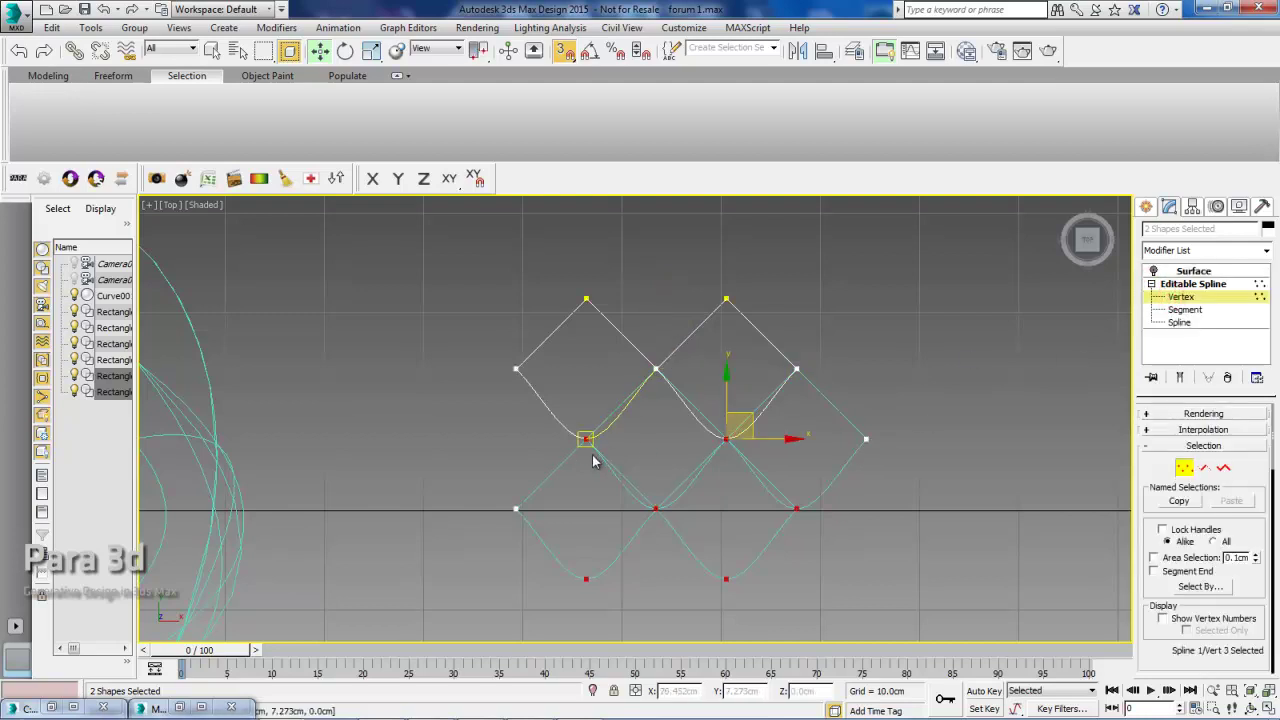
scroll(630, 446, up, 4)
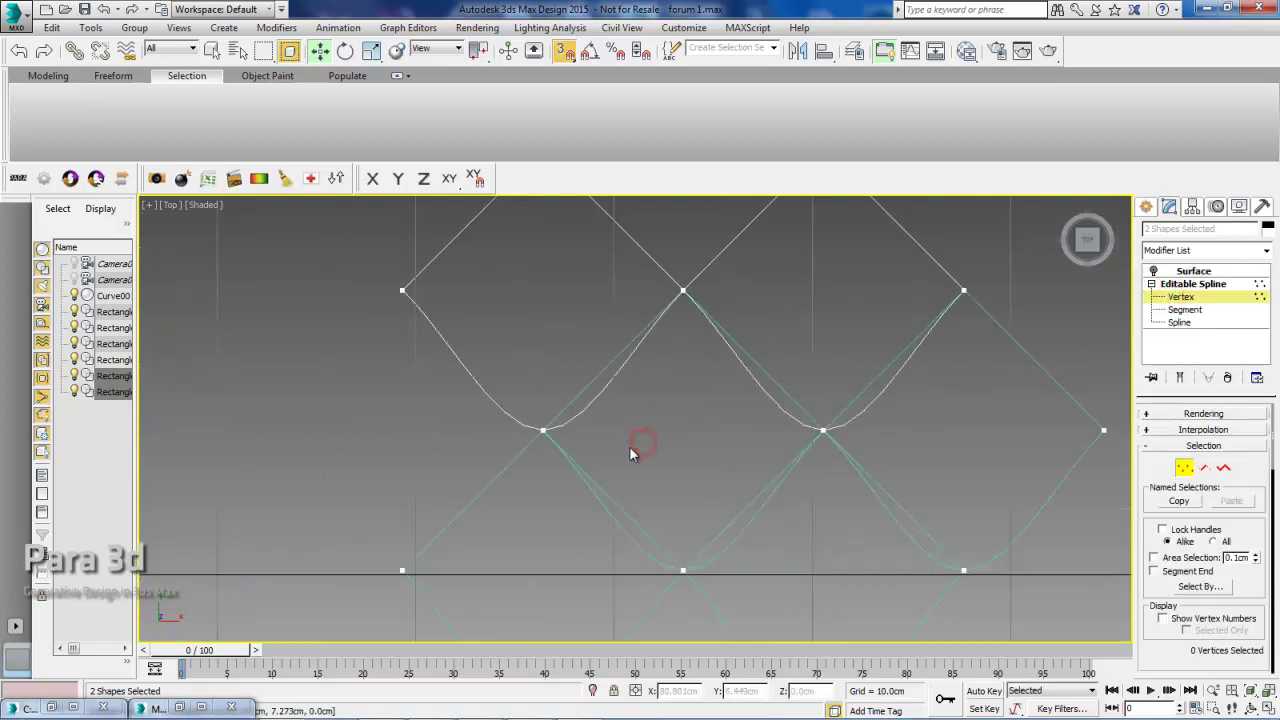
click(540, 430)
drag(542, 387, 542, 360)
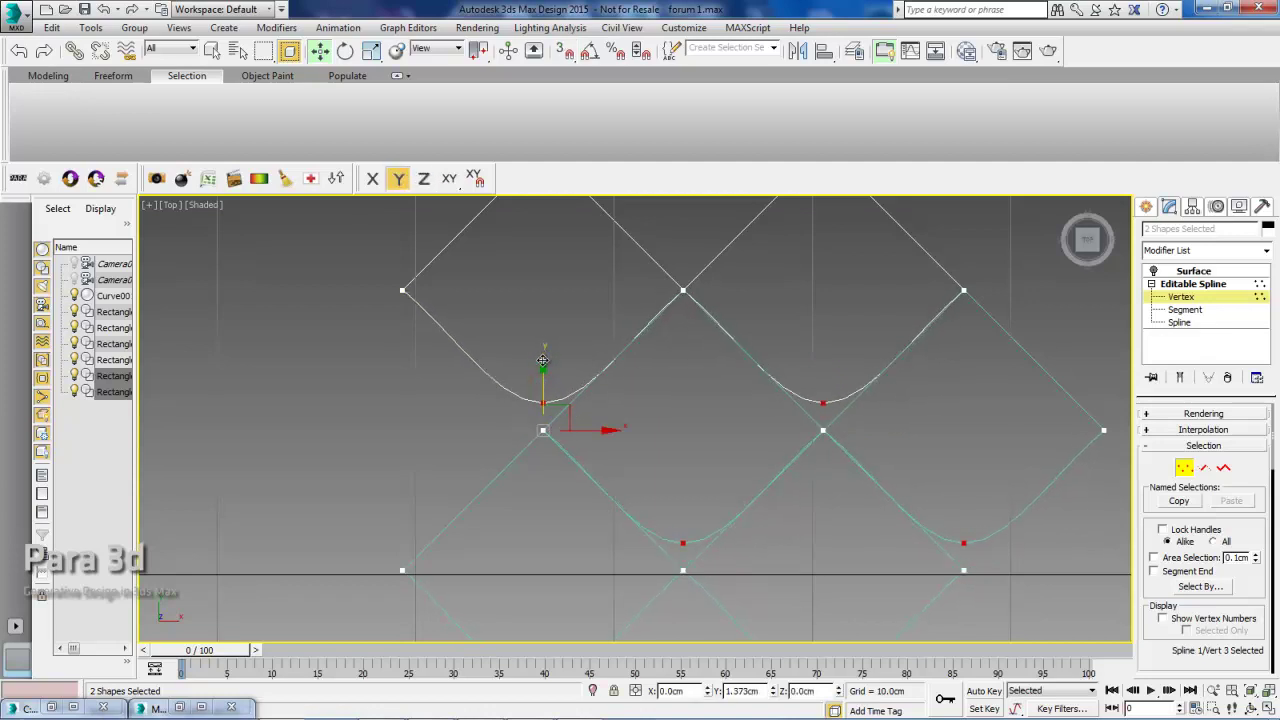
scroll(668, 363, down, 5)
Step: Exit Vertex level and re-enable the Surface modifier so the panels show filled
click(1180, 297)
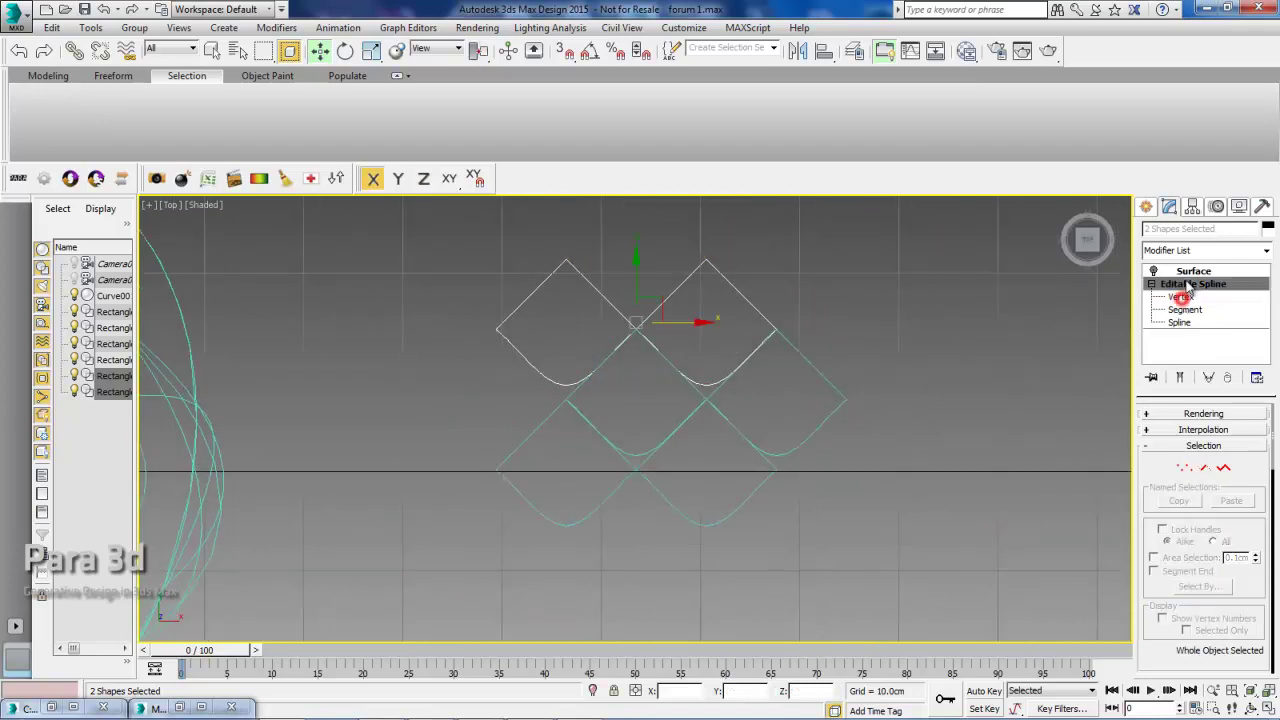
click(1193, 271)
scroll(771, 377, down, 2)
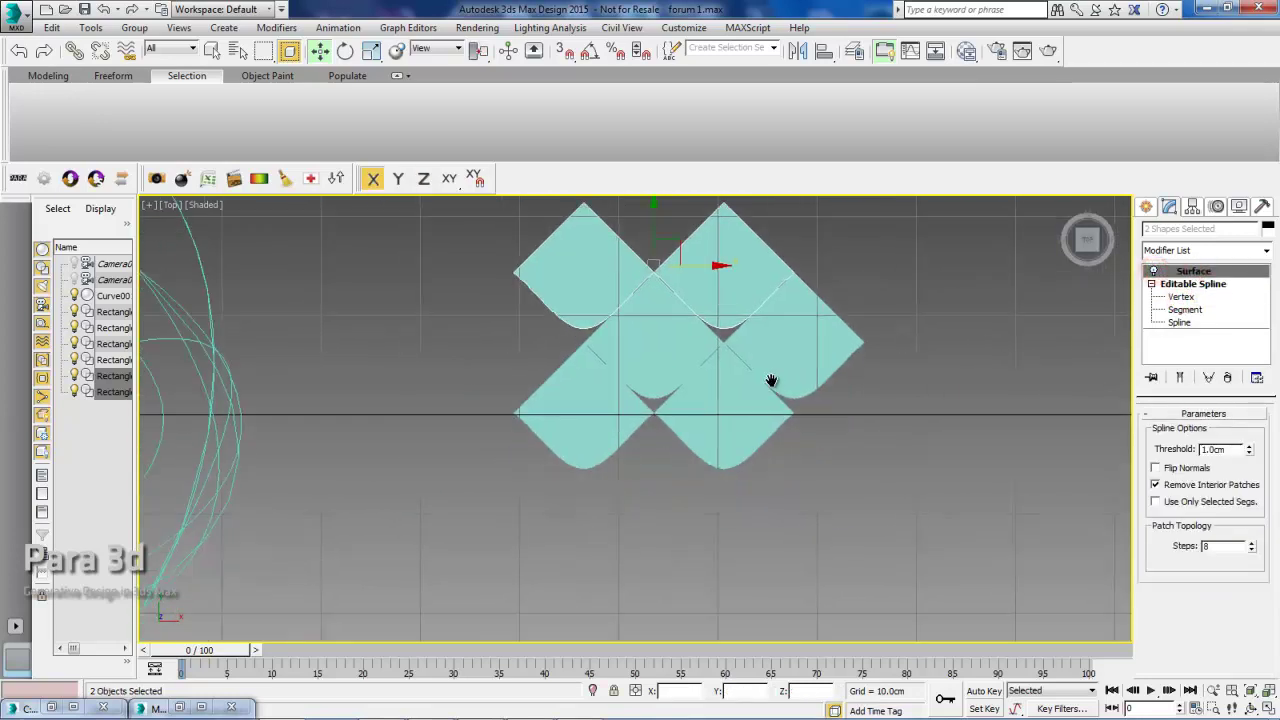
scroll(725, 452, down, 2)
Step: Make an independent Copy of one petal panel below the cluster and view it in Perspective
click(701, 441)
click(677, 392)
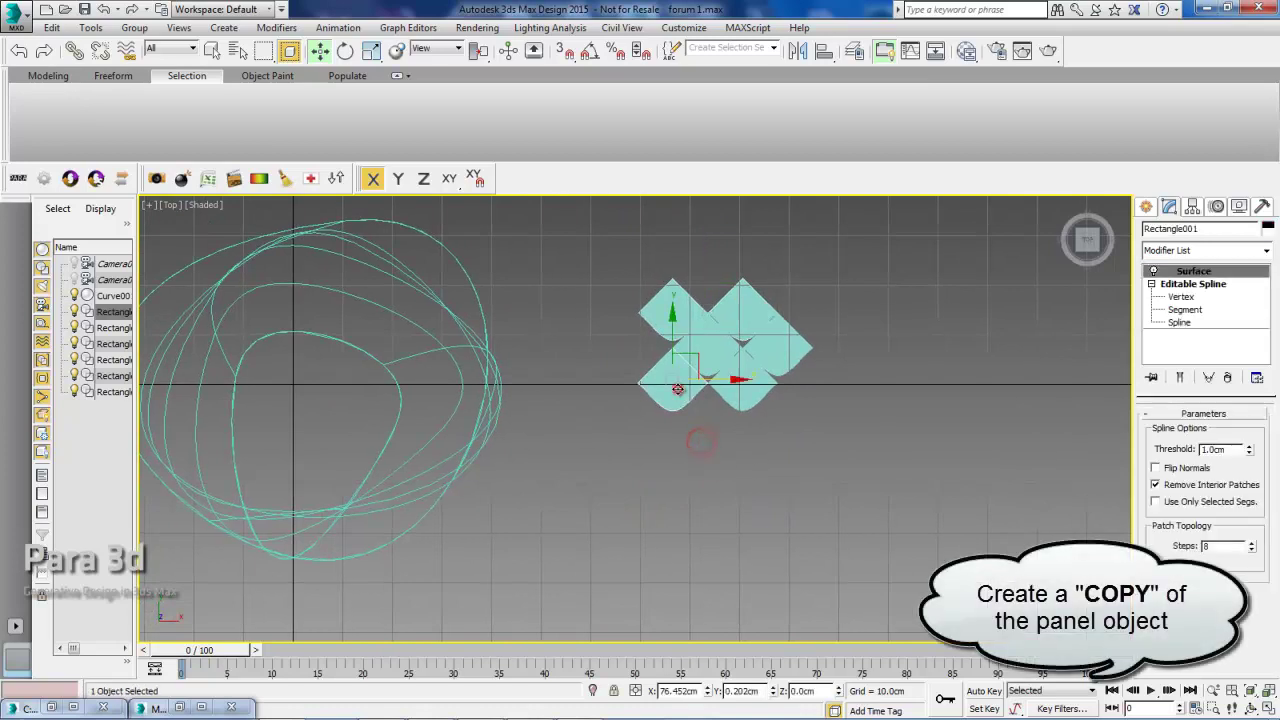
shift+drag(672, 337, 663, 476)
click(558, 318)
click(639, 438)
mouse_move(639, 440)
middle_down()
mouse_move(680, 437)
mouse_move(669, 451)
middle_up()
key(p)
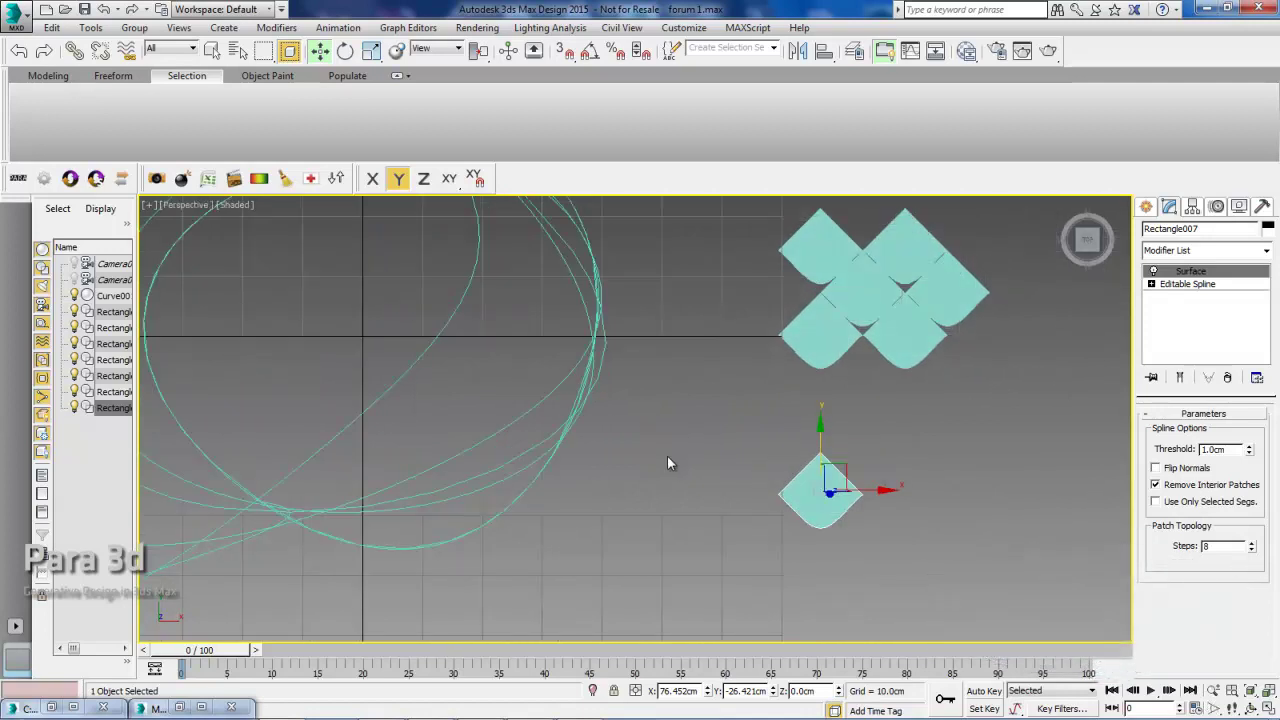
scroll(646, 515, down, 5)
mouse_move(646, 515)
alt+middle_down()
mouse_move(609, 437)
mouse_move(663, 591)
mouse_move(441, 461)
alt+middle_up()
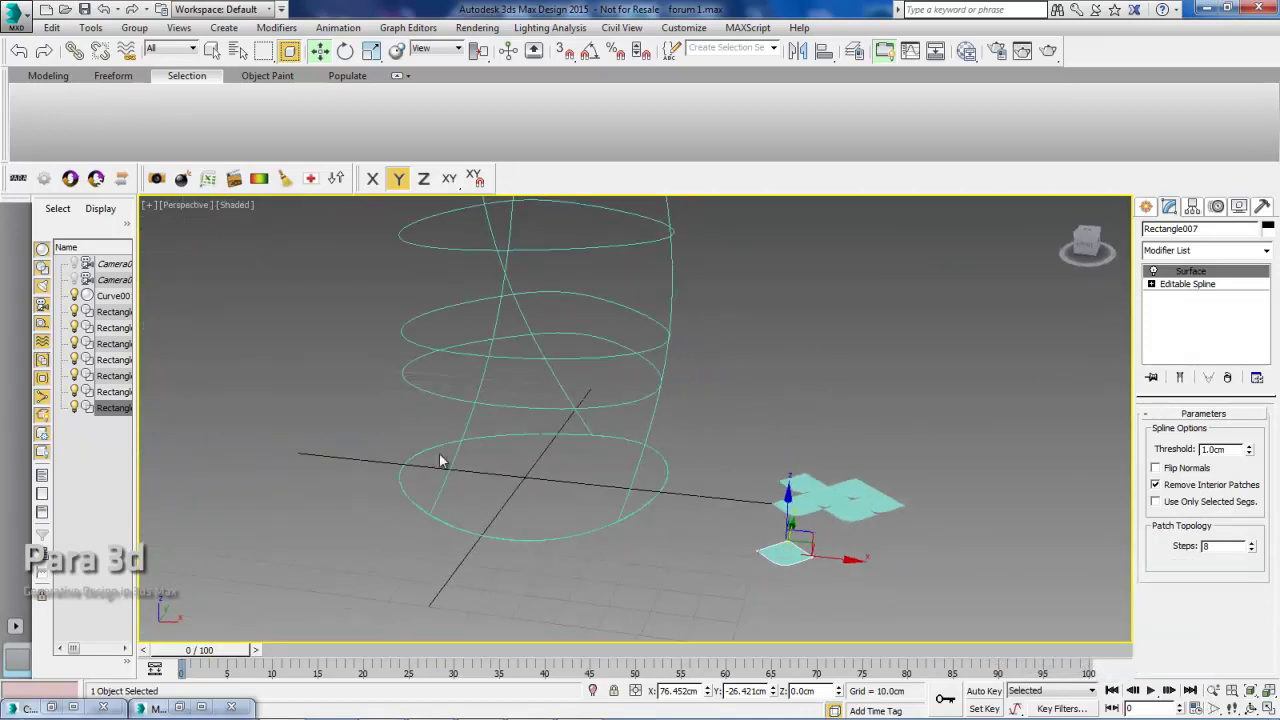
Step: Create a PARA 3d copy array of Rectangle007 with counts 10 × 20 × 1 and accept the MAXScript prompt
click(18, 178)
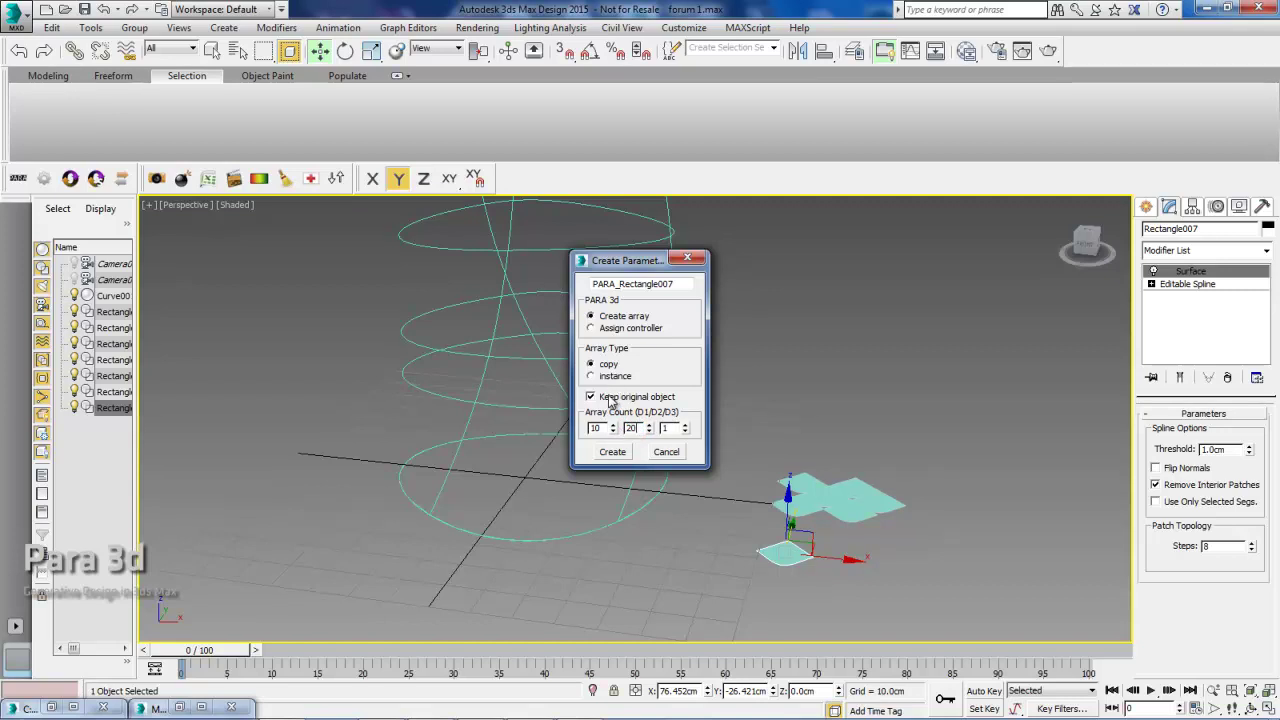
click(613, 453)
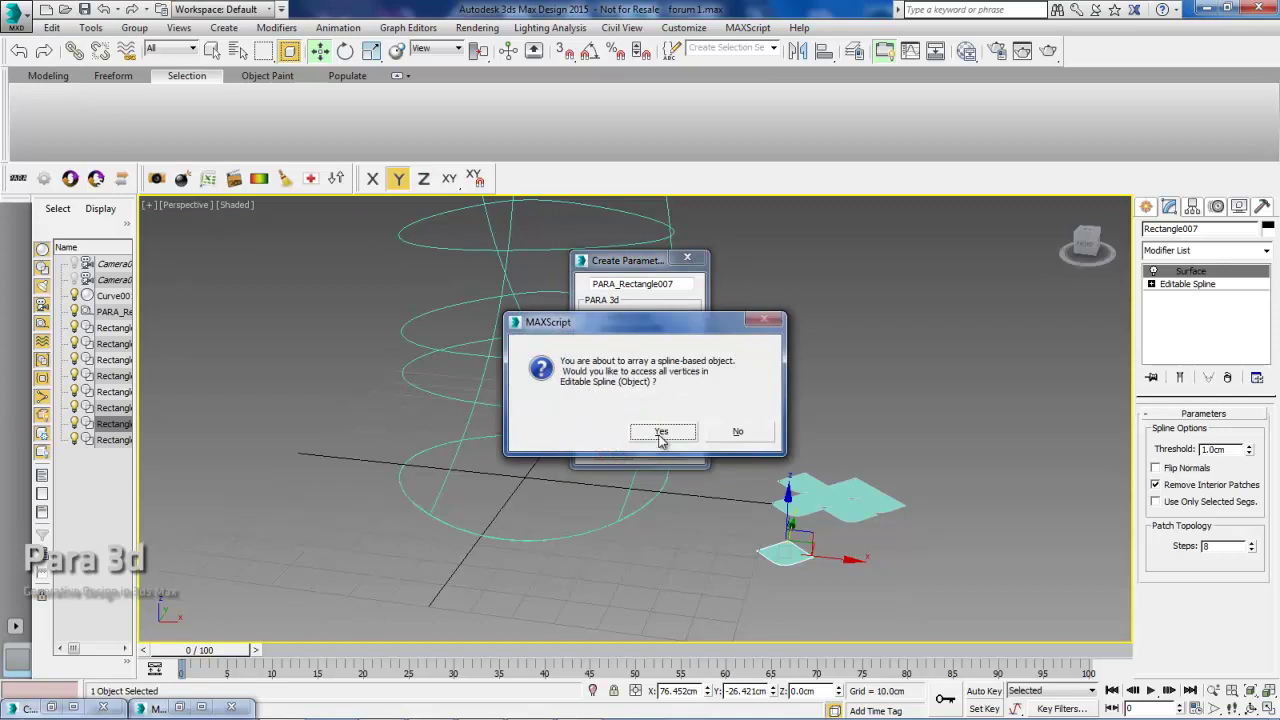
click(660, 432)
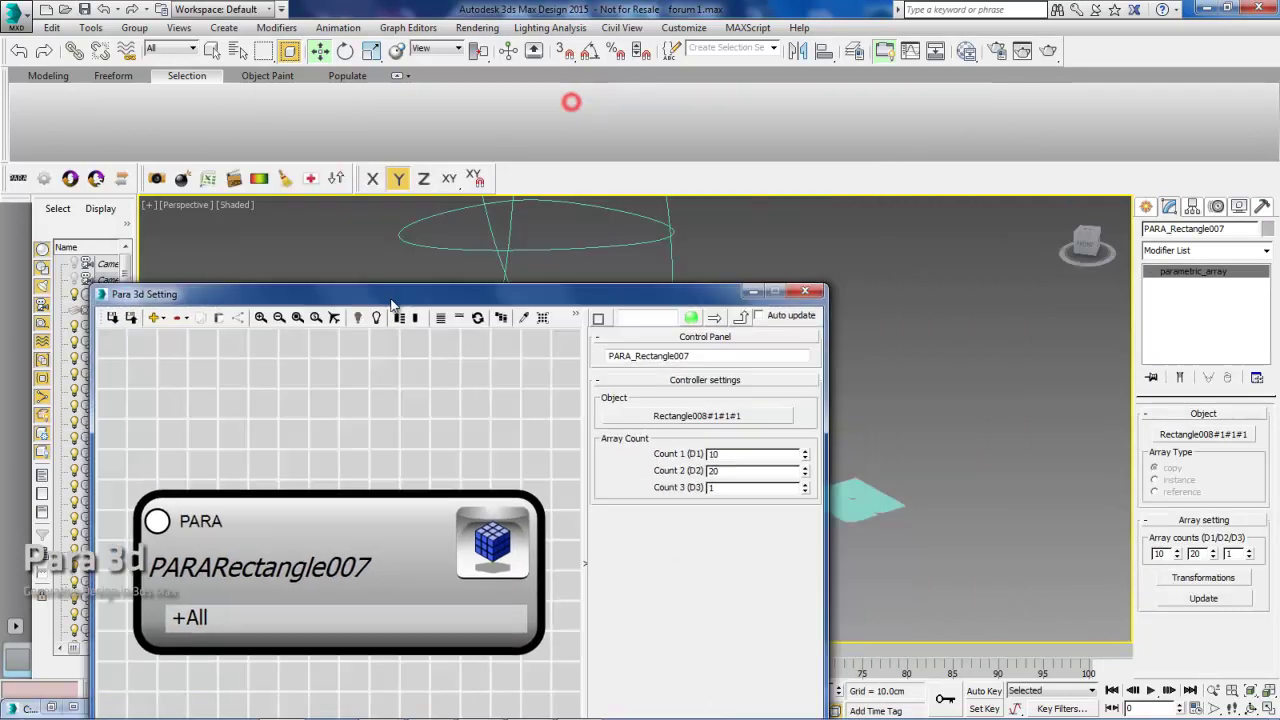
drag(573, 107, 390, 321)
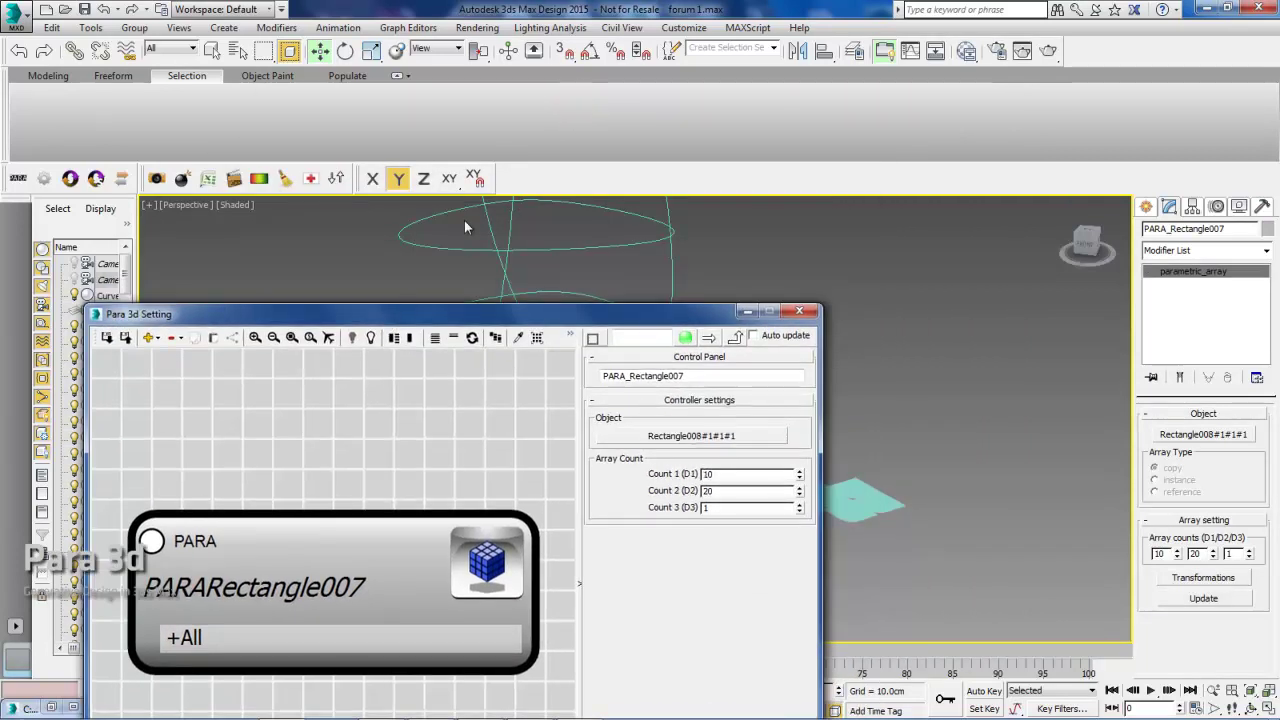
middle_drag(615, 256, 600, 238)
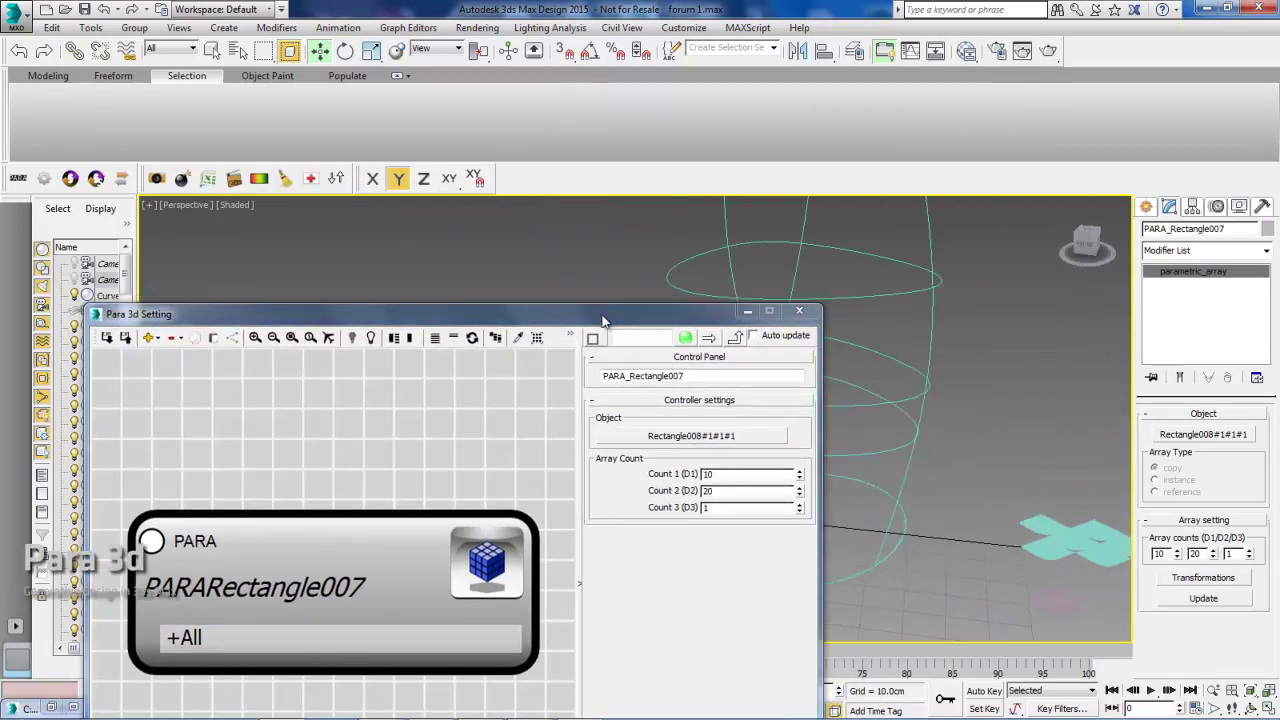
drag(603, 320, 470, 196)
click(606, 312)
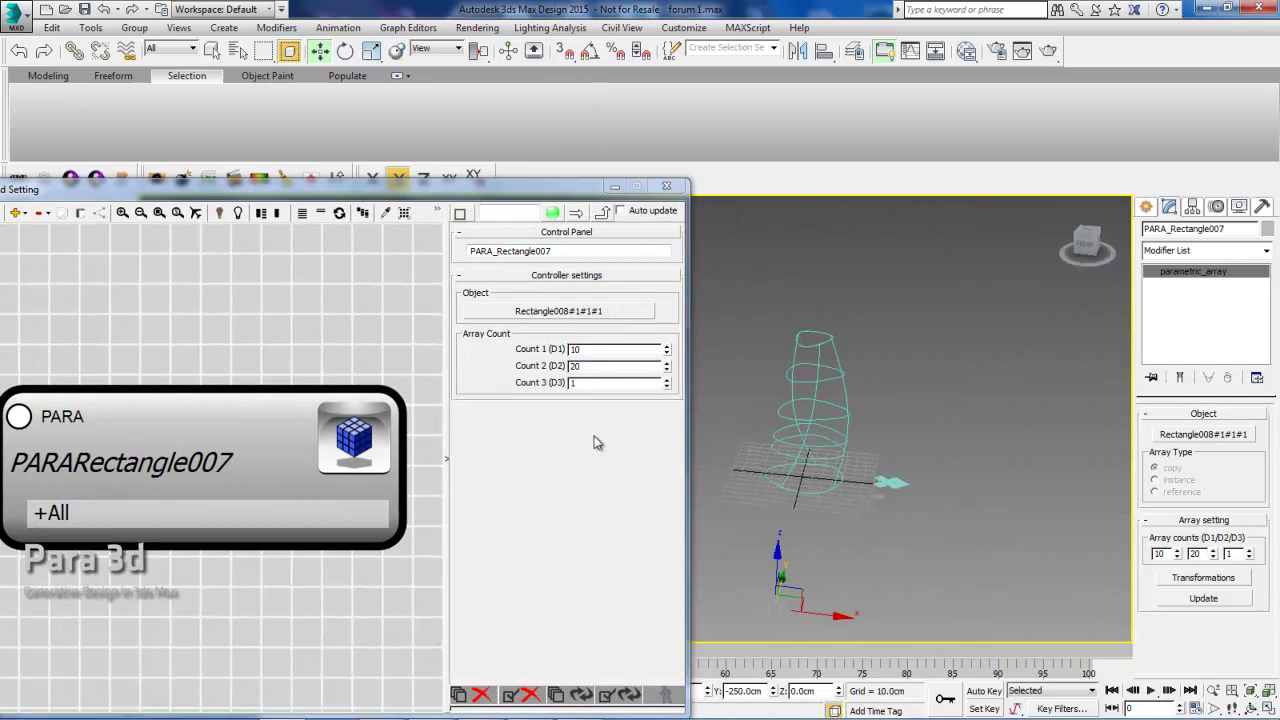
drag(290, 190, 334, 70)
Step: Expand +All and Editable Spline (Object)[2] in the PARA node and tick Spline 1 : Vertex 1
scroll(270, 210, down, 2)
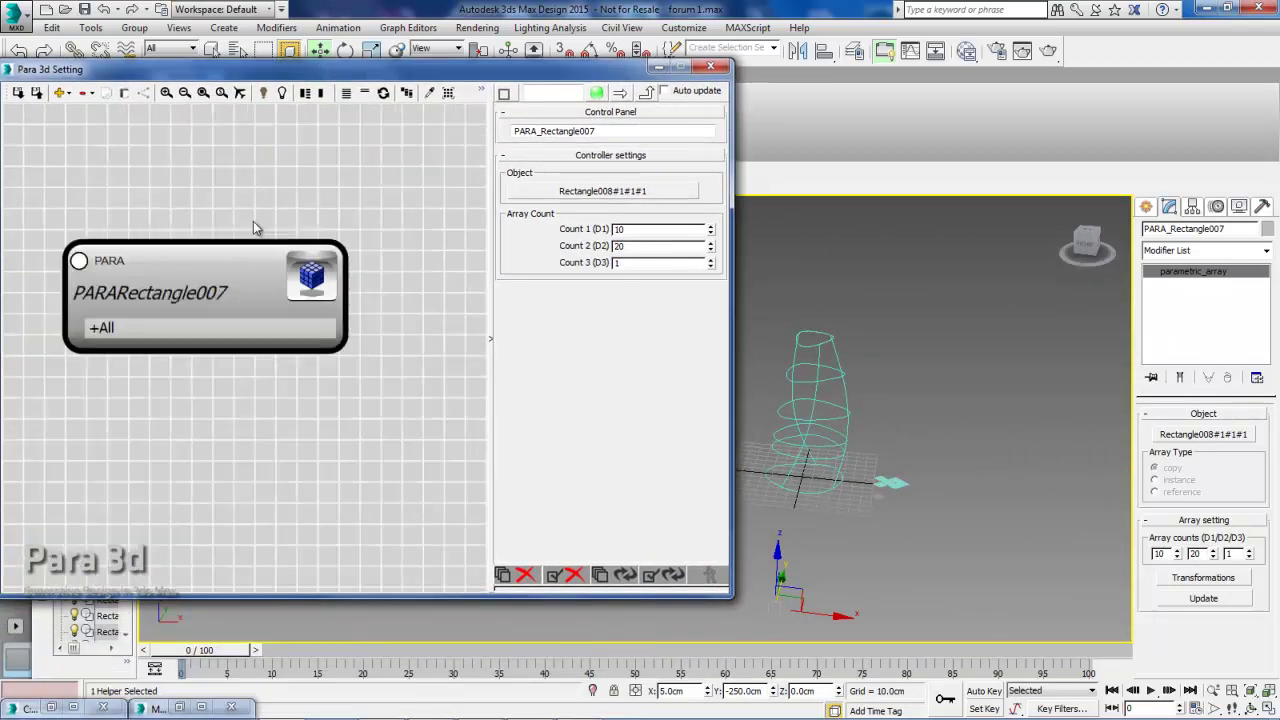
scroll(253, 228, down, 2)
click(220, 291)
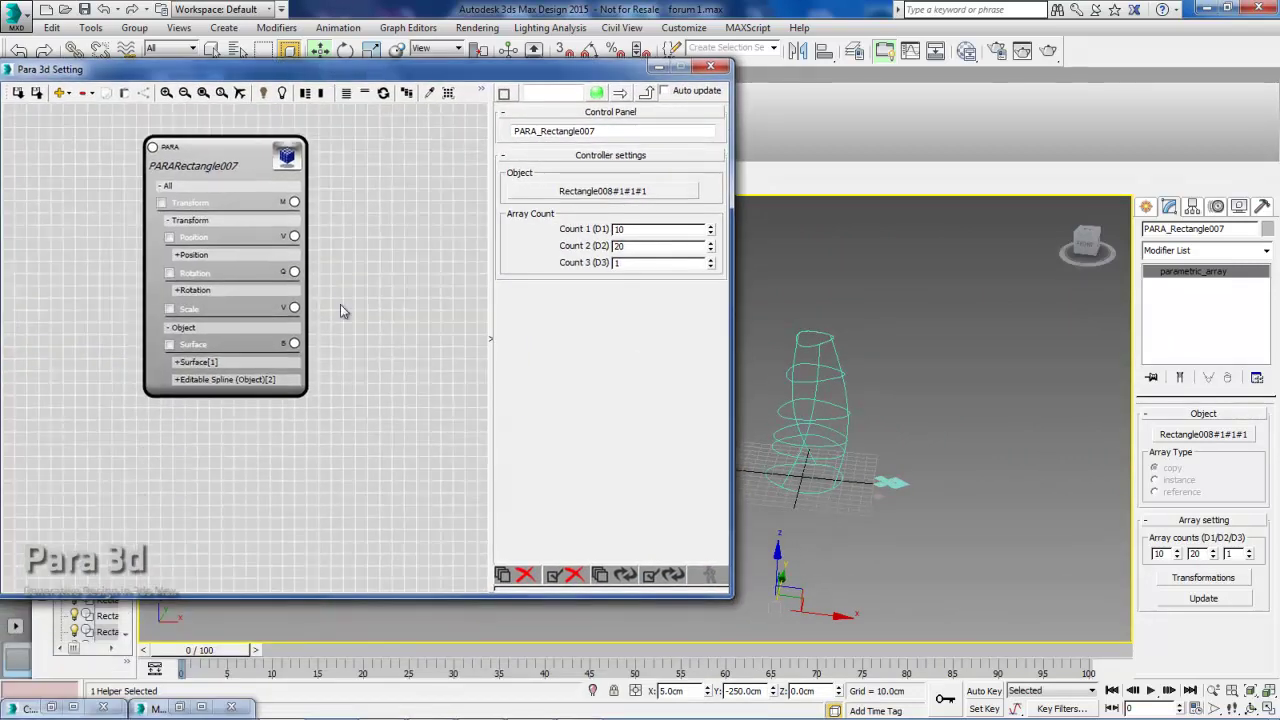
click(207, 373)
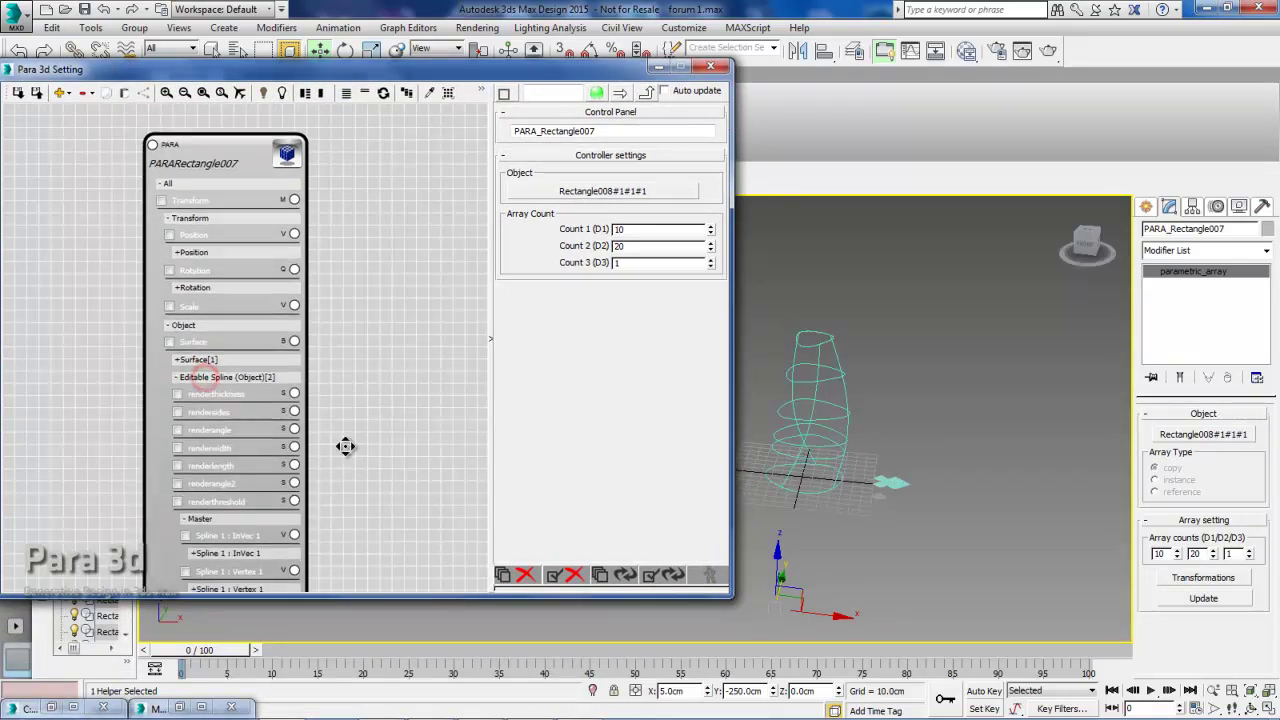
scroll(343, 420, down, 5)
scroll(320, 360, down, 2)
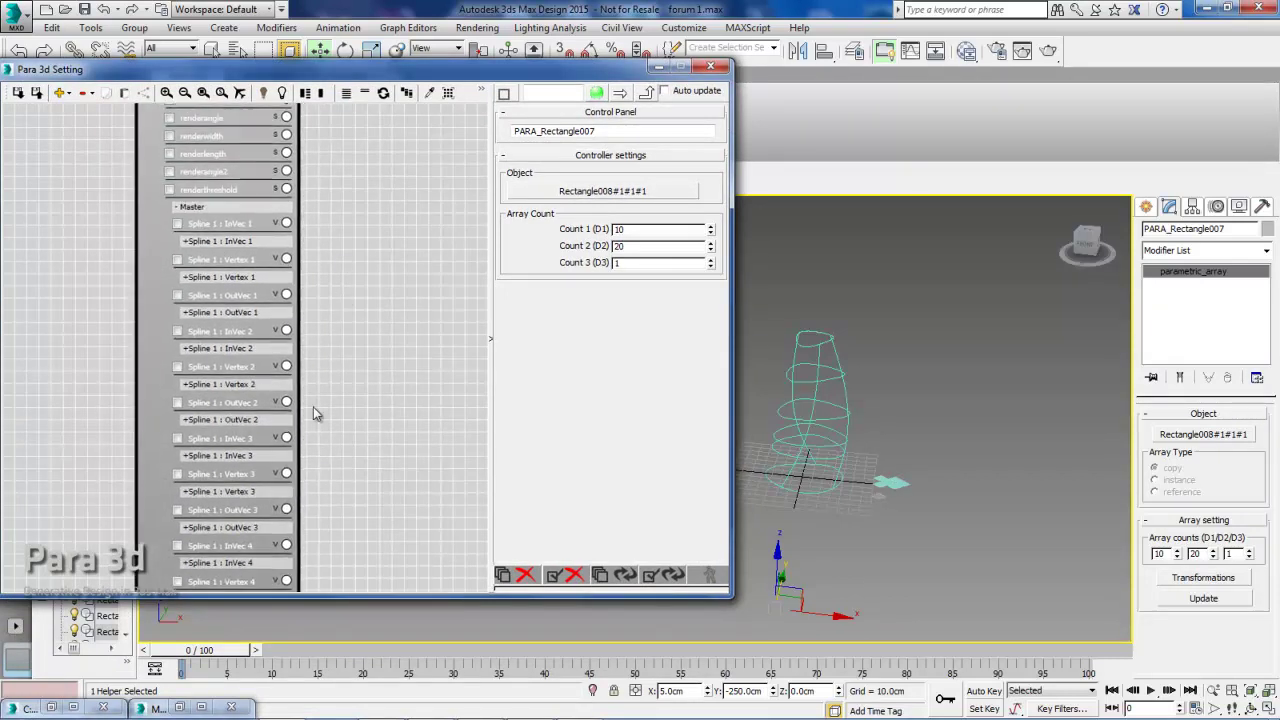
scroll(313, 413, down, 2)
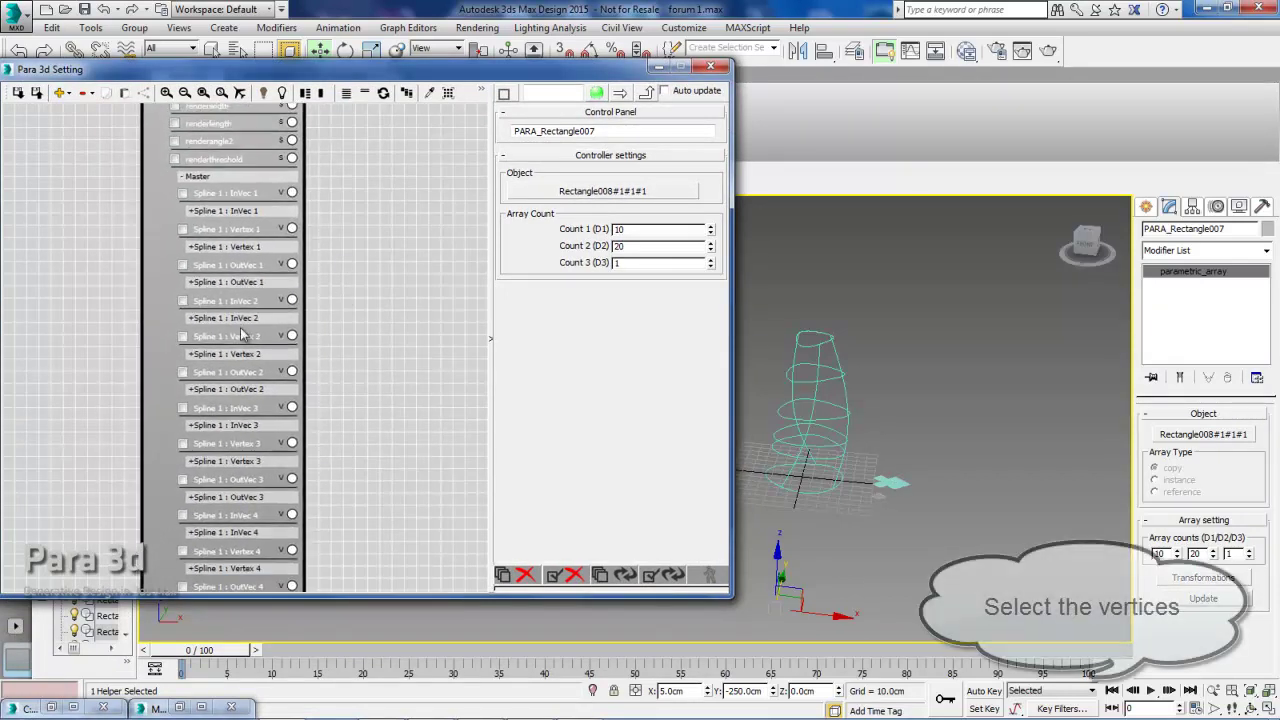
click(182, 230)
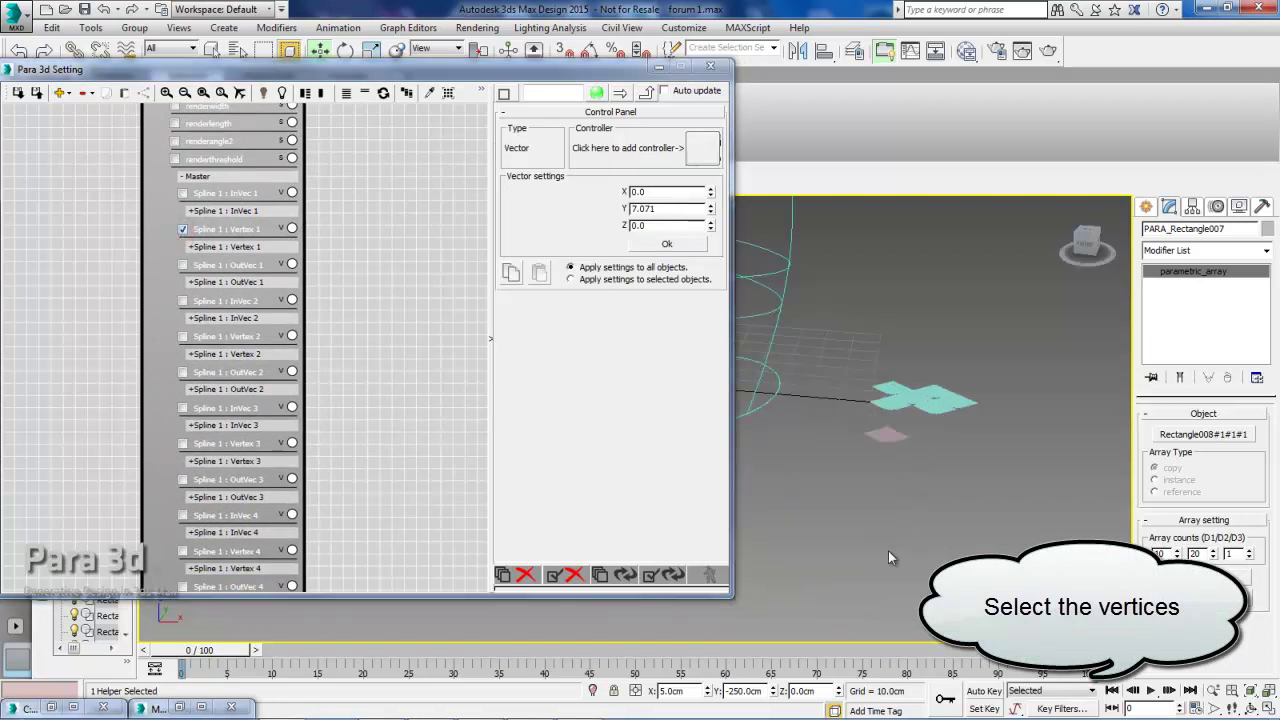
middle_drag(888, 550, 888, 403)
click(881, 388)
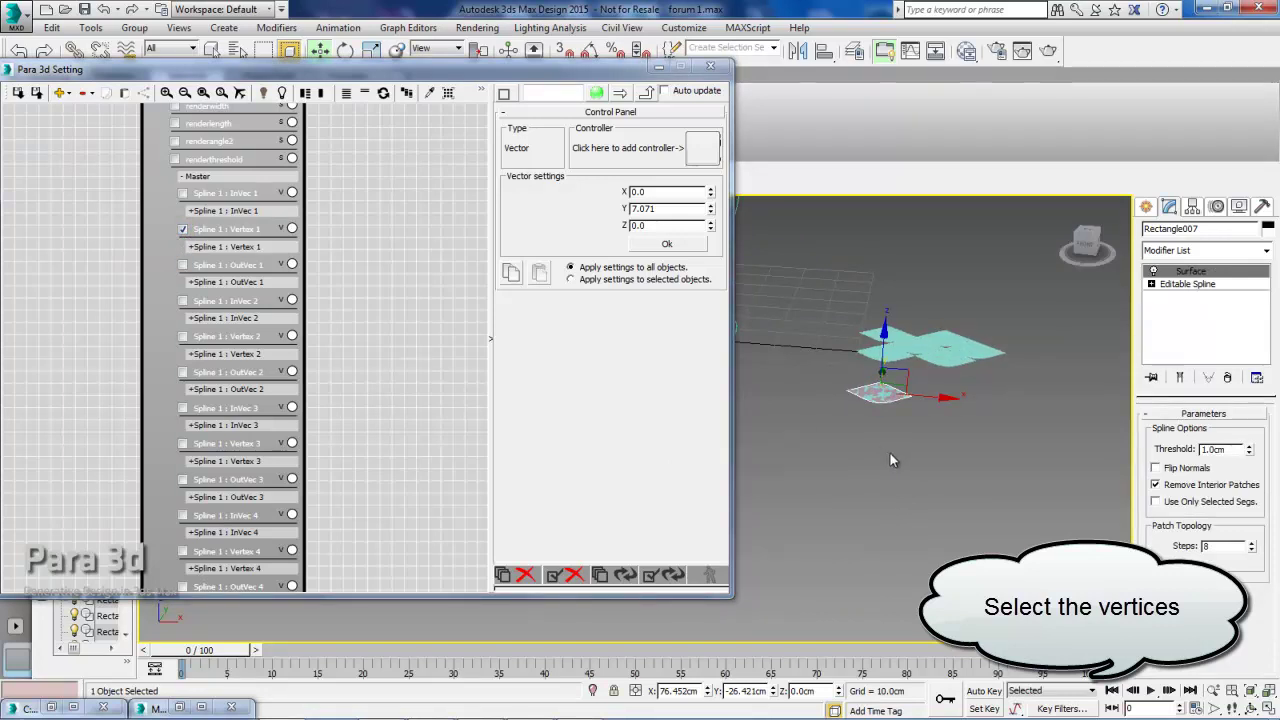
alt+middle_drag(890, 453, 877, 436)
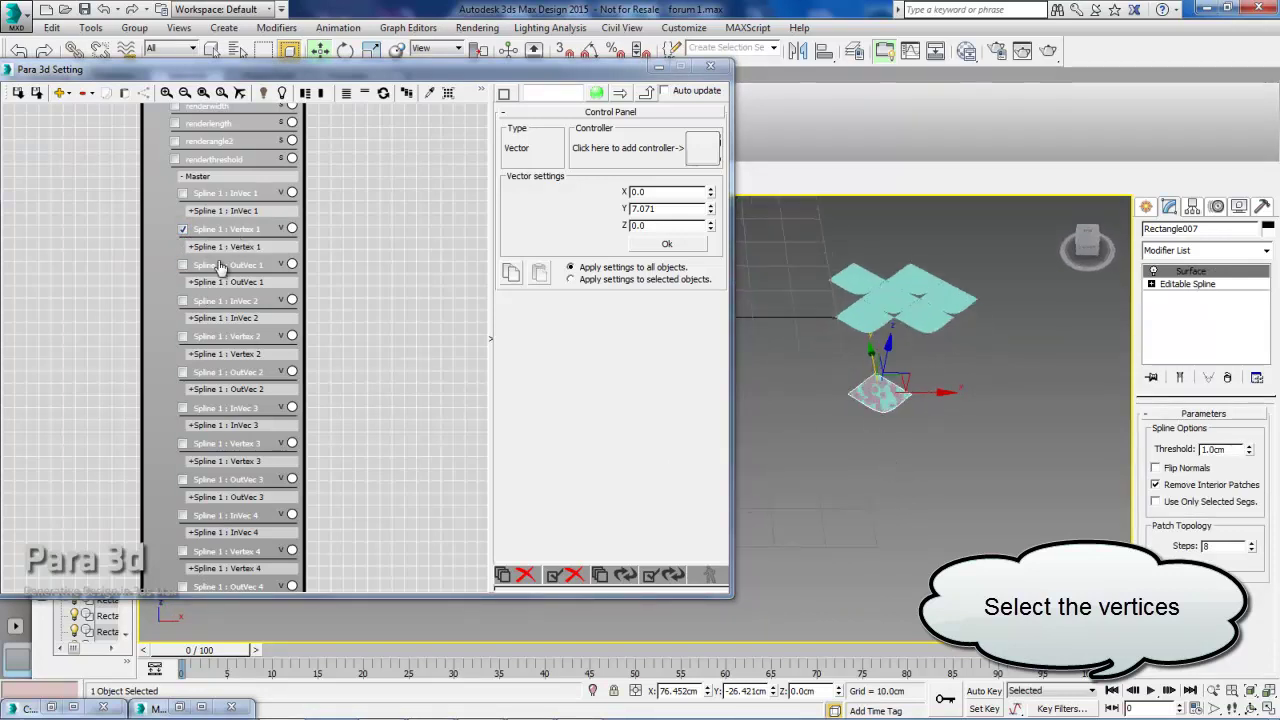
Step: Also tick Spline 1 : Vertex 2, 3 and 4 as control targets
click(183, 337)
scroll(188, 390, down, 1)
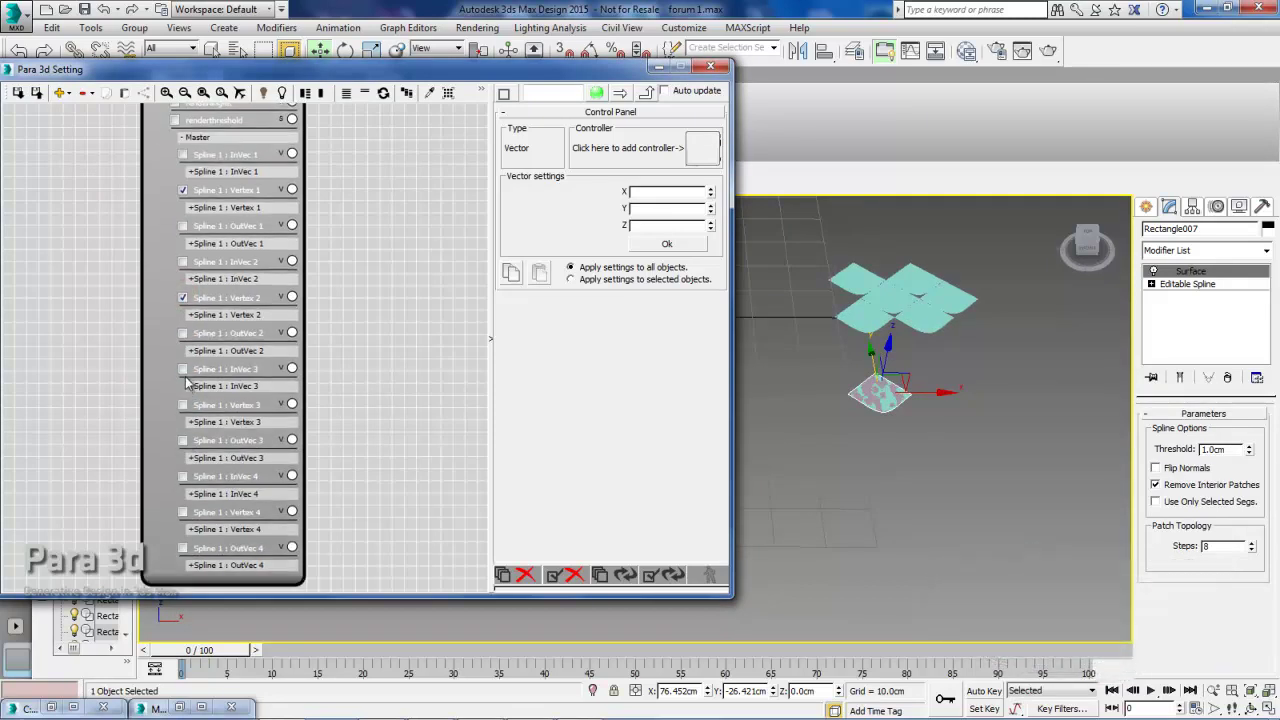
click(182, 405)
click(182, 514)
scroll(199, 440, up, 3)
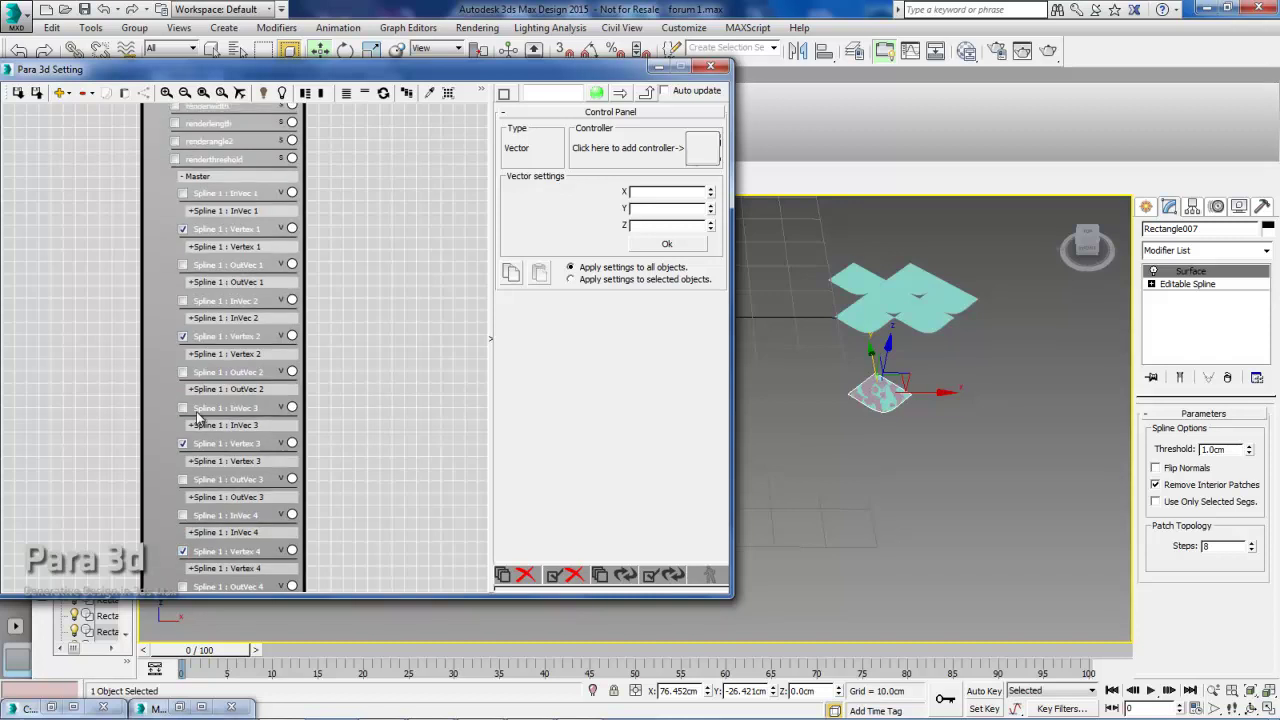
Step: Assign a Surface Controller from the Controller Library to the vertices, with a SubObject Offsets controller
click(700, 150)
text(su)
drag(829, 143, 703, 150)
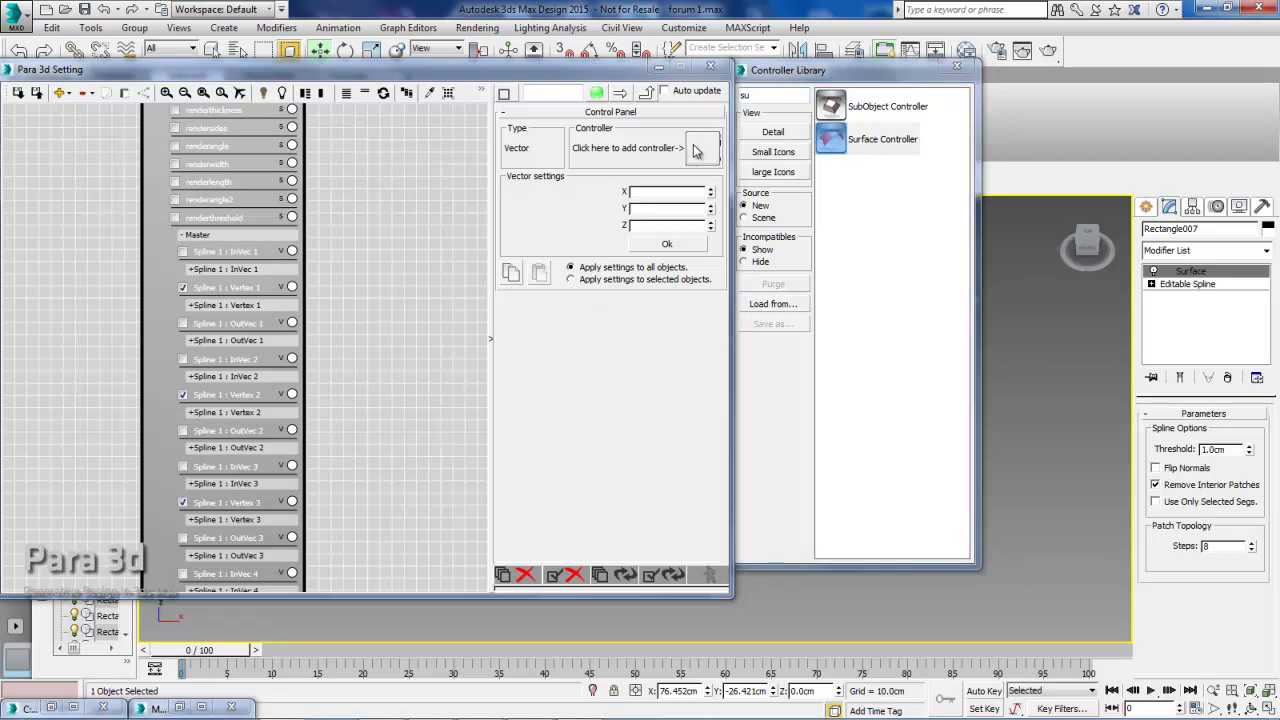
click(658, 364)
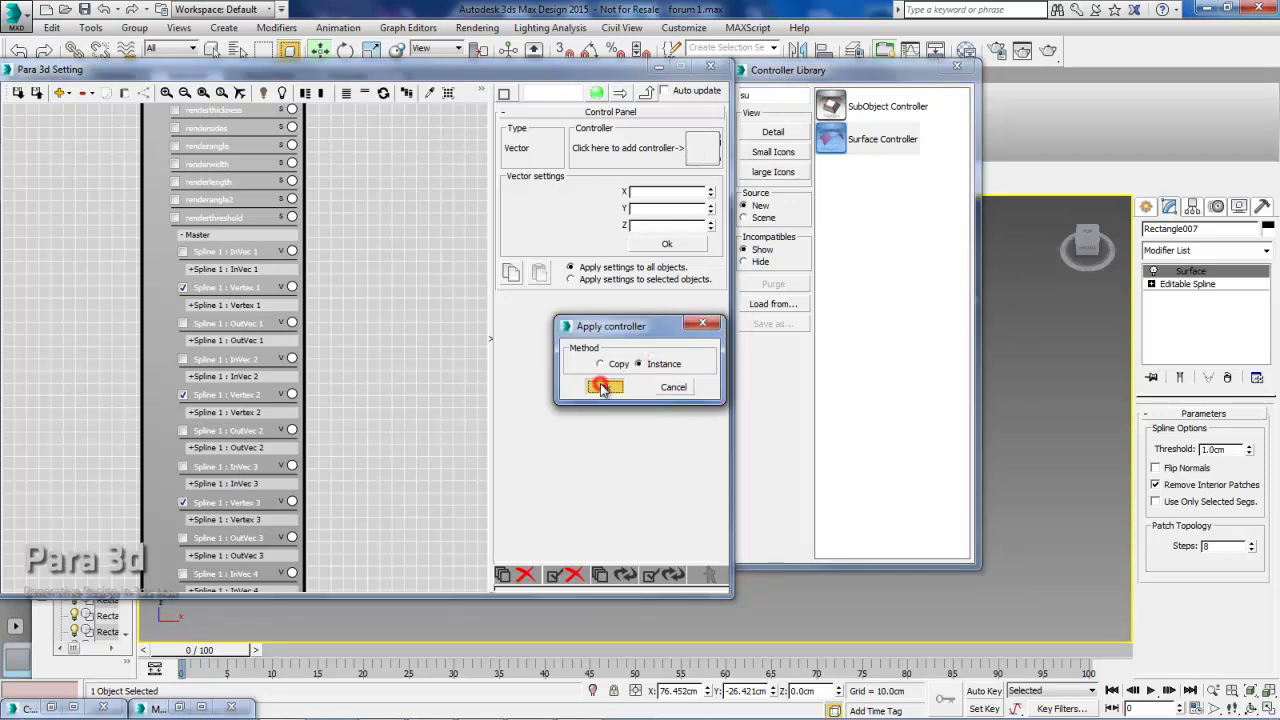
click(604, 387)
click(858, 70)
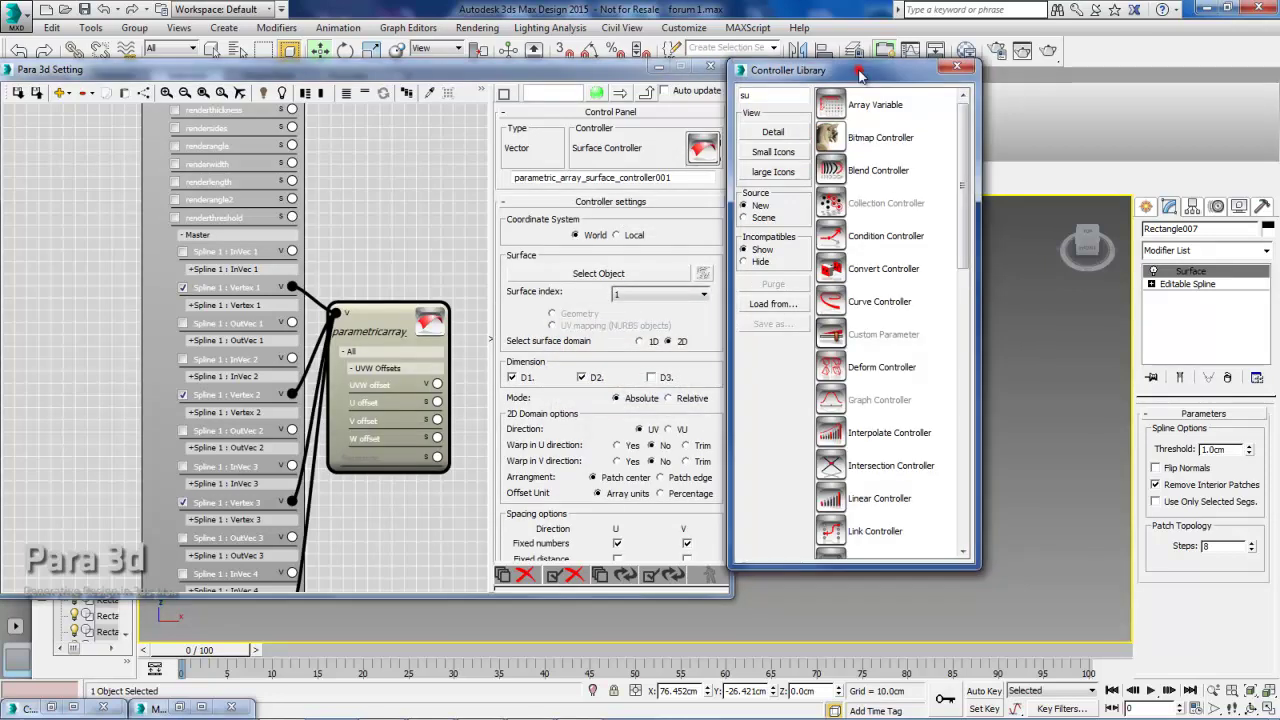
click(597, 453)
scroll(600, 449, down, 5)
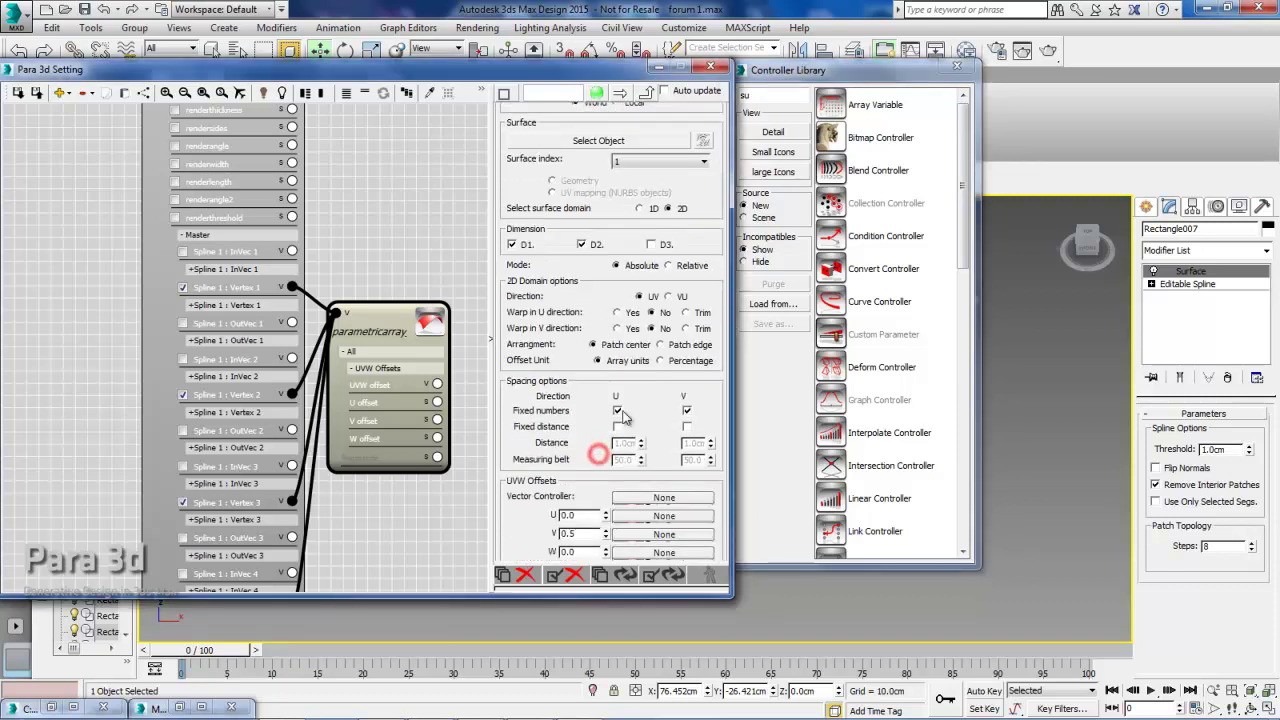
click(783, 97)
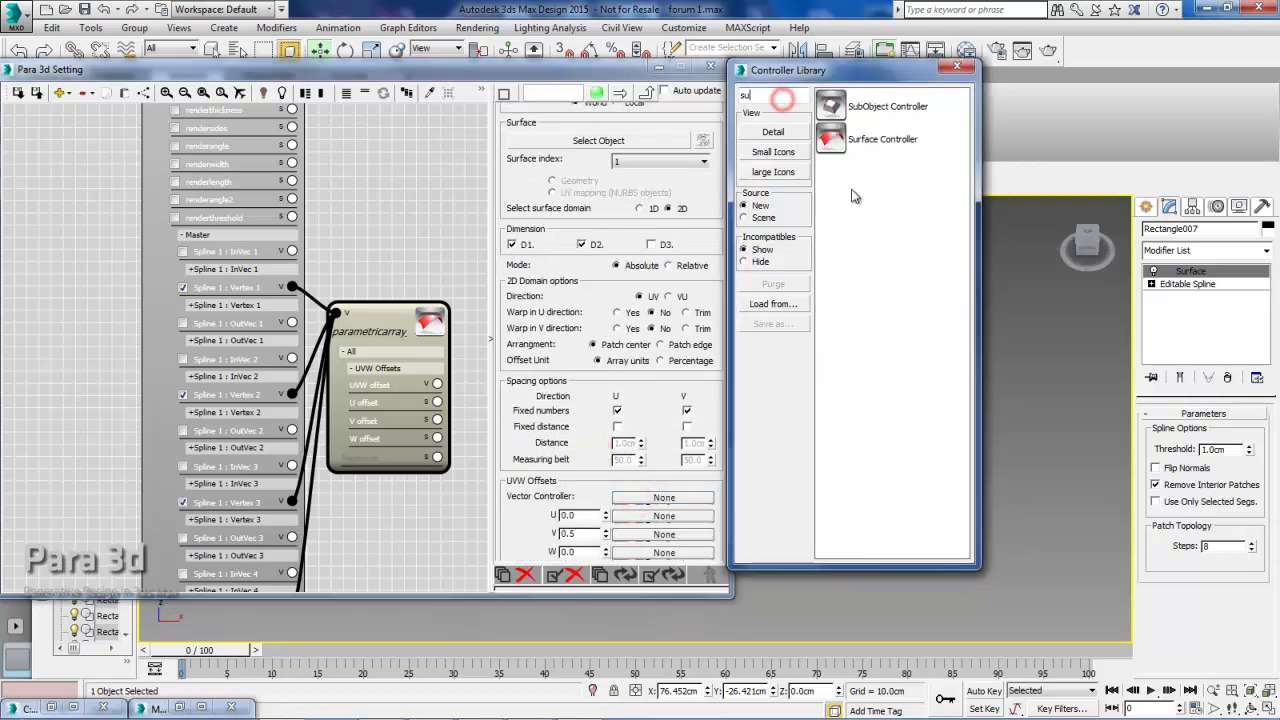
drag(865, 106, 664, 497)
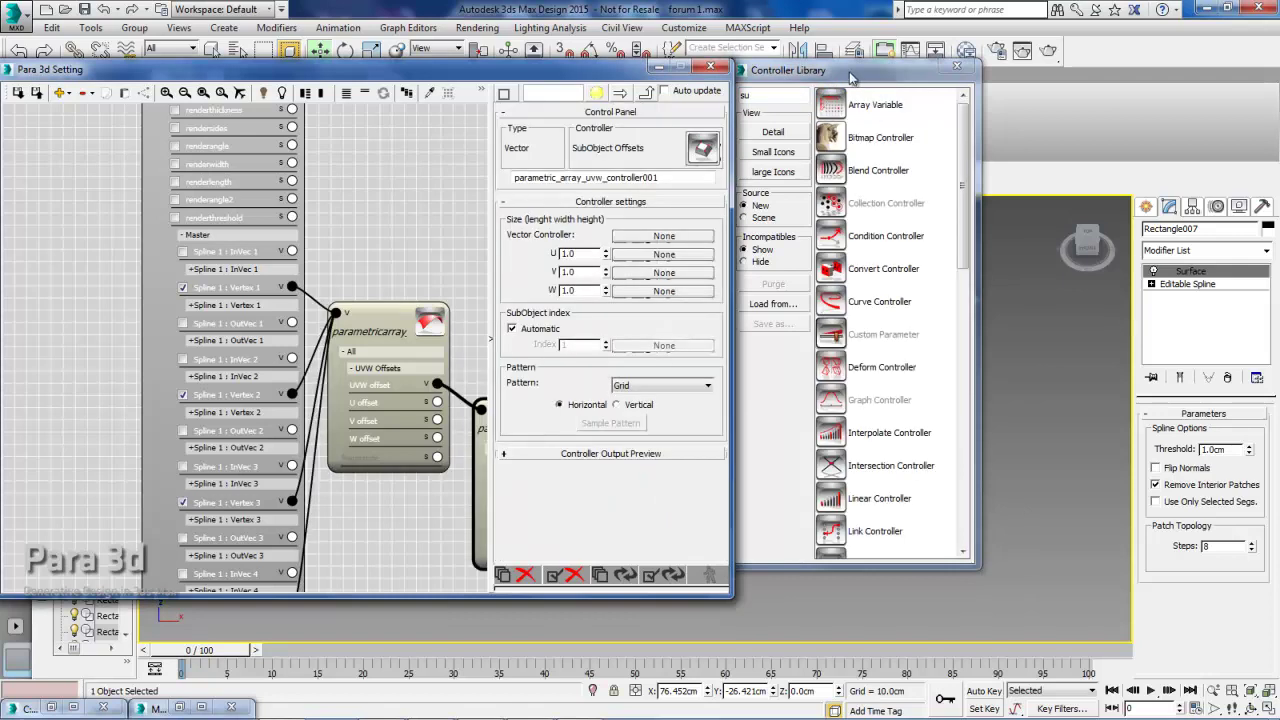
drag(851, 78, 1017, 199)
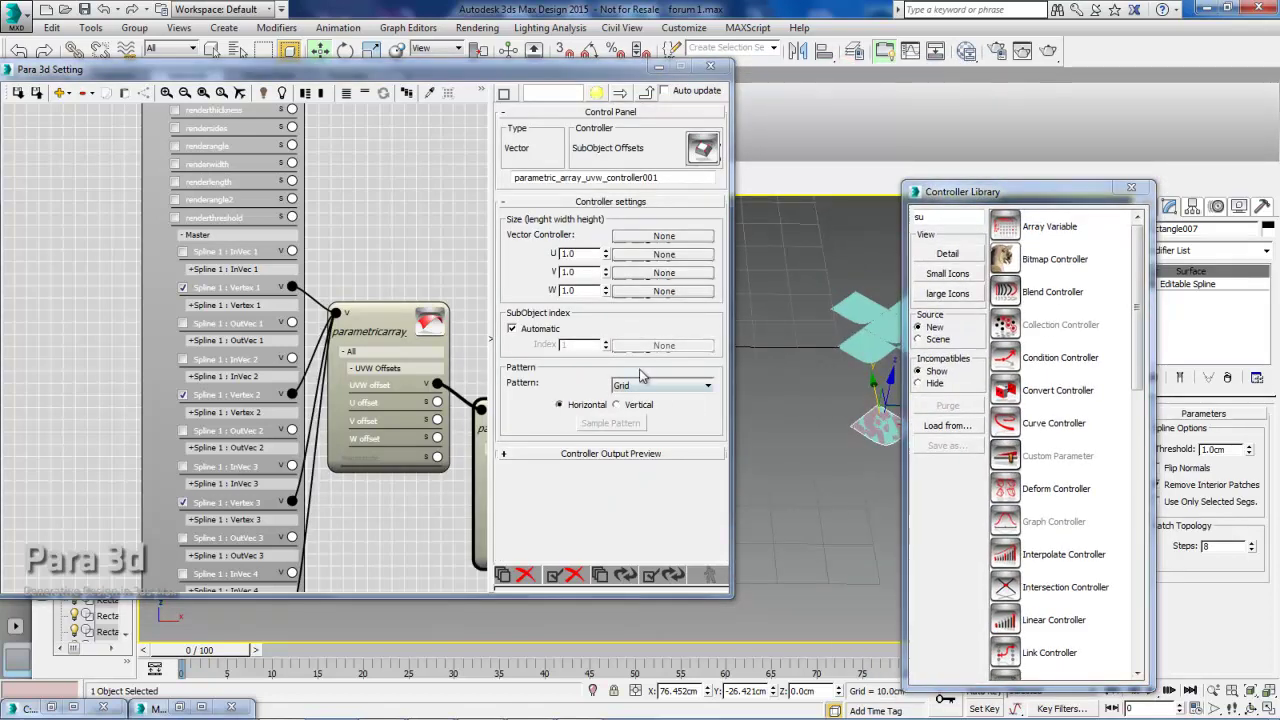
Step: Pick Curve001 as the surface for the array's Surface Controller and close the library
click(418, 328)
click(573, 273)
scroll(800, 340, up, 3)
scroll(856, 398, up, 3)
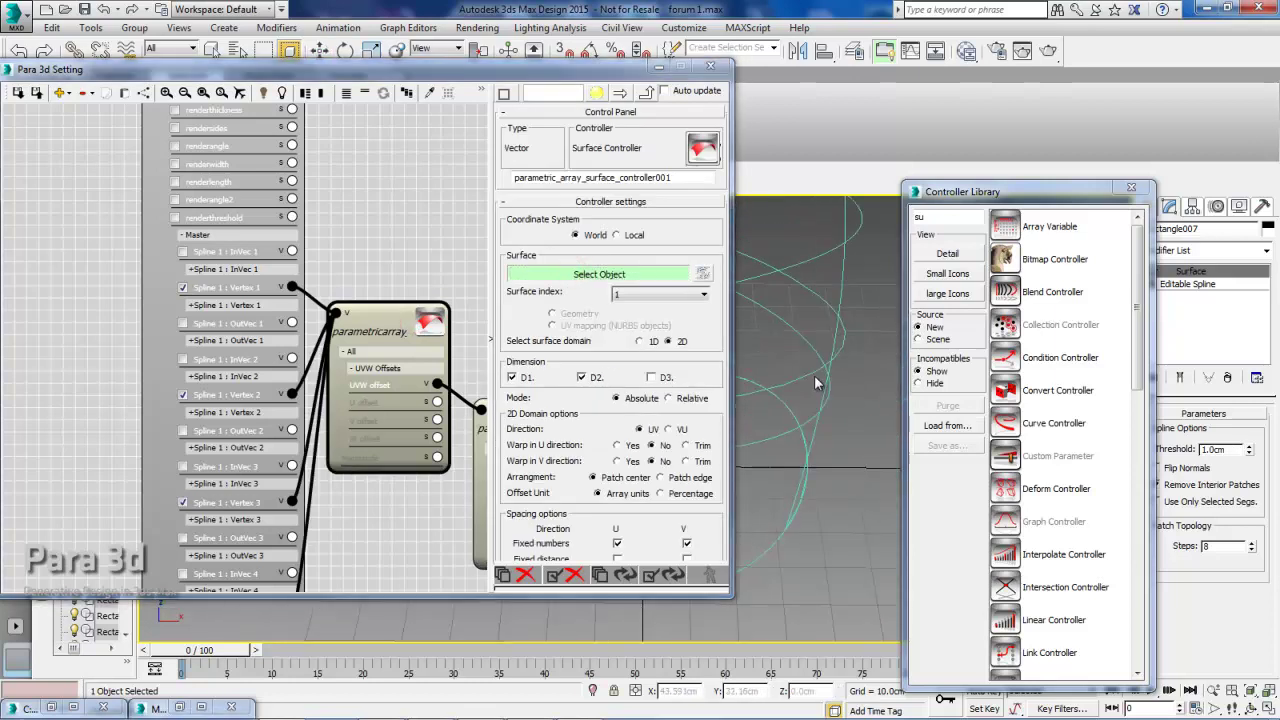
click(1131, 191)
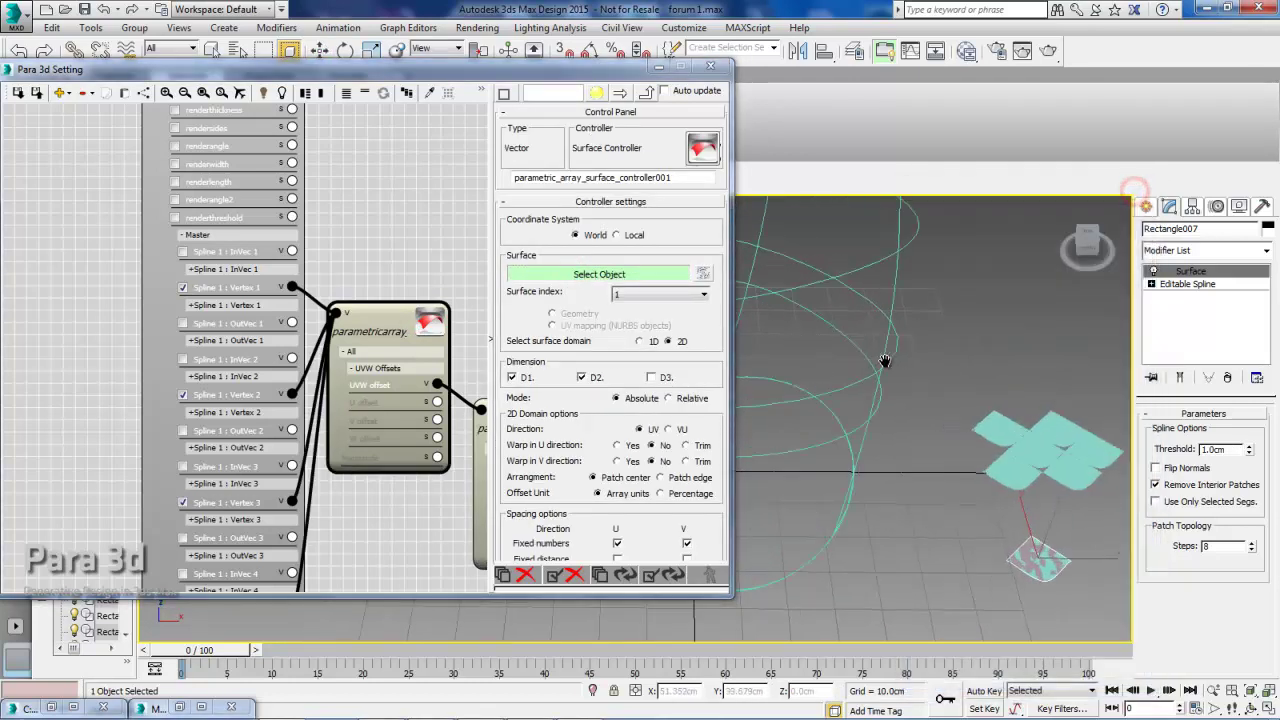
click(868, 386)
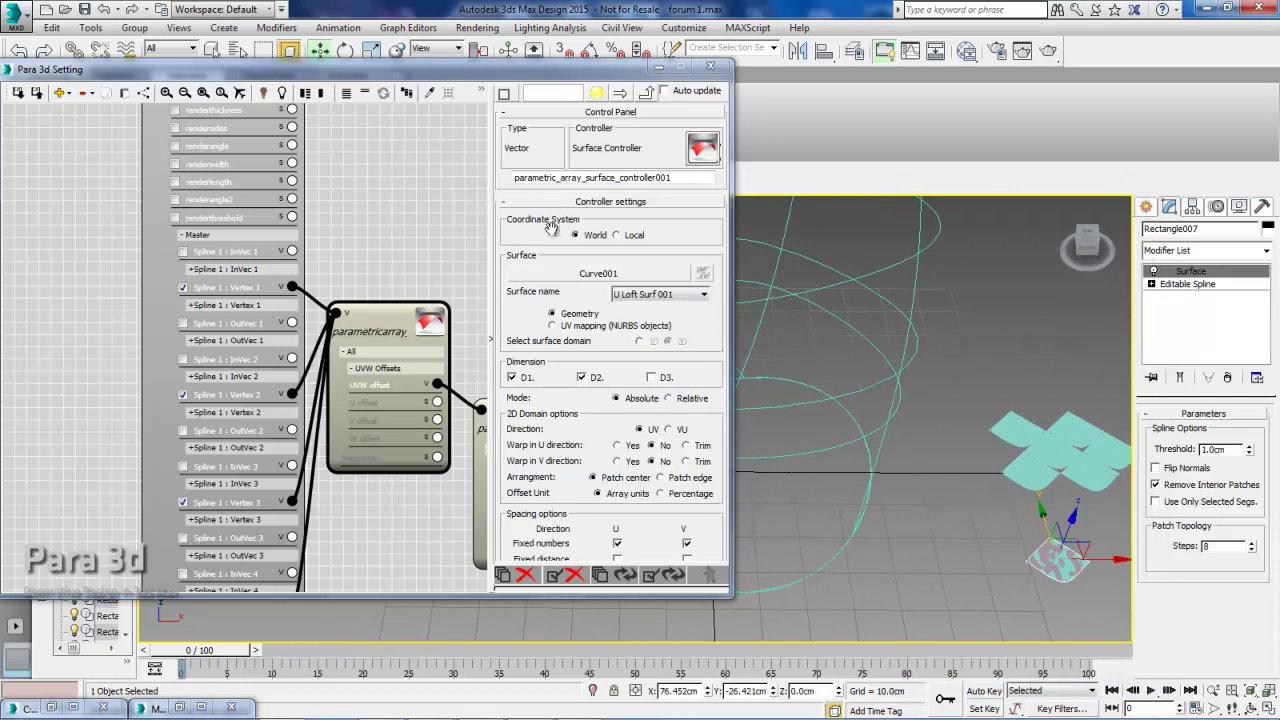
middle_drag(470, 300, 342, 200)
Step: Switch the second array to a Custom pattern sampled from the six tiles on a [2,3] grid, then update the tower
click(417, 330)
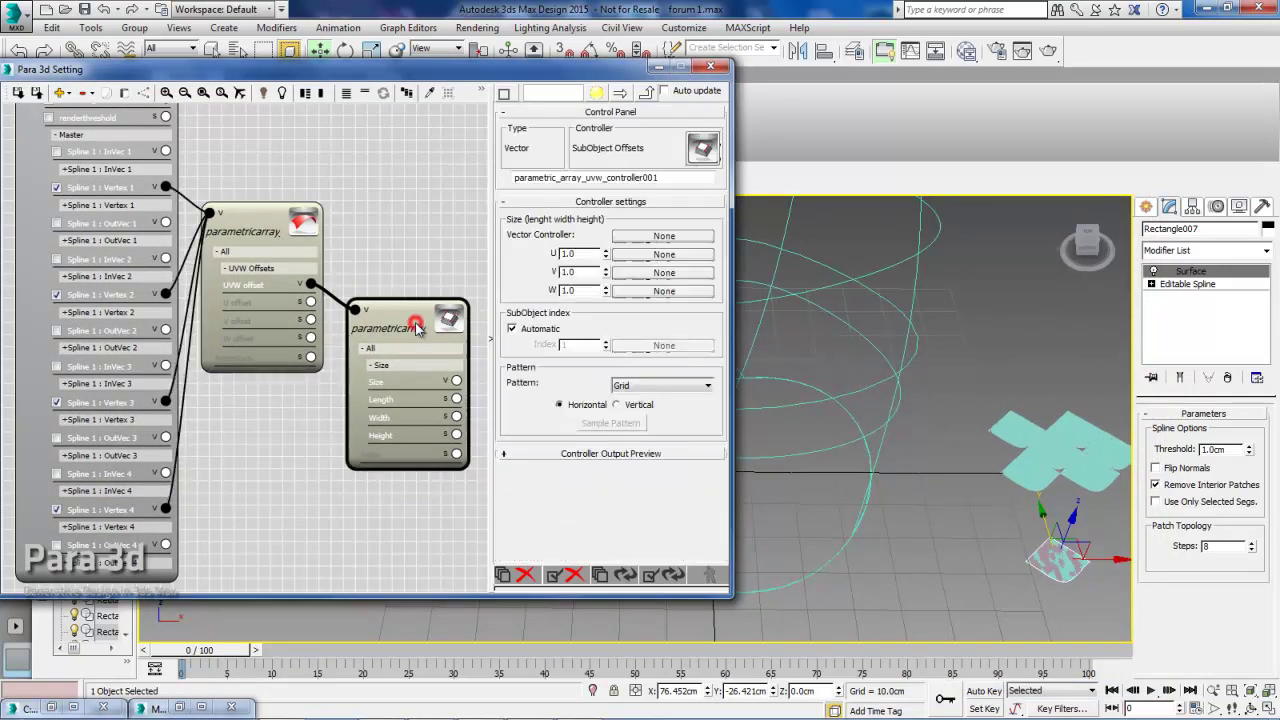
click(640, 388)
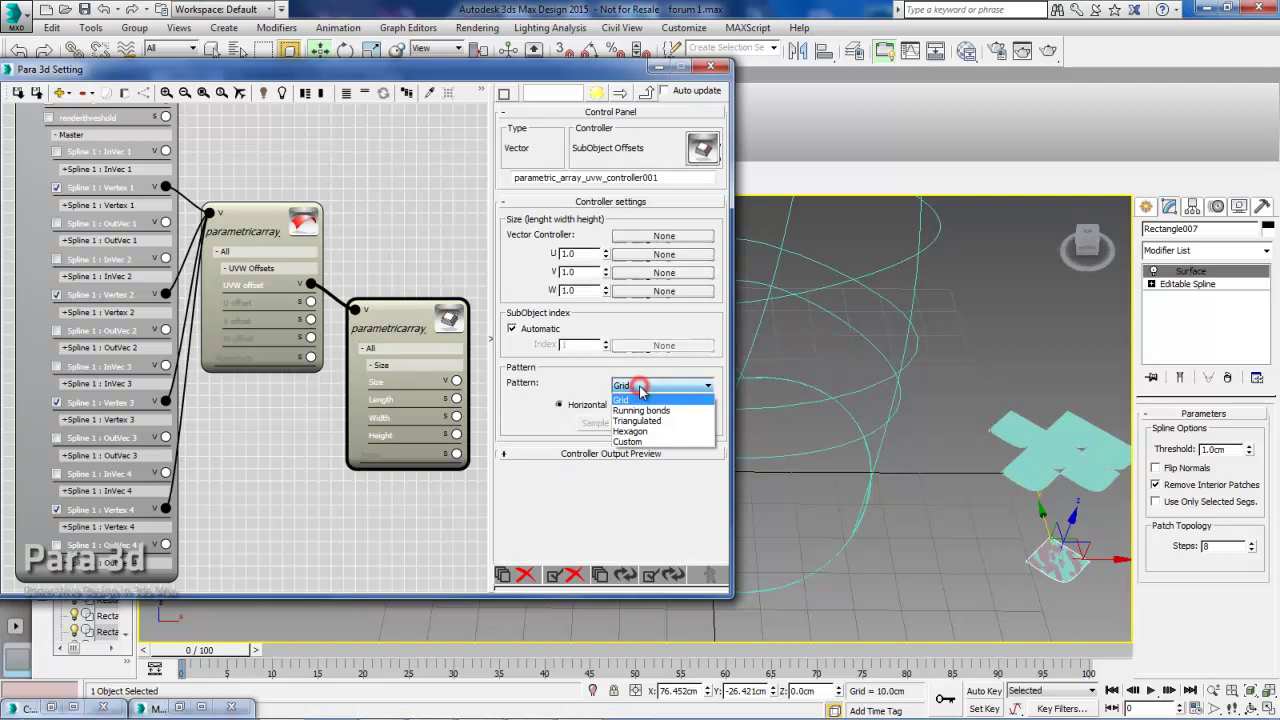
click(633, 444)
middle_drag(1060, 480, 840, 470)
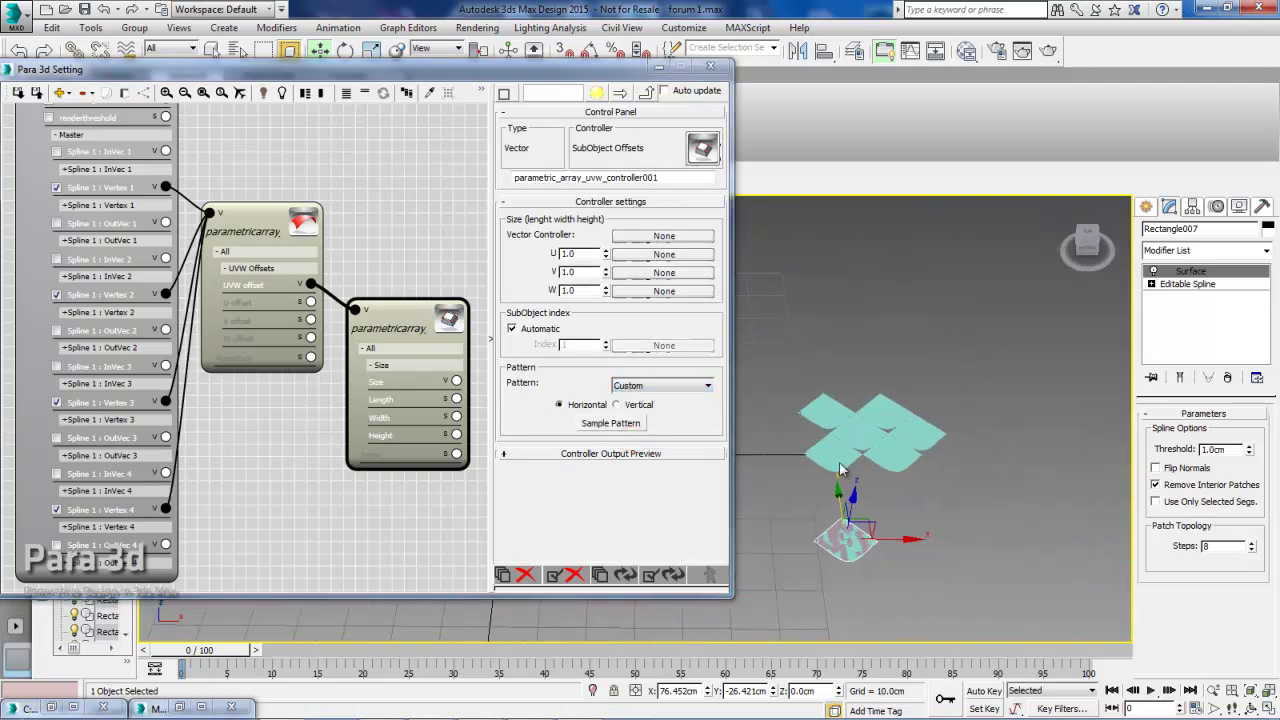
drag(965, 482, 785, 374)
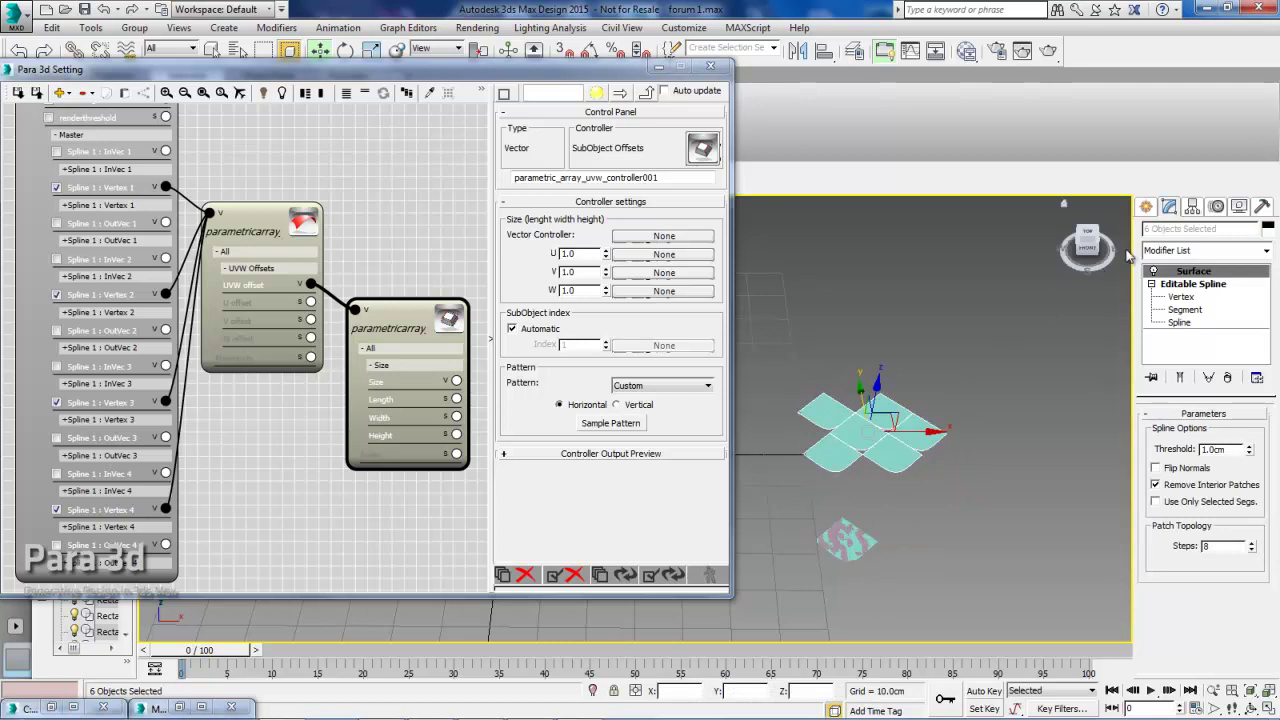
click(618, 424)
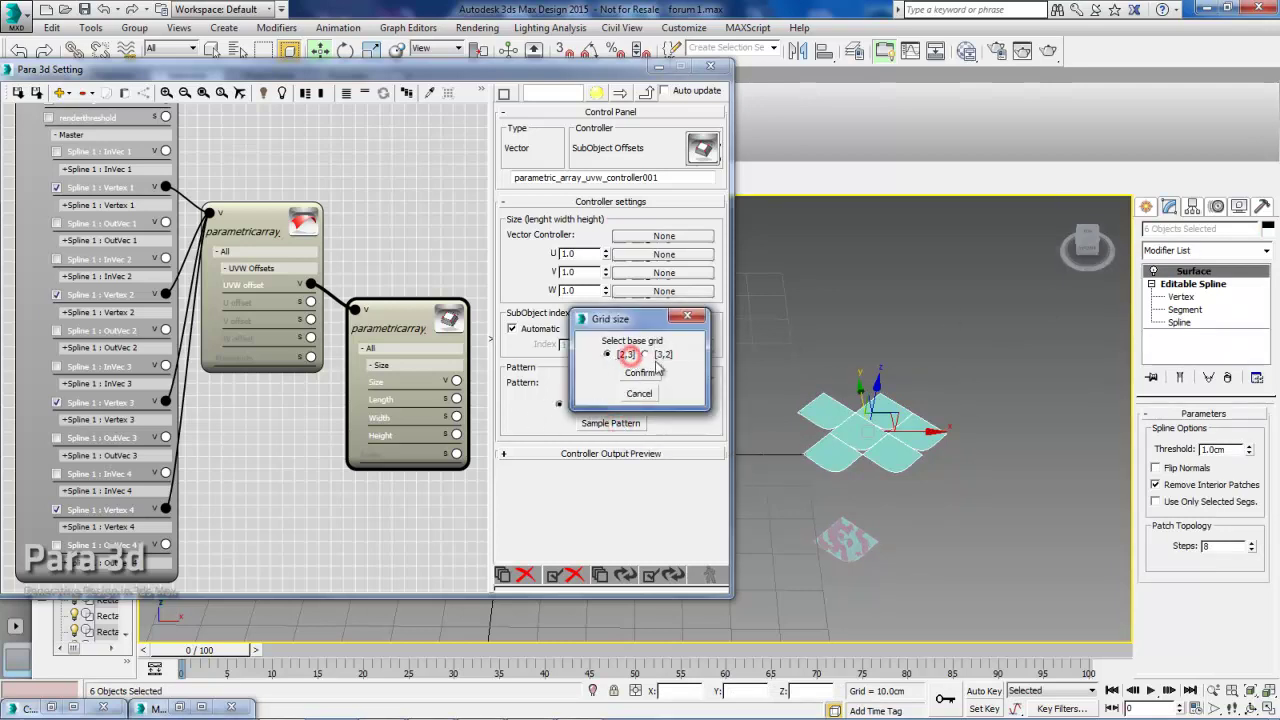
click(641, 373)
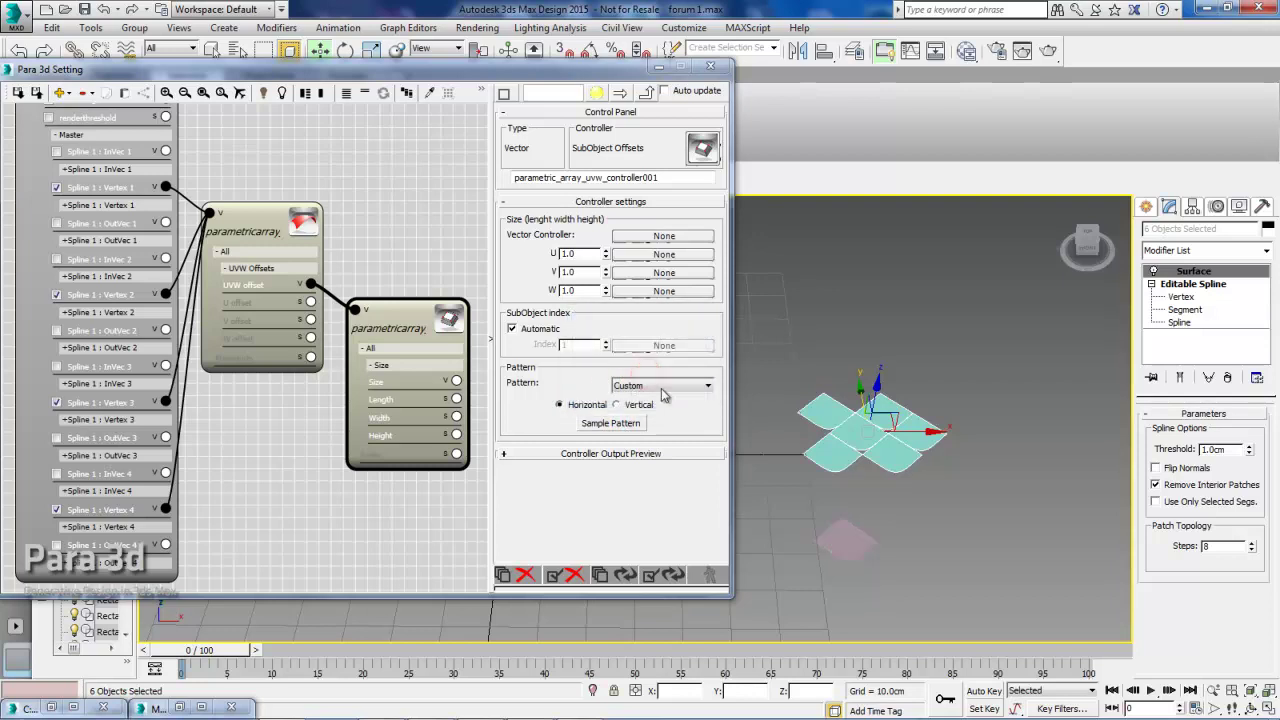
middle_drag(795, 390, 885, 436)
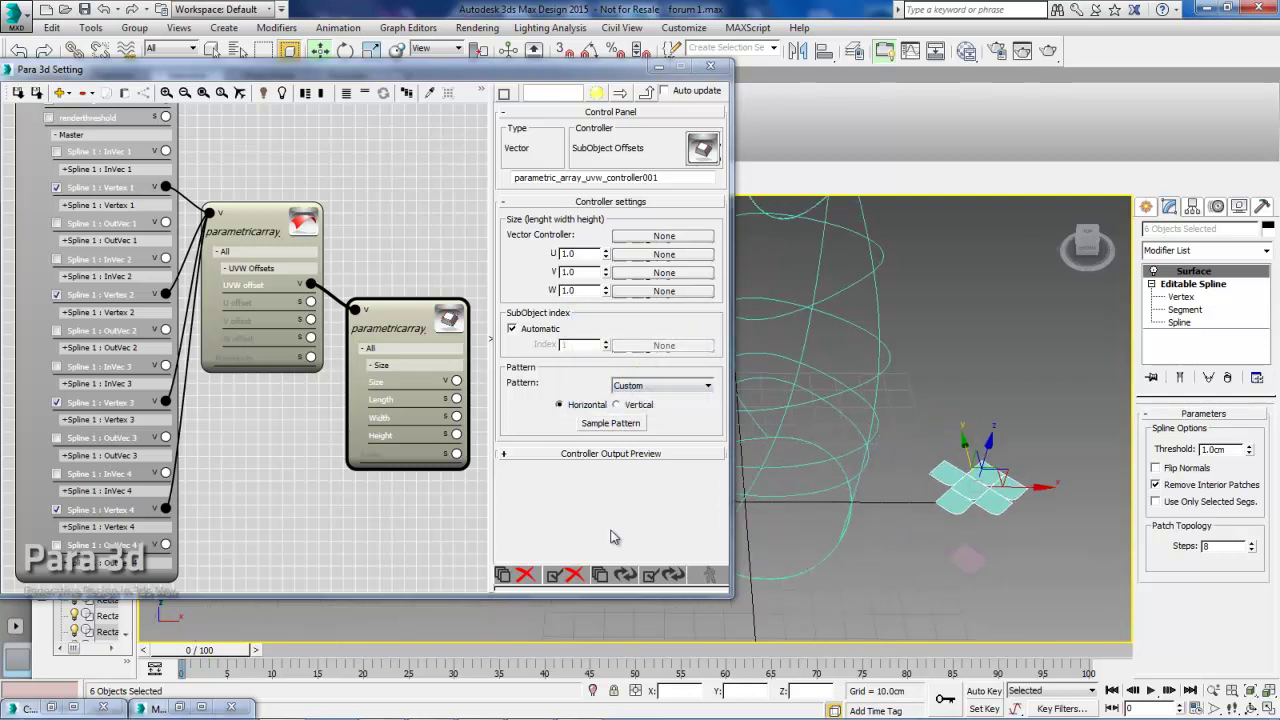
click(657, 577)
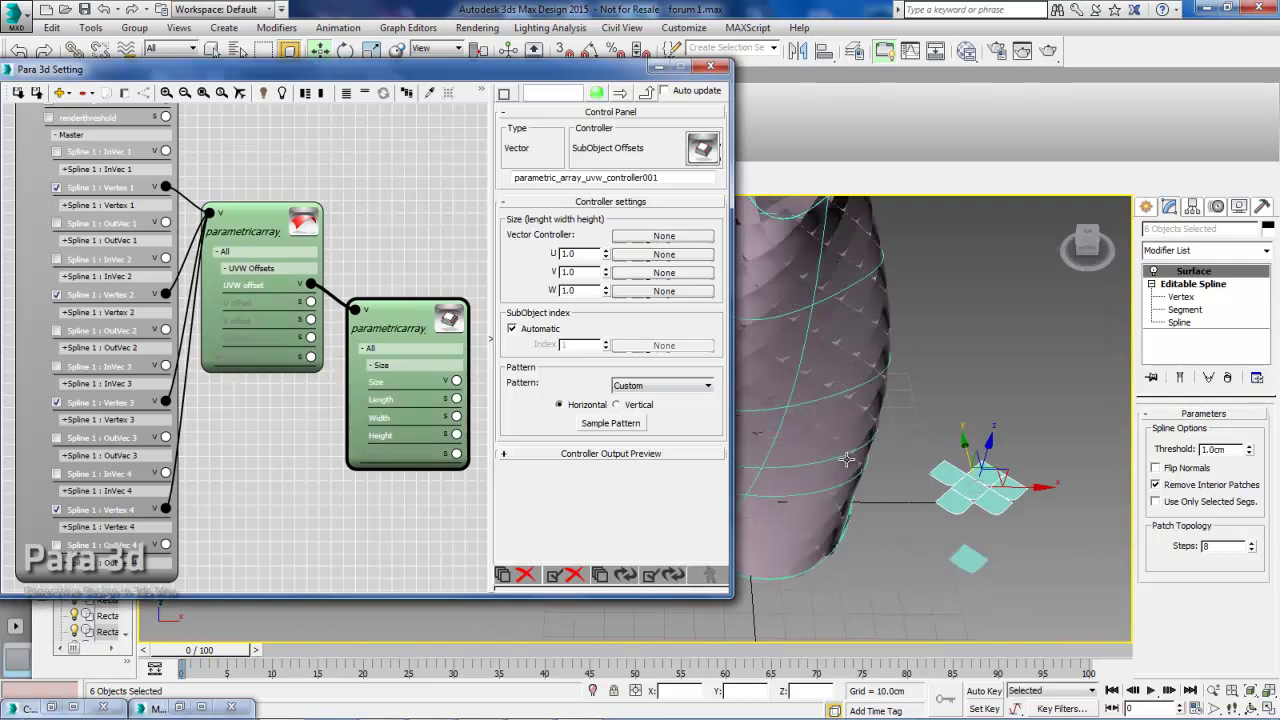
Step: Orbit around the generated tower and select one of its panels
alt+middle_drag(842, 439, 887, 453)
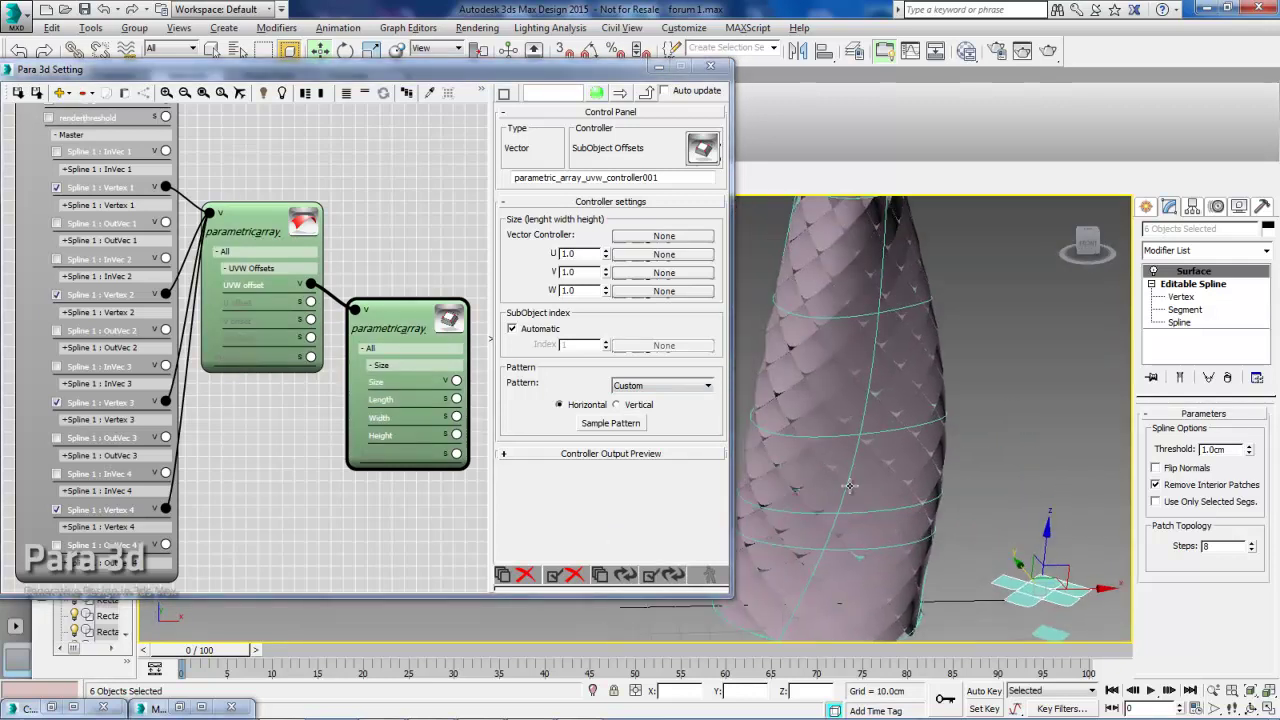
alt+middle_drag(855, 412, 845, 460)
click(840, 459)
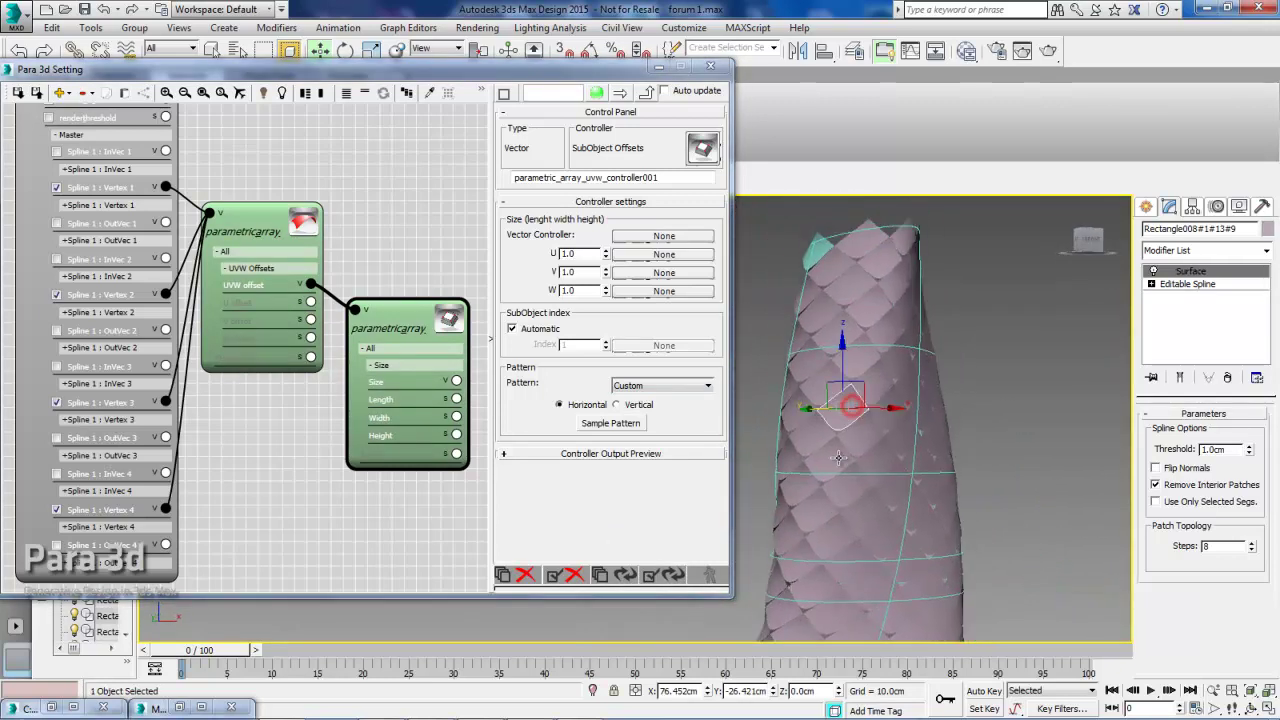
scroll(977, 465, up, 3)
alt+middle_drag(977, 465, 915, 471)
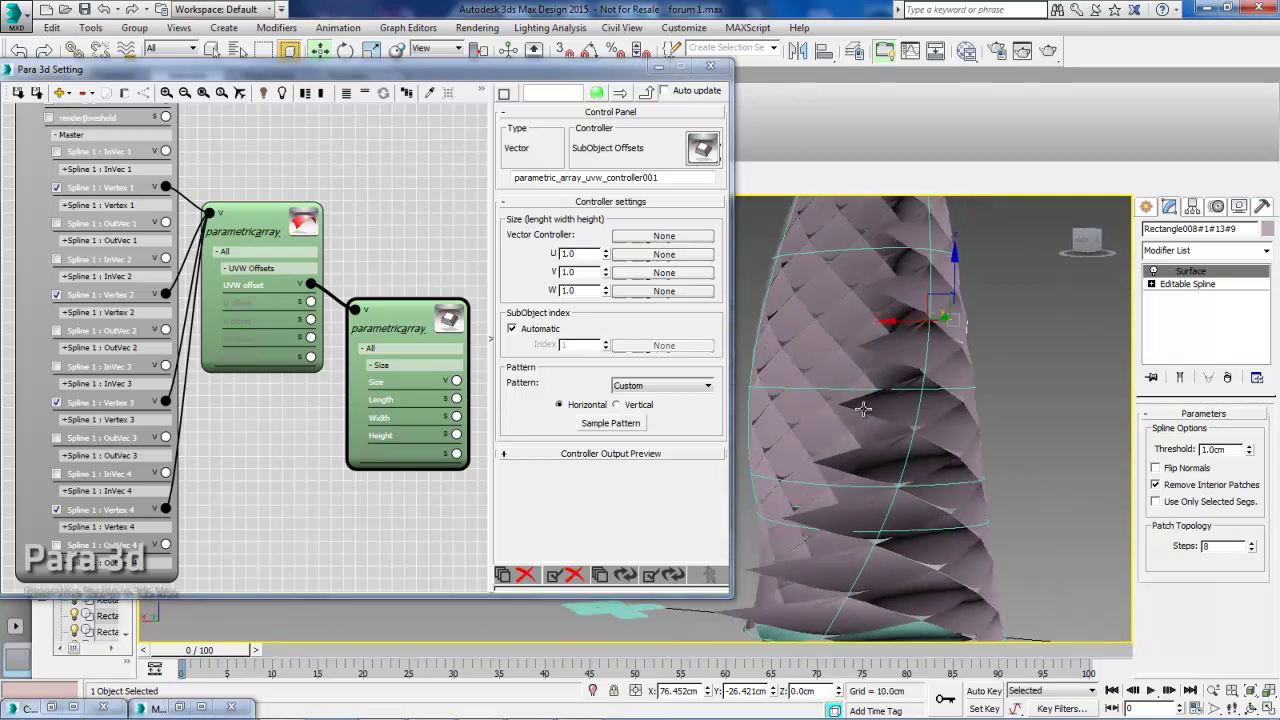
Step: Set the surface controller's U and V warp to Trim and view the scale-clad tower
click(274, 238)
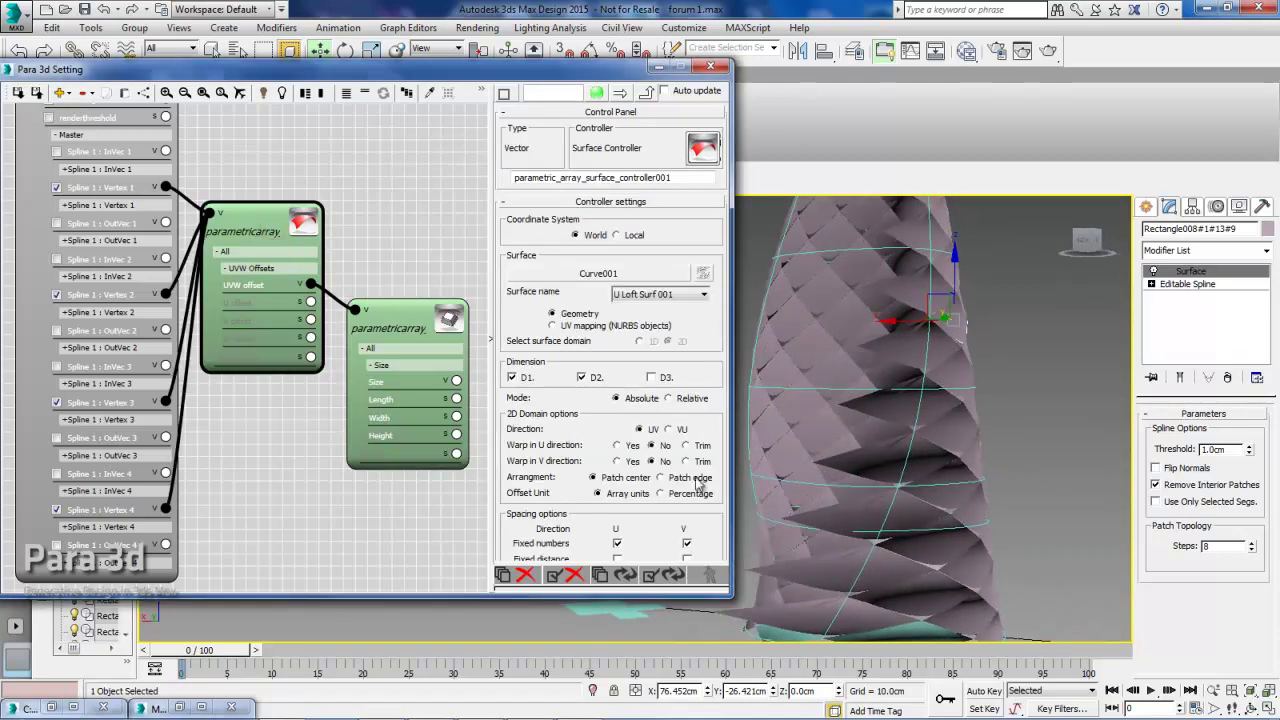
click(686, 445)
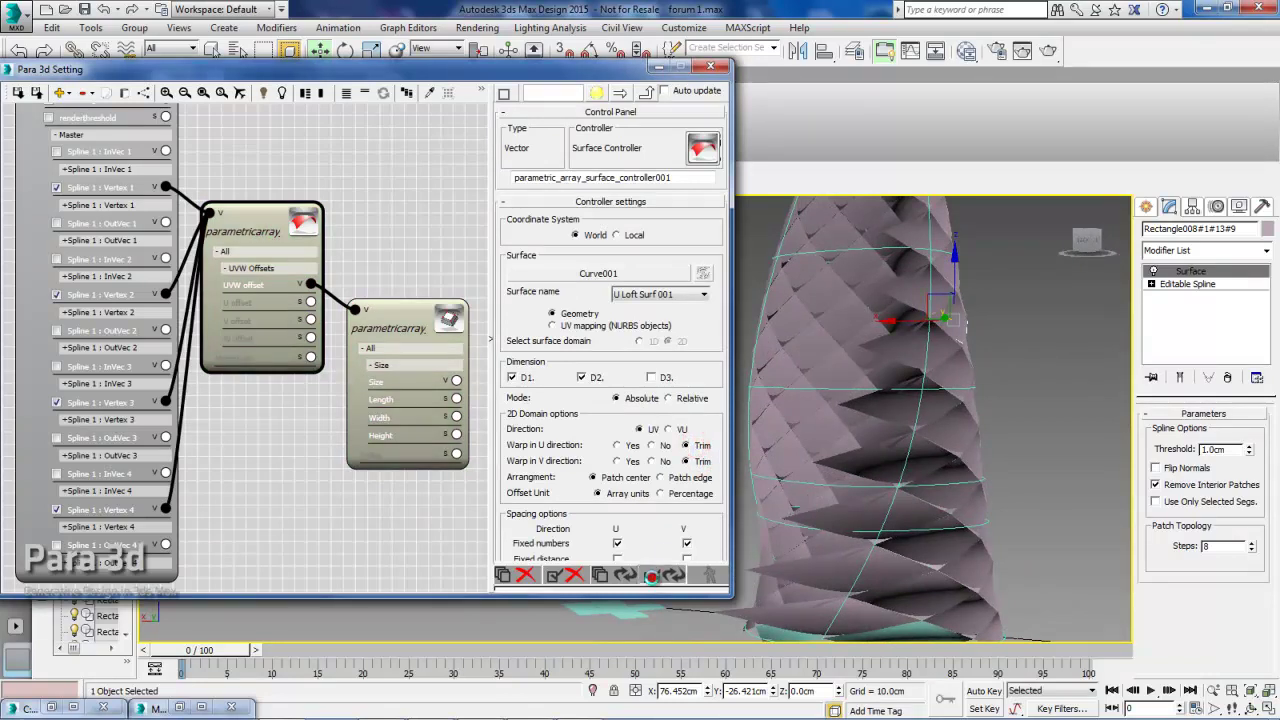
mouse_move(922, 476)
alt+middle_down()
mouse_move(721, 477)
mouse_move(847, 443)
mouse_move(830, 486)
mouse_move(895, 390)
mouse_move(736, 487)
mouse_move(908, 545)
mouse_move(862, 487)
alt+middle_up()
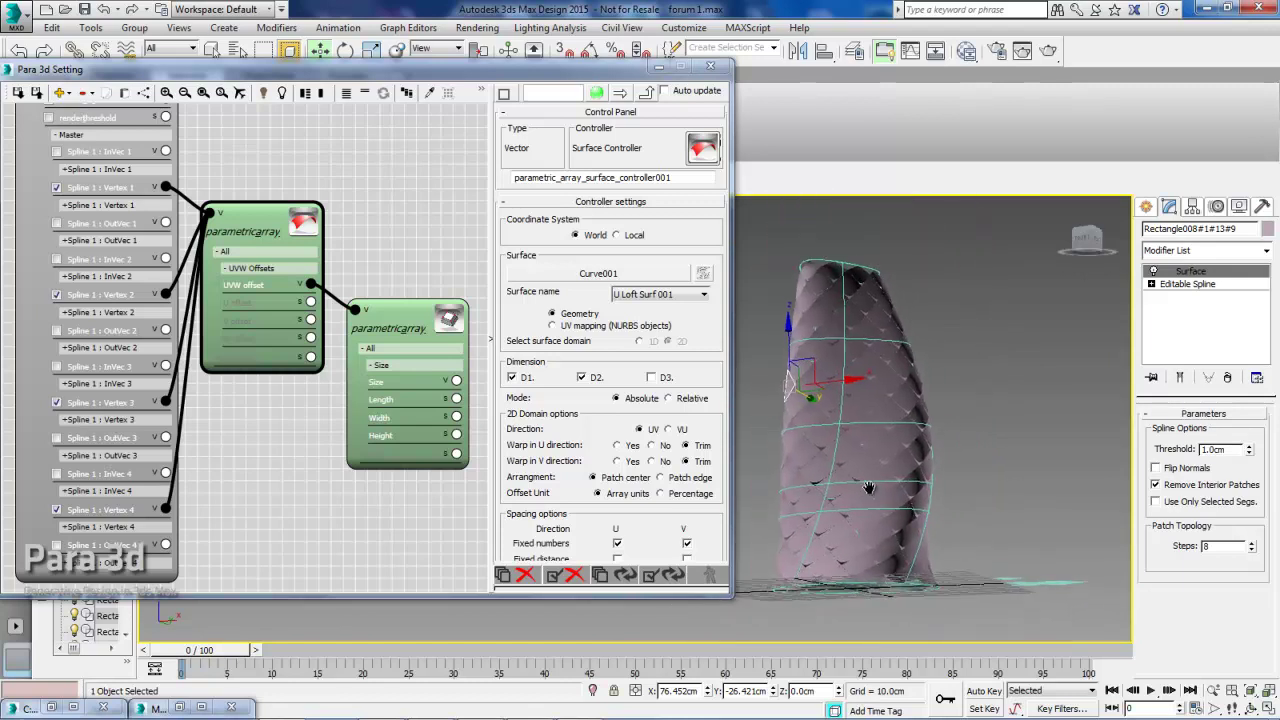
scroll(862, 487, up, 2)
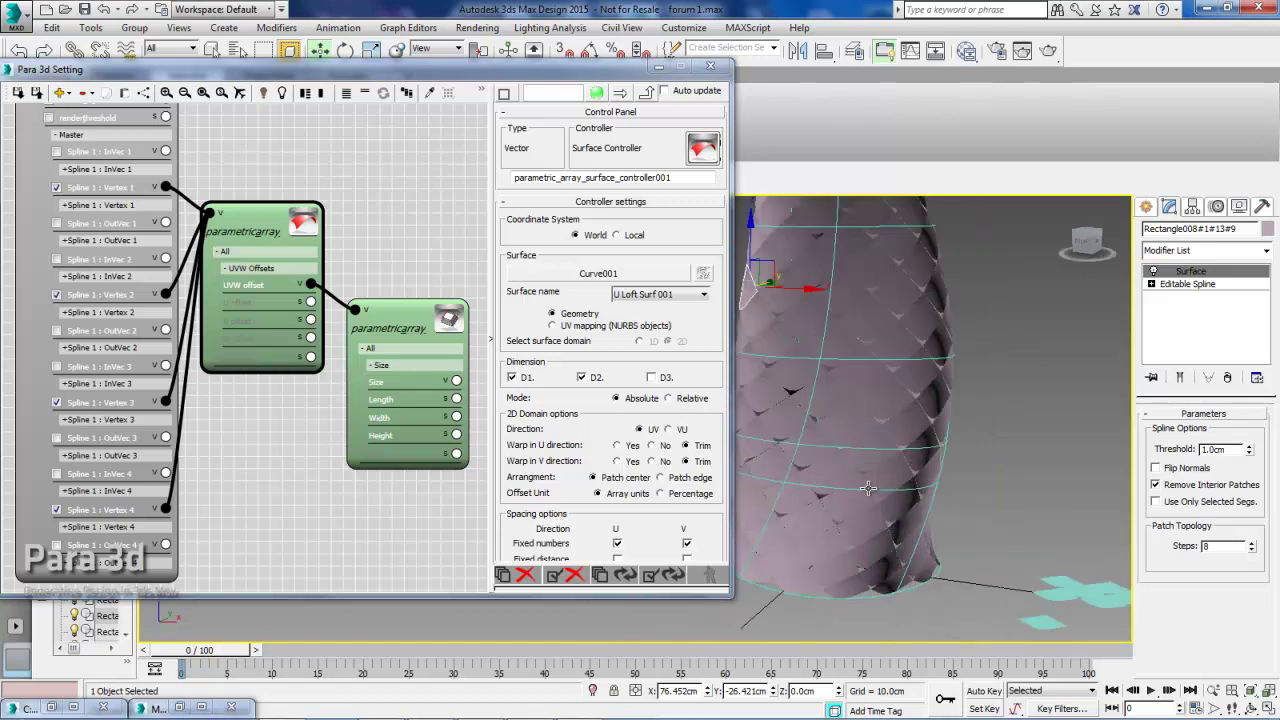
alt+middle_drag(978, 539, 898, 515)
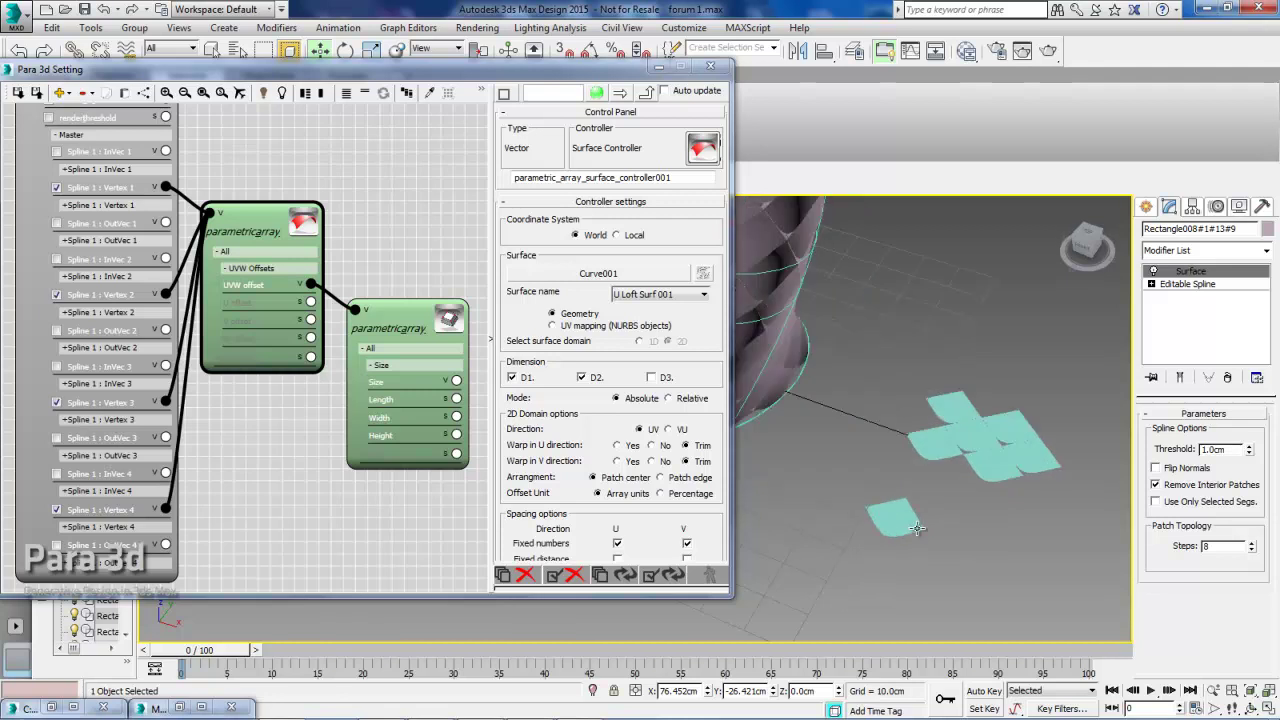
click(898, 515)
click(1152, 285)
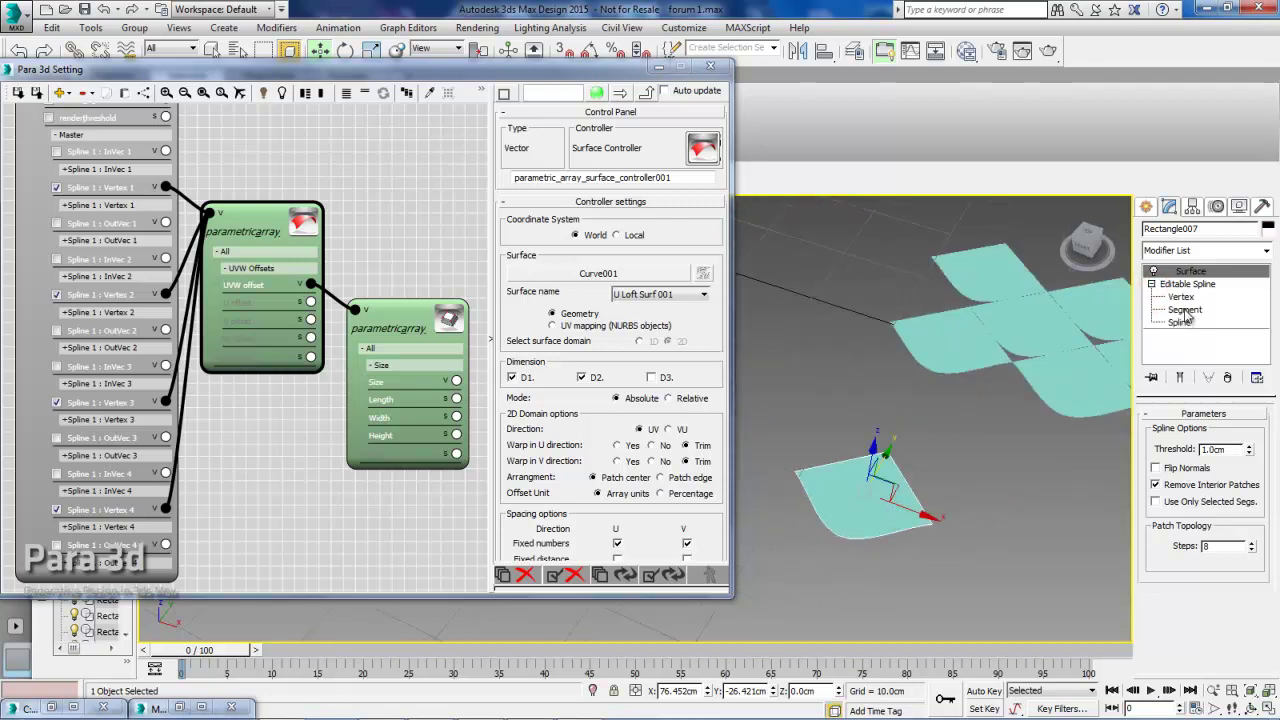
click(1181, 297)
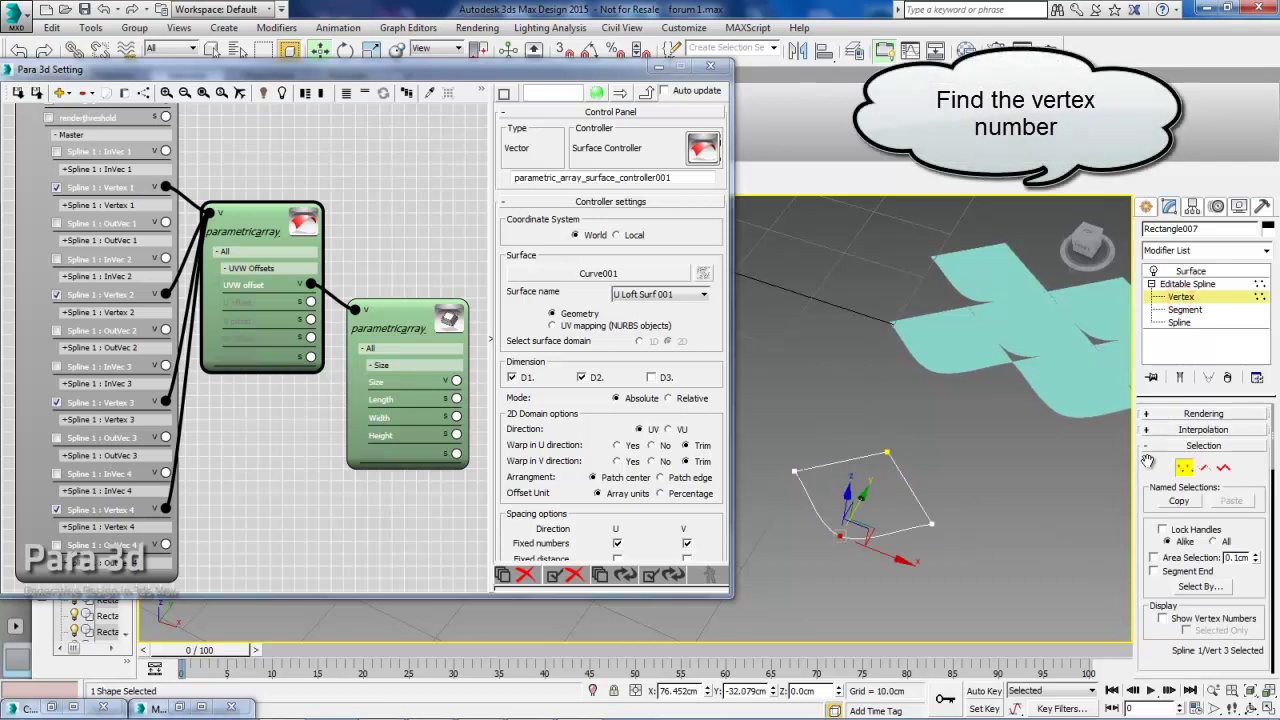
scroll(1155, 459, down, 1)
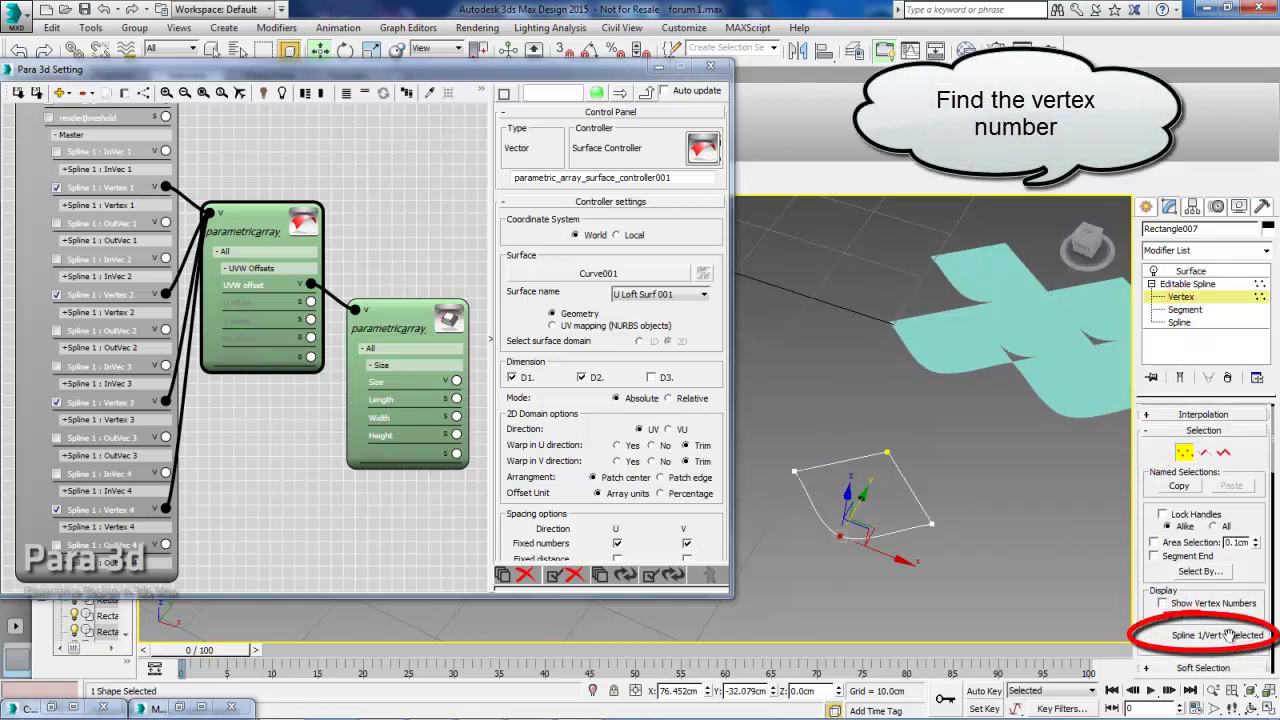
click(1190, 271)
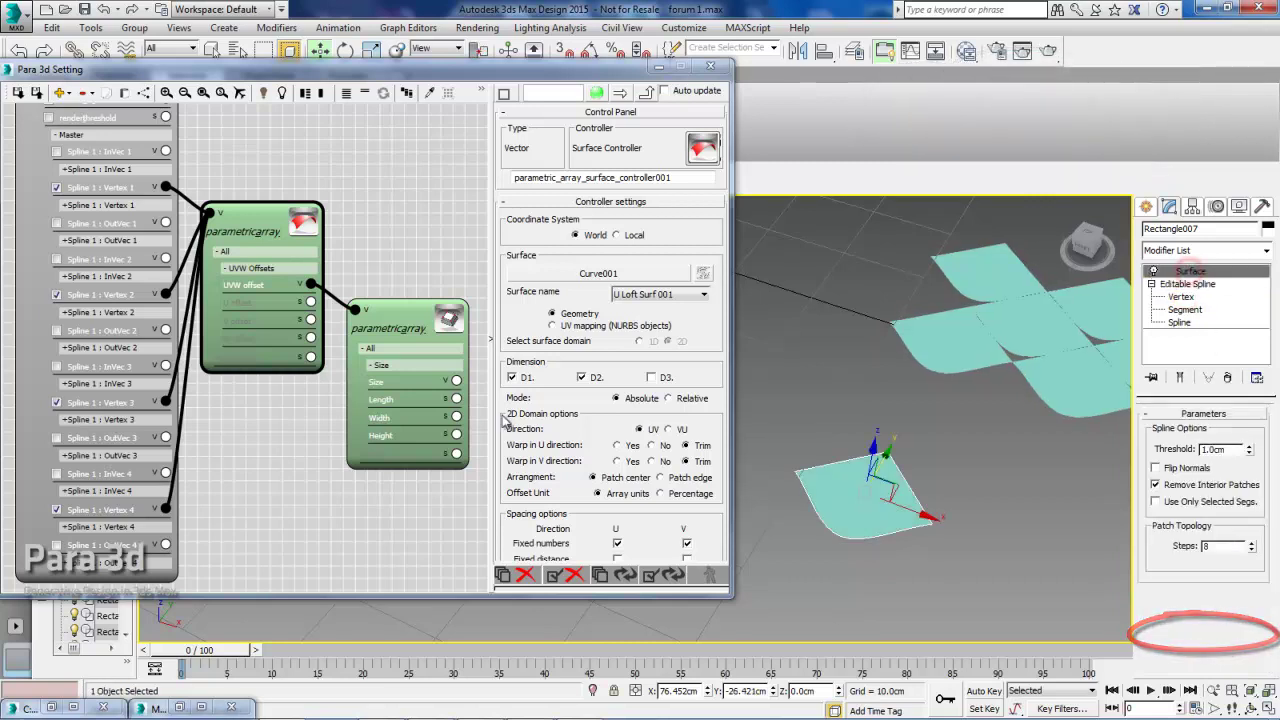
middle_drag(268, 441, 297, 412)
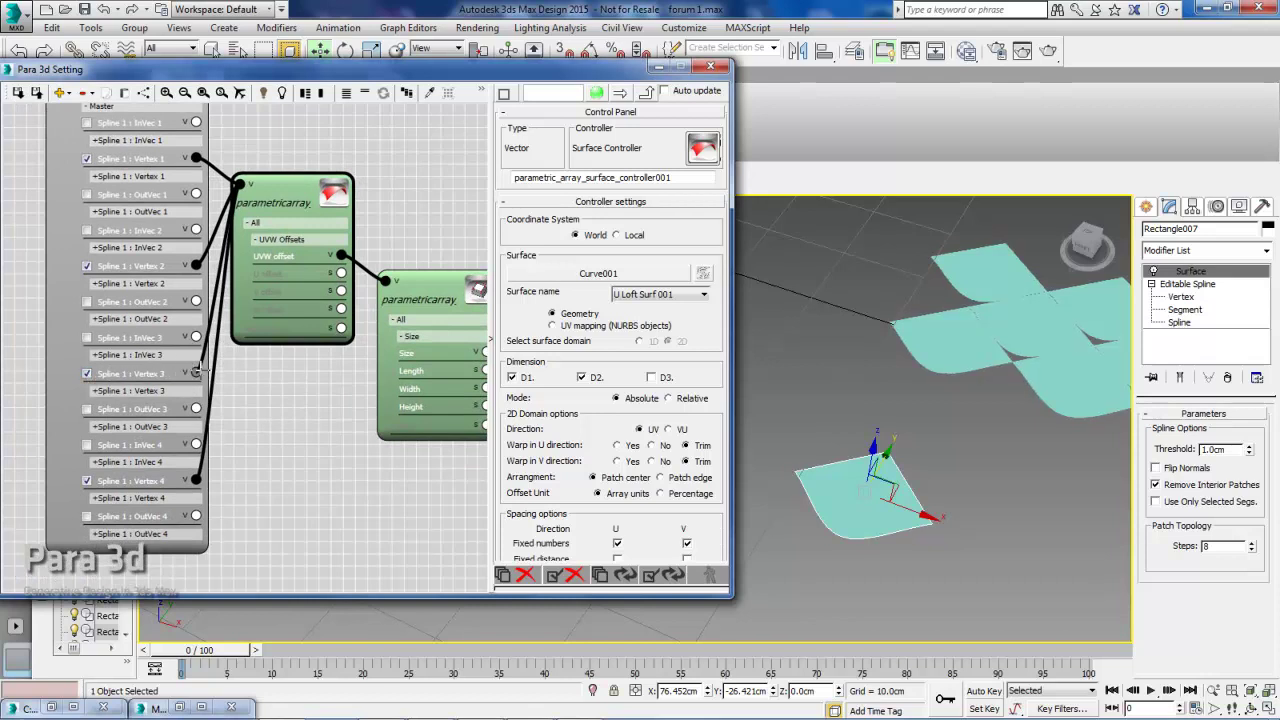
Step: Rearrange the node graph, moving the second array node up and right
drag(197, 370, 249, 275)
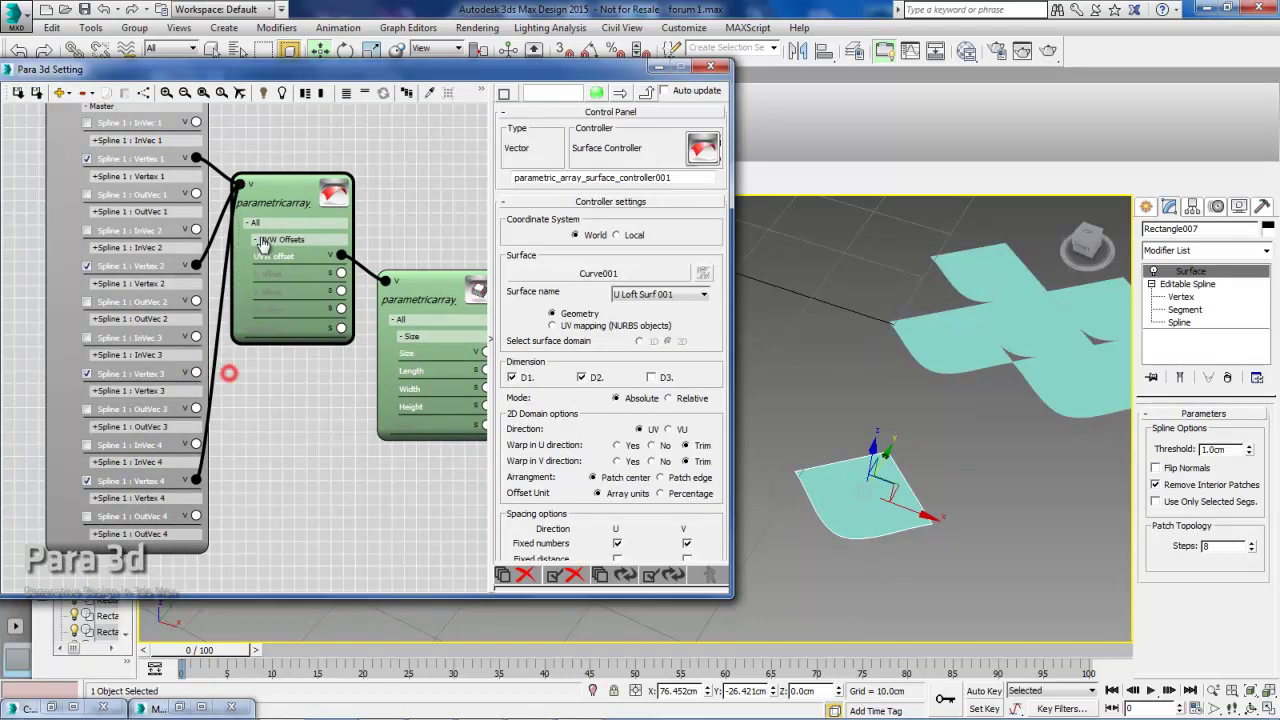
scroll(254, 446, down, 1)
scroll(254, 446, down, 1)
click(340, 384)
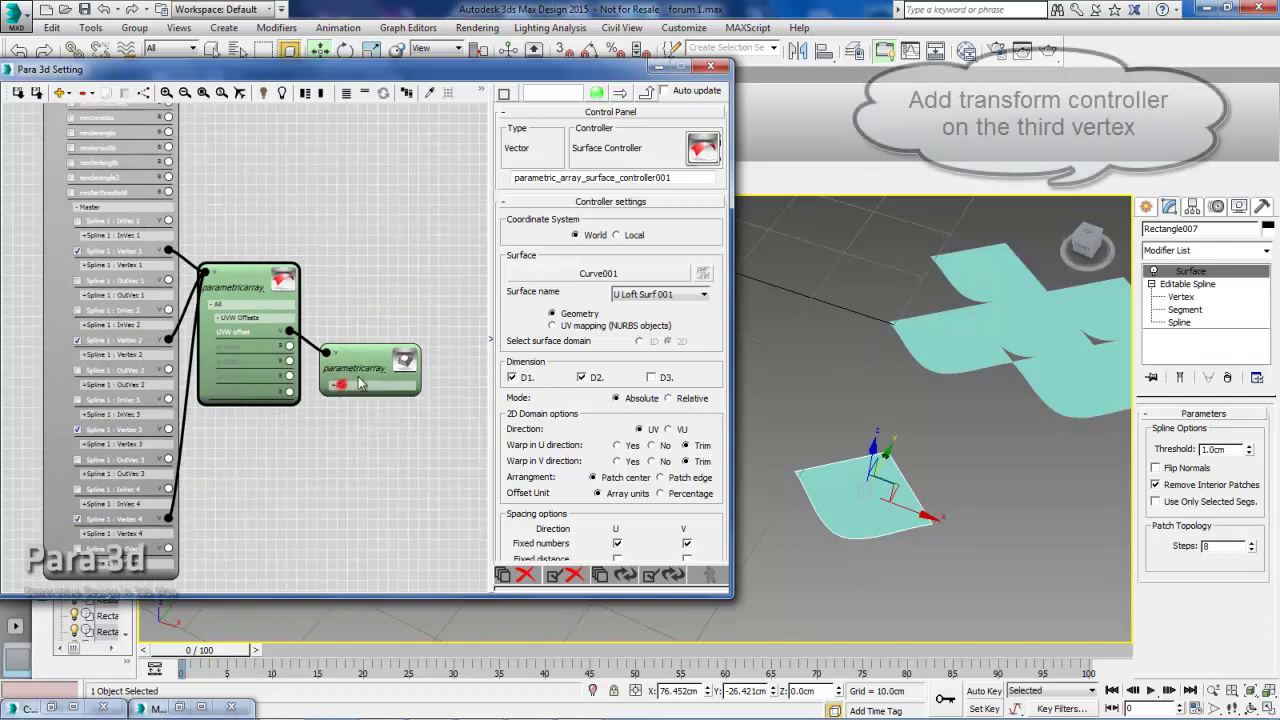
drag(363, 363, 388, 298)
scroll(329, 380, down, 2)
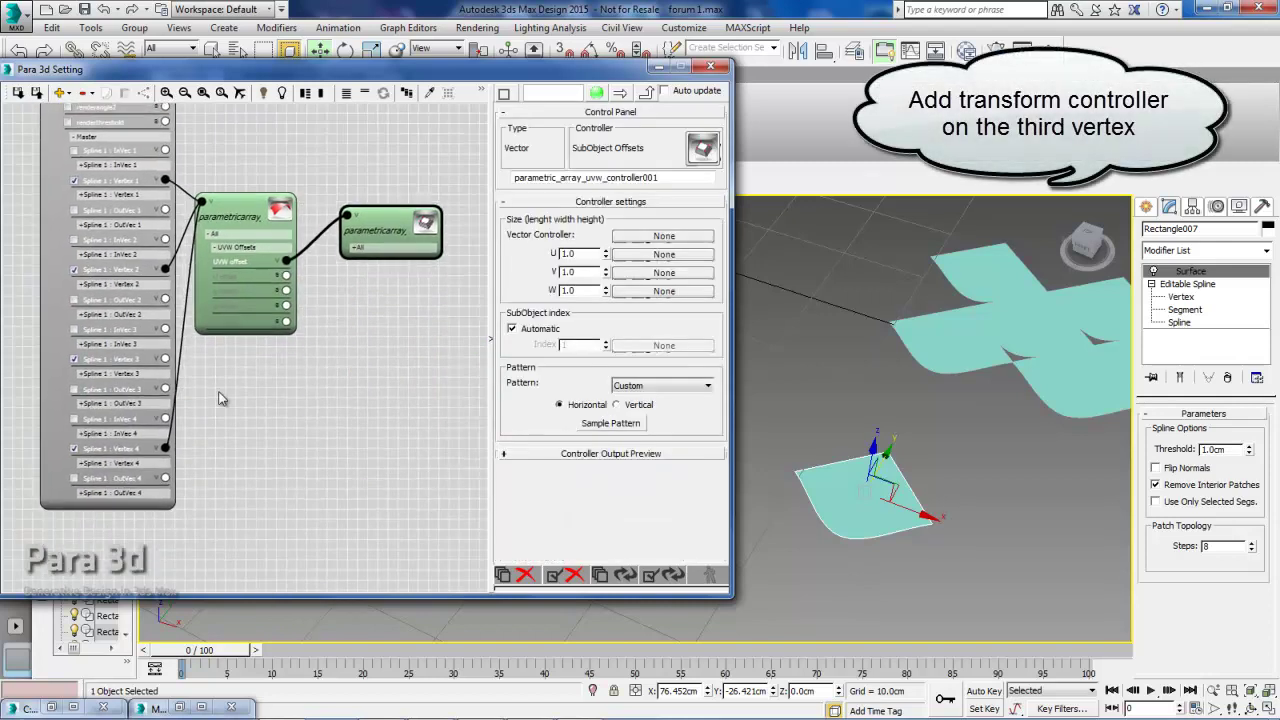
scroll(212, 388, up, 1)
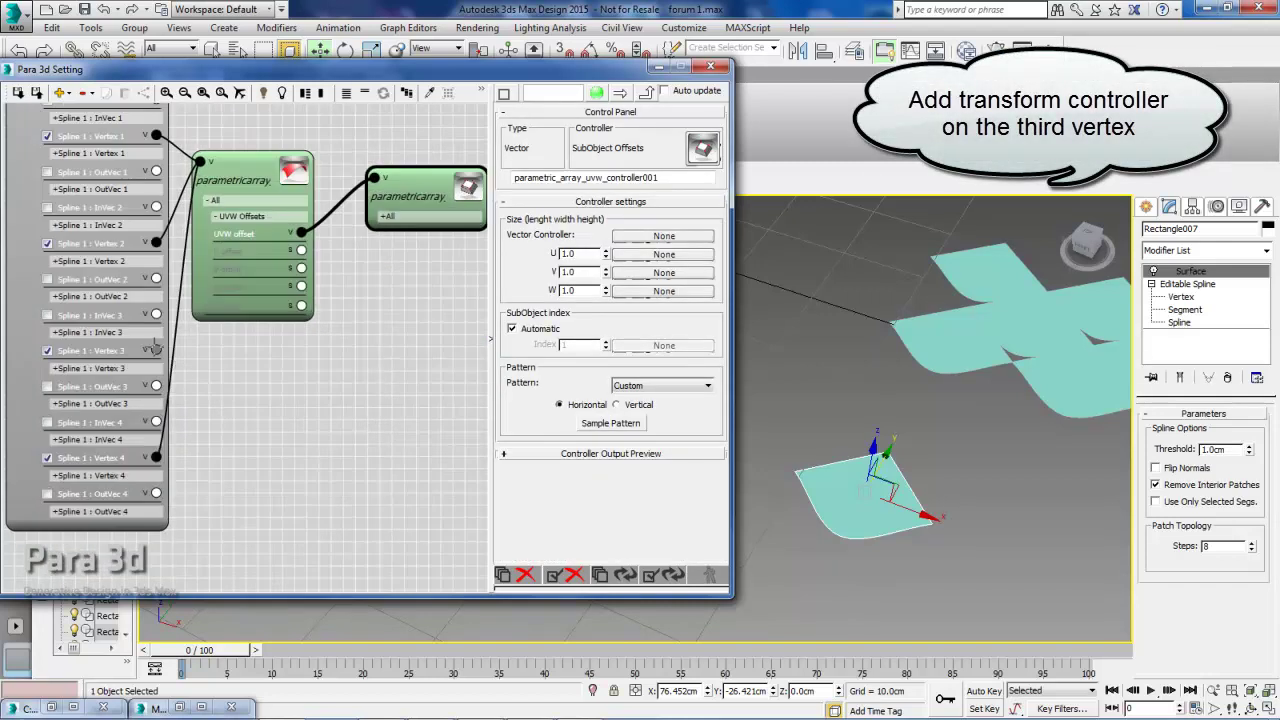
Step: Give Vertex 3 a Transform Controller seeded by the surface array, translating by direction and length
drag(156, 352, 250, 374)
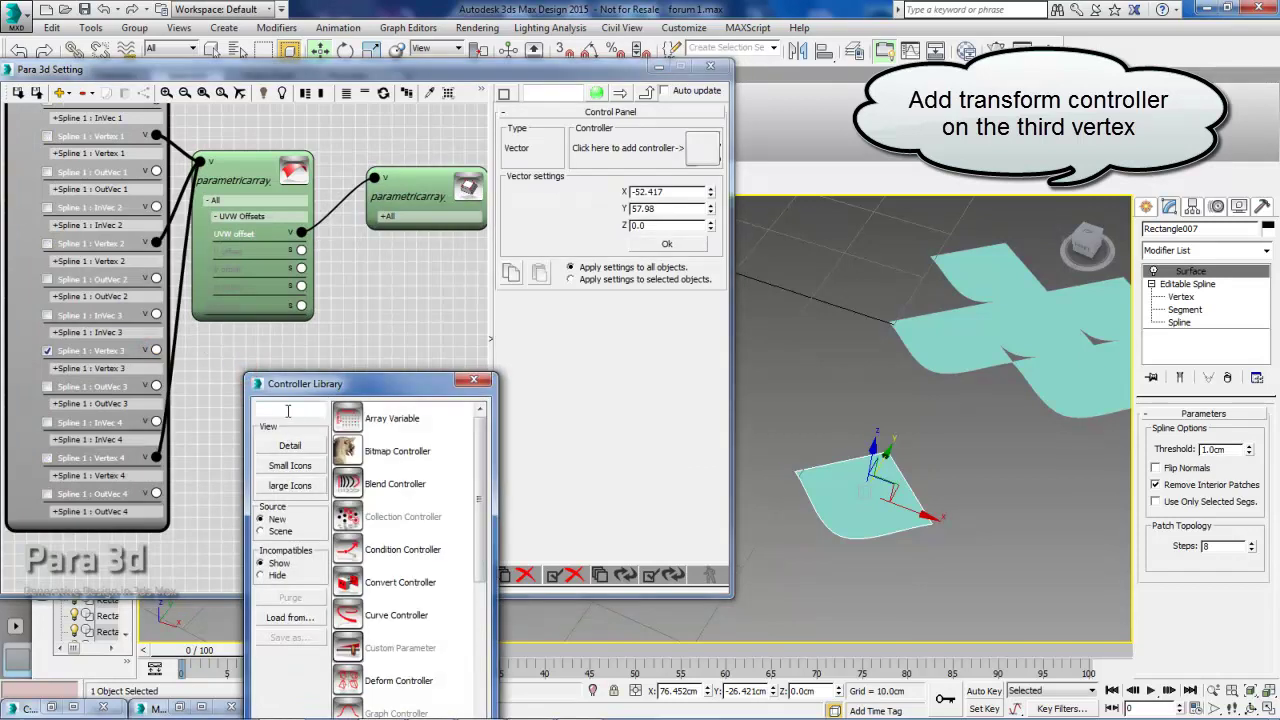
text(tr)
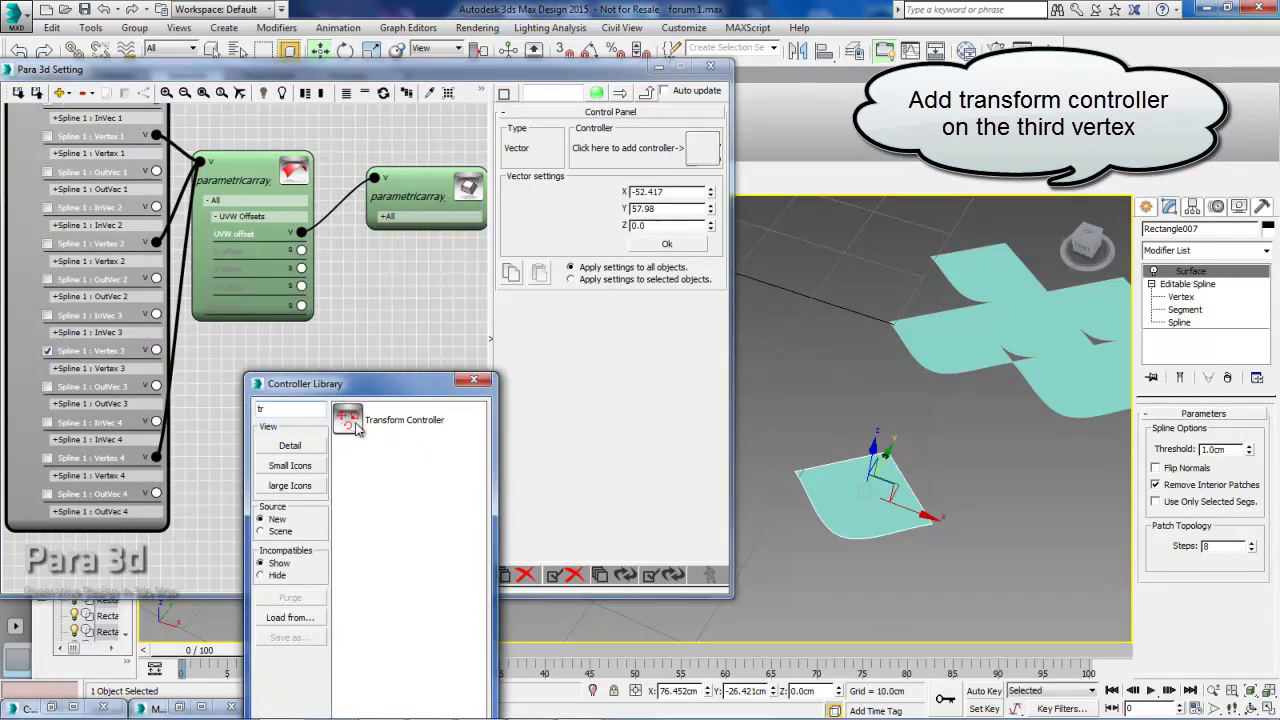
double_click(352, 422)
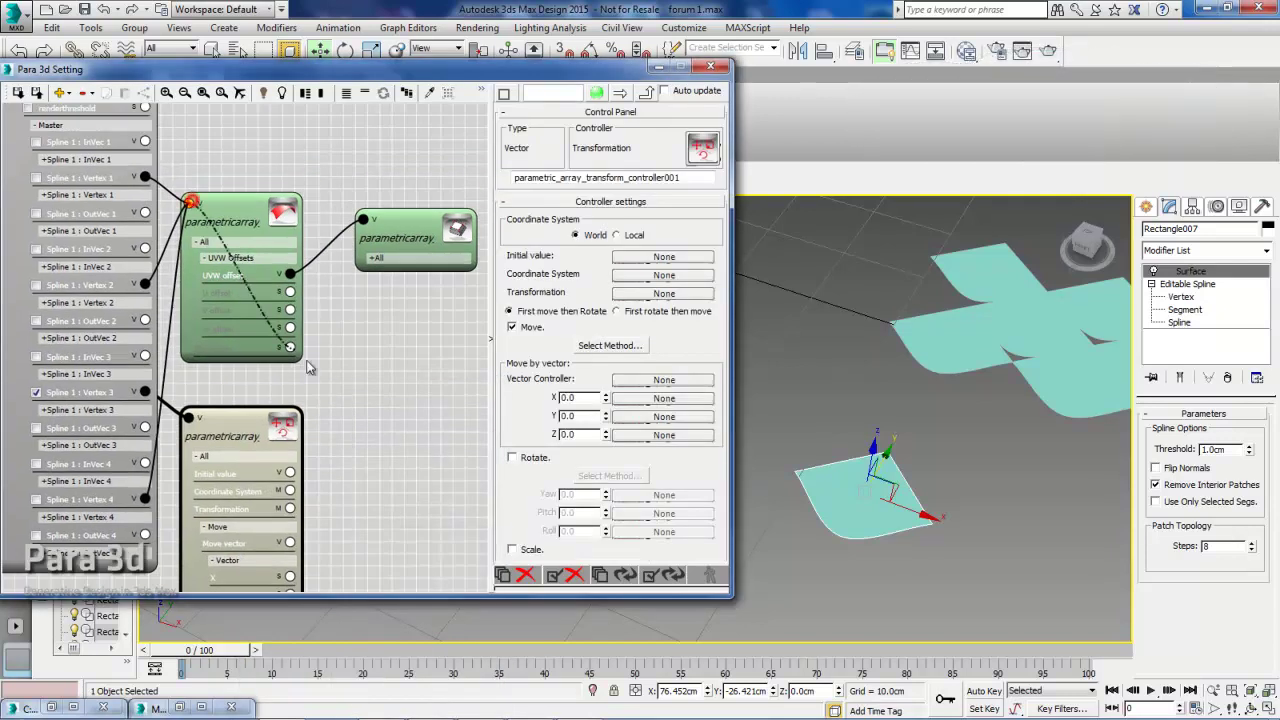
drag(228, 288, 289, 472)
mouse_move(333, 517)
middle_down()
mouse_move(317, 335)
mouse_move(331, 345)
middle_up()
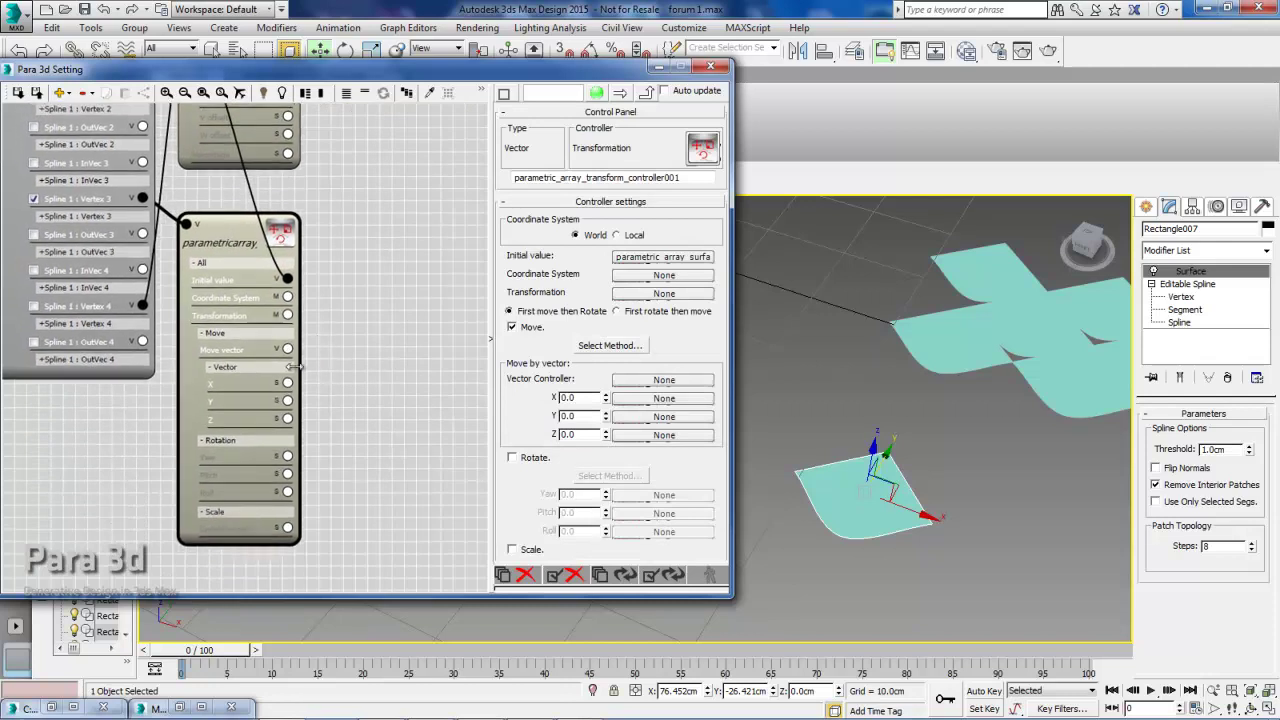
click(601, 348)
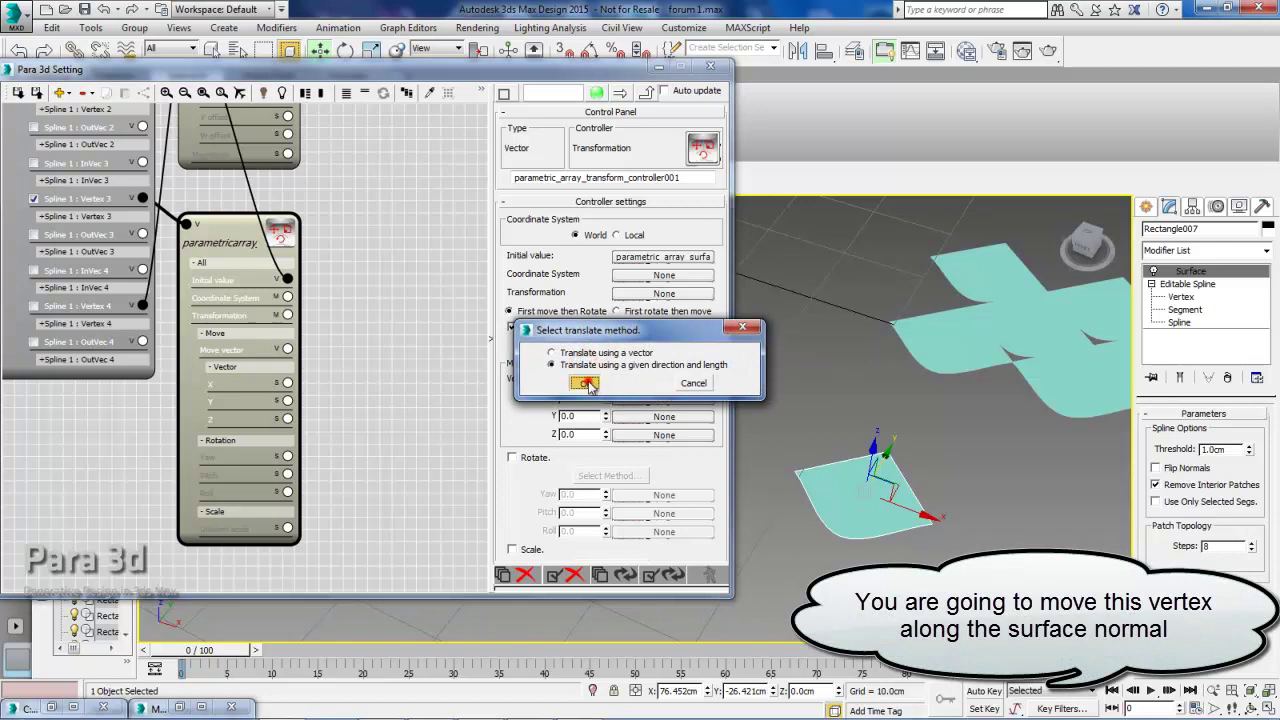
click(588, 384)
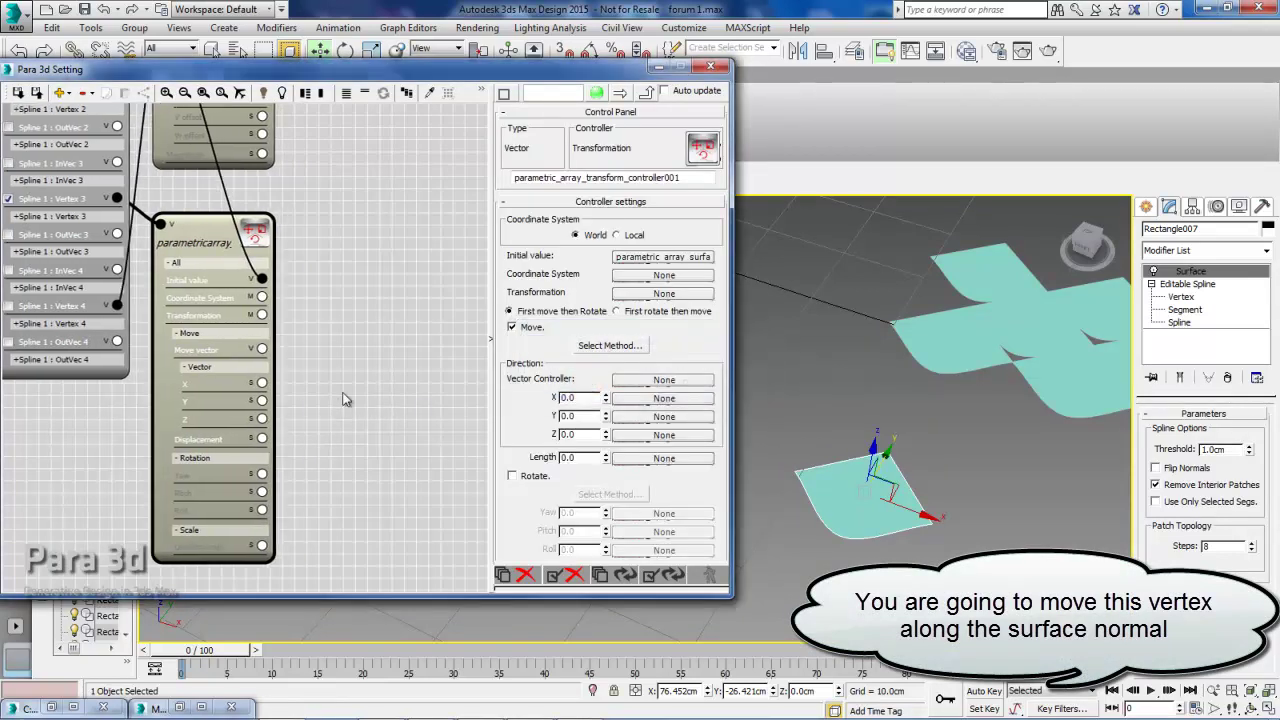
Step: Drive the move direction with a Surface Controller on the lofted surface Curve001
click(657, 384)
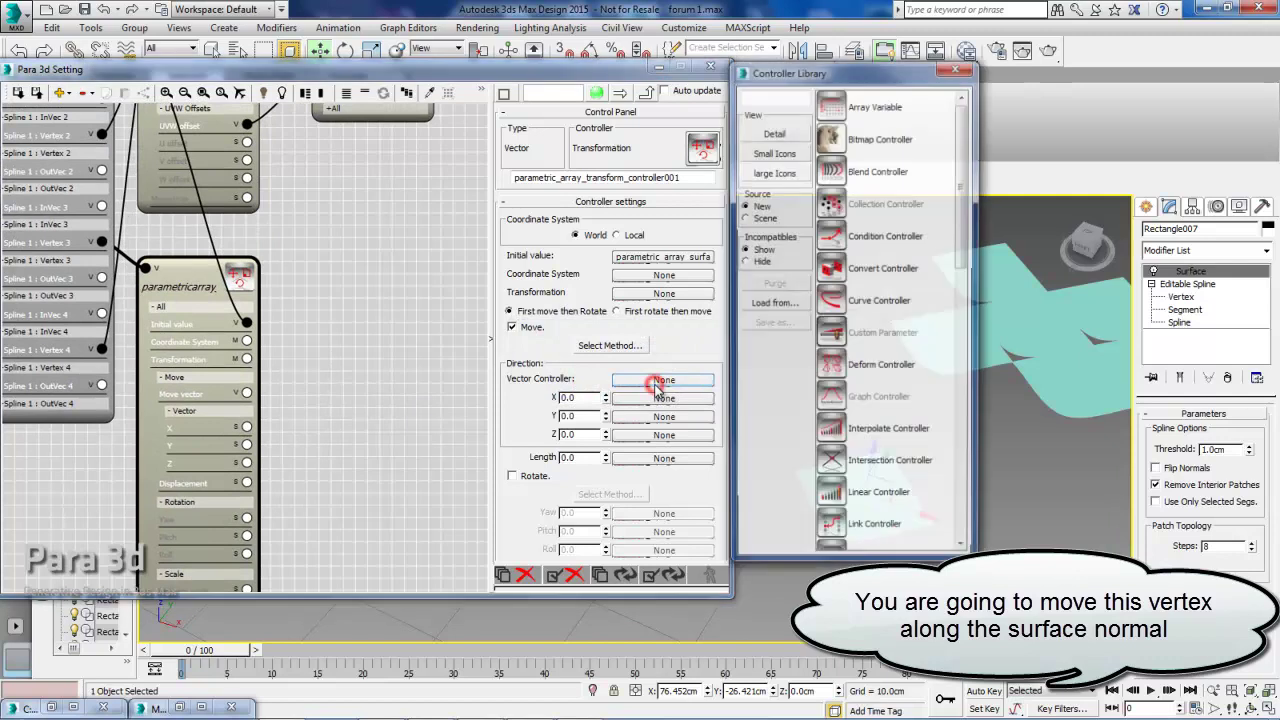
click(772, 96)
text(su)
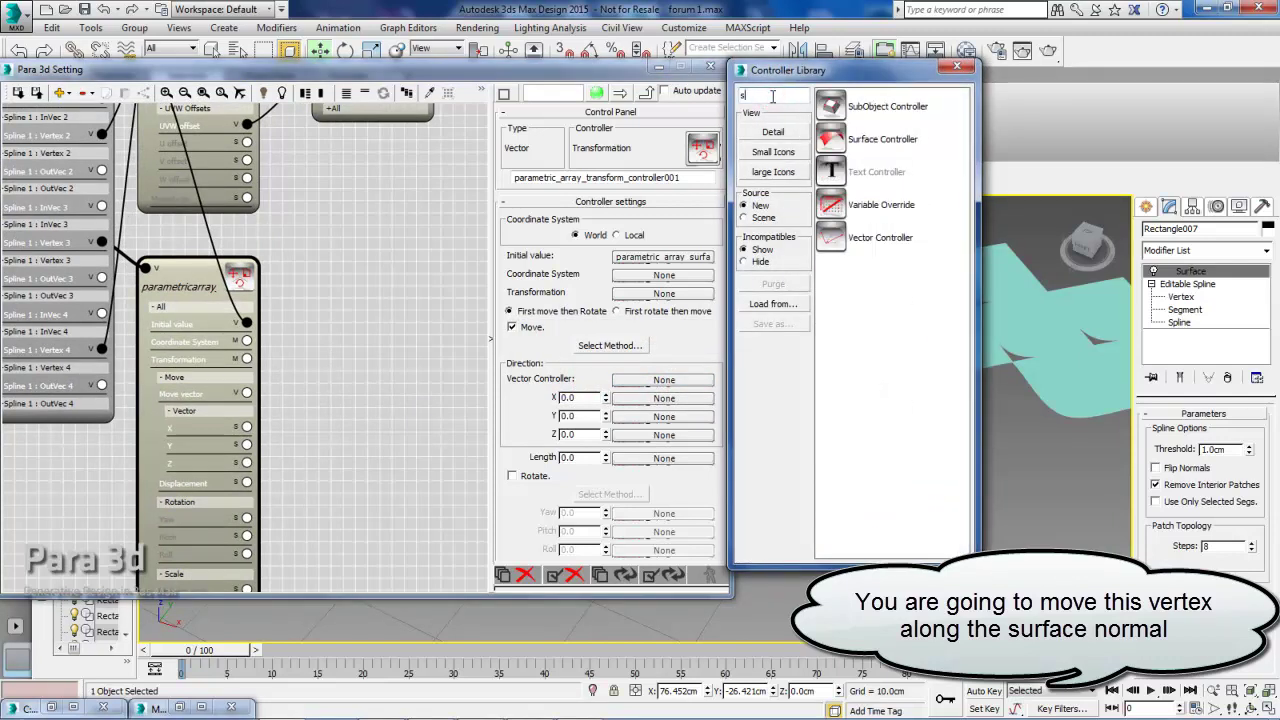
drag(828, 143, 656, 378)
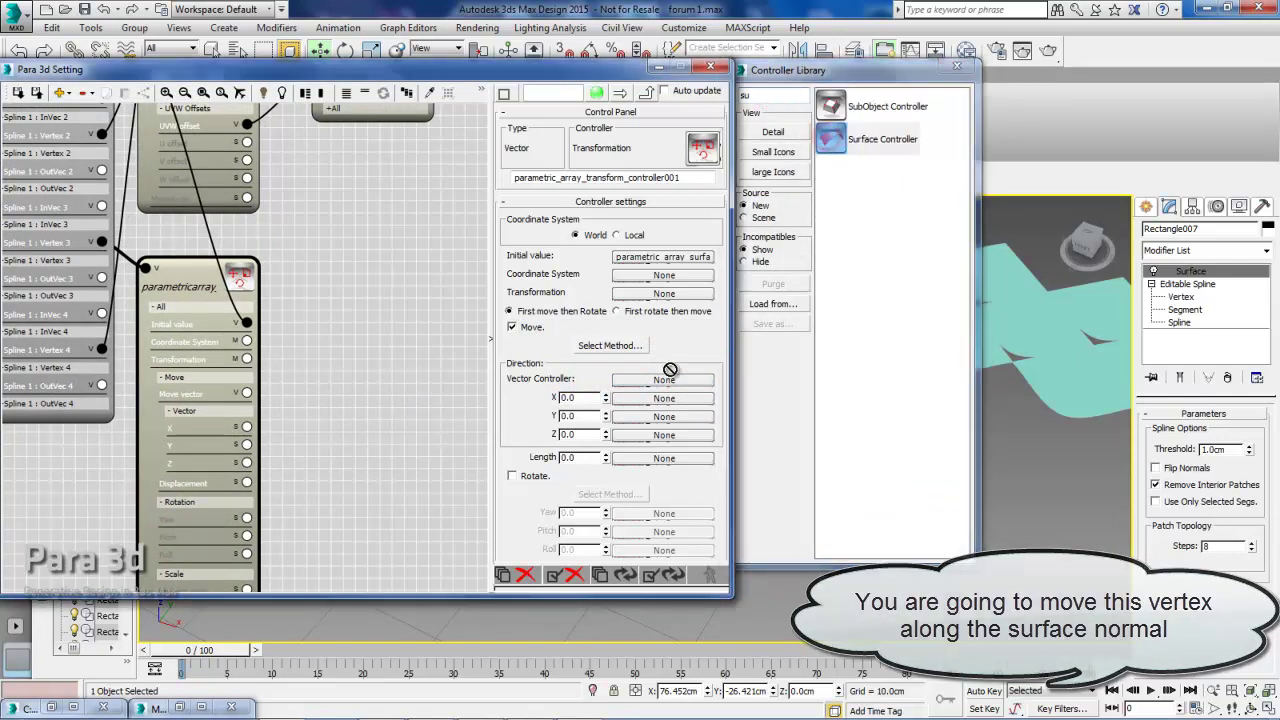
click(957, 66)
click(575, 236)
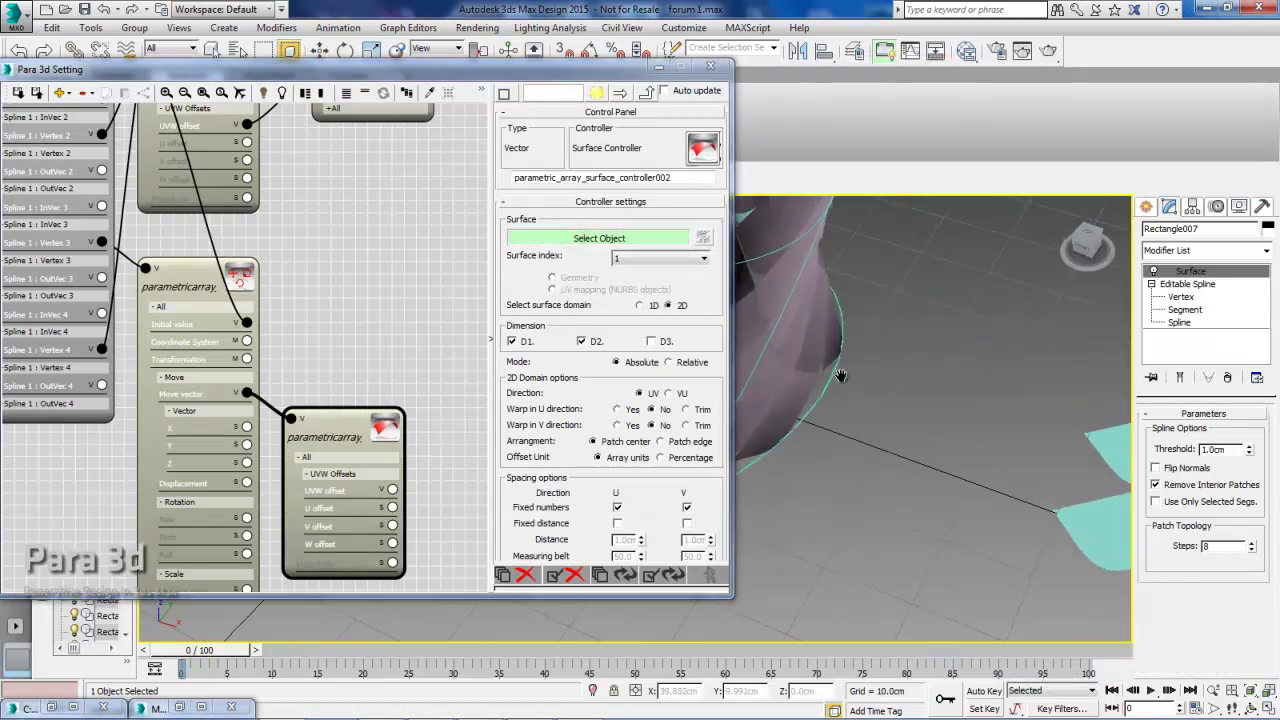
alt+middle_drag(773, 266, 881, 404)
scroll(895, 460, down, 5)
scroll(826, 287, up, 4)
click(826, 290)
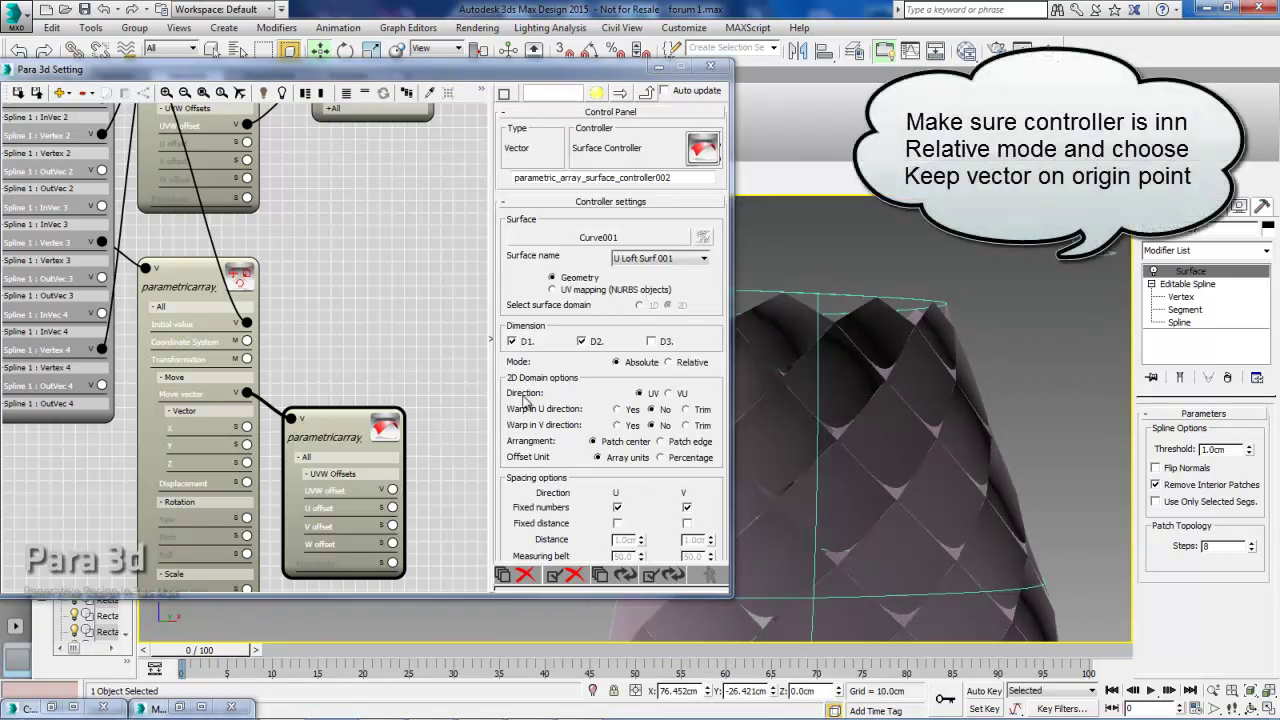
Step: Set that surface controller's W offset to 1.0 in Relative mode and return to the transform node
drag(517, 506, 520, 226)
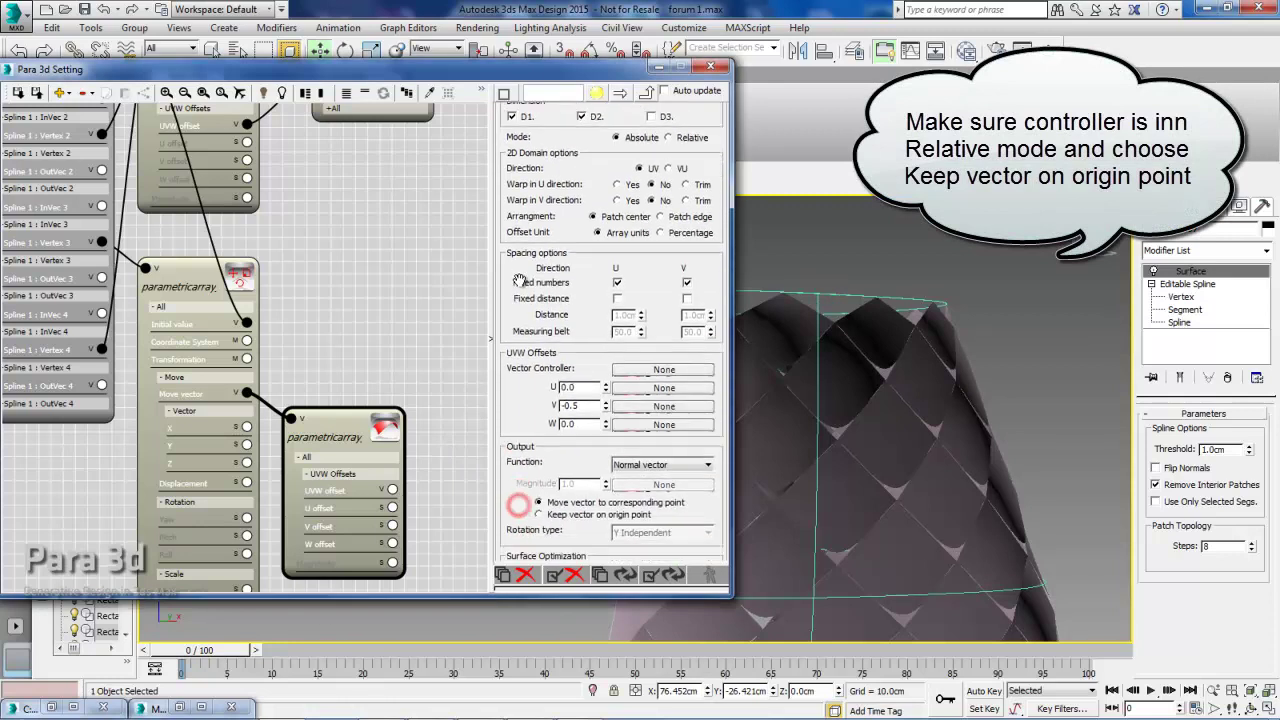
drag(523, 364, 523, 275)
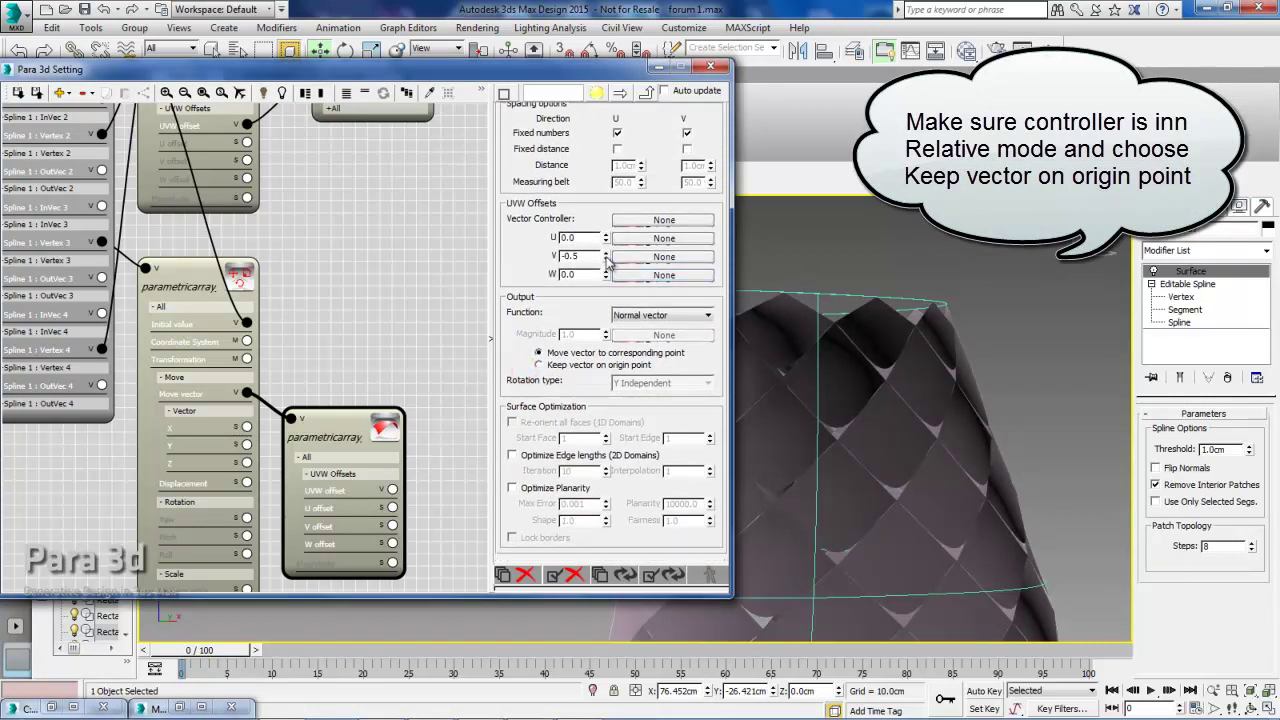
double_click(588, 275)
text(1)
click(524, 289)
scroll(525, 262, up, 2)
scroll(580, 266, up, 1)
scroll(630, 270, up, 1)
scroll(686, 274, up, 1)
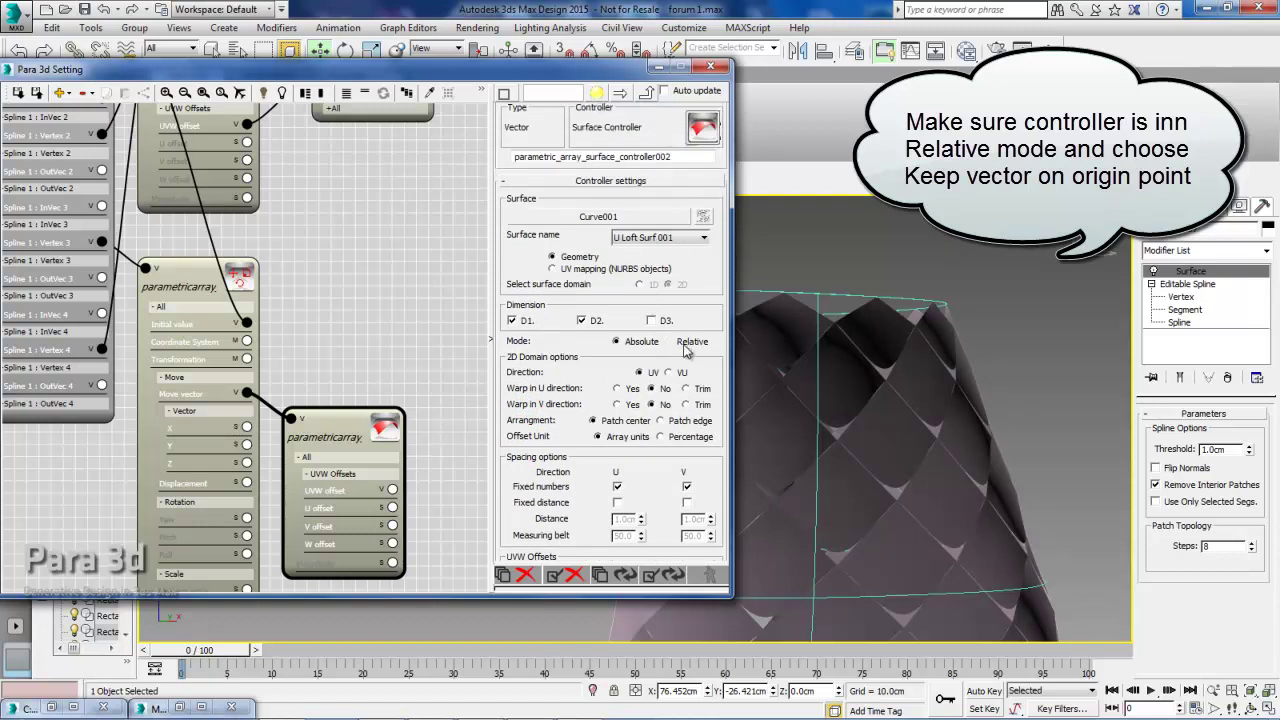
click(343, 455)
click(182, 287)
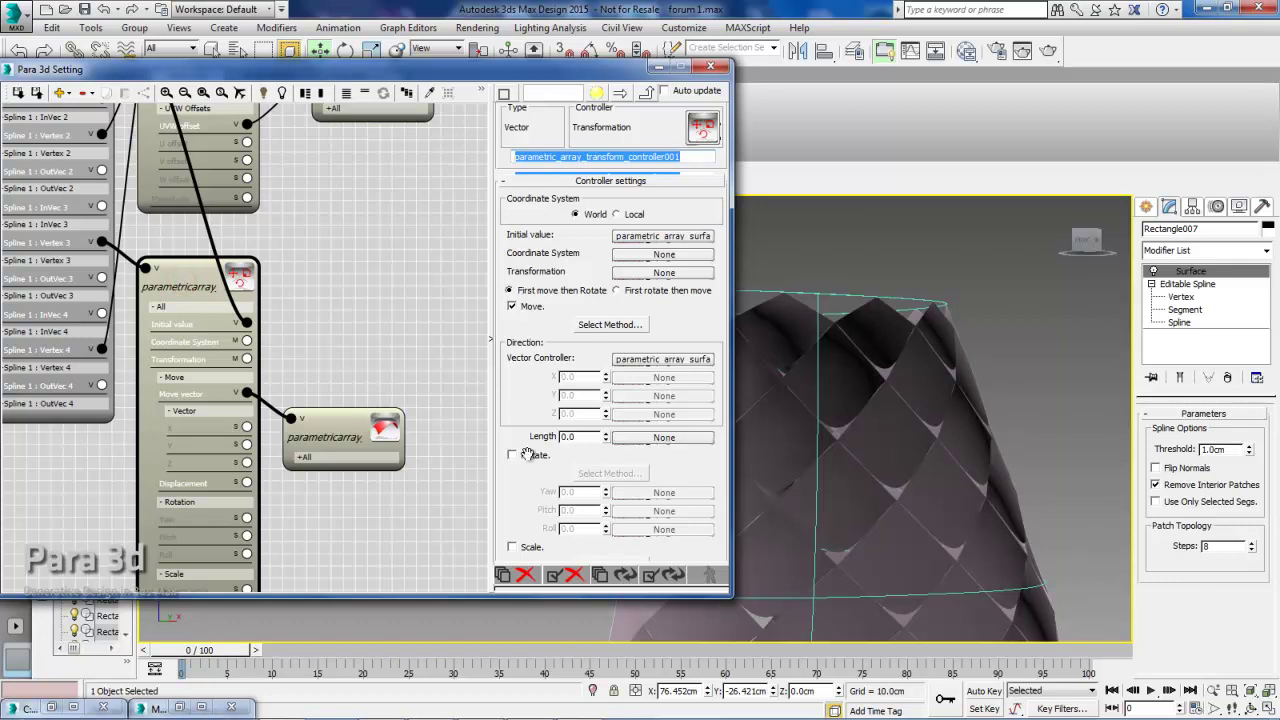
Step: Enter -5.0 as the move length and orbit around the tower to check the flared scales
click(586, 436)
text(1)
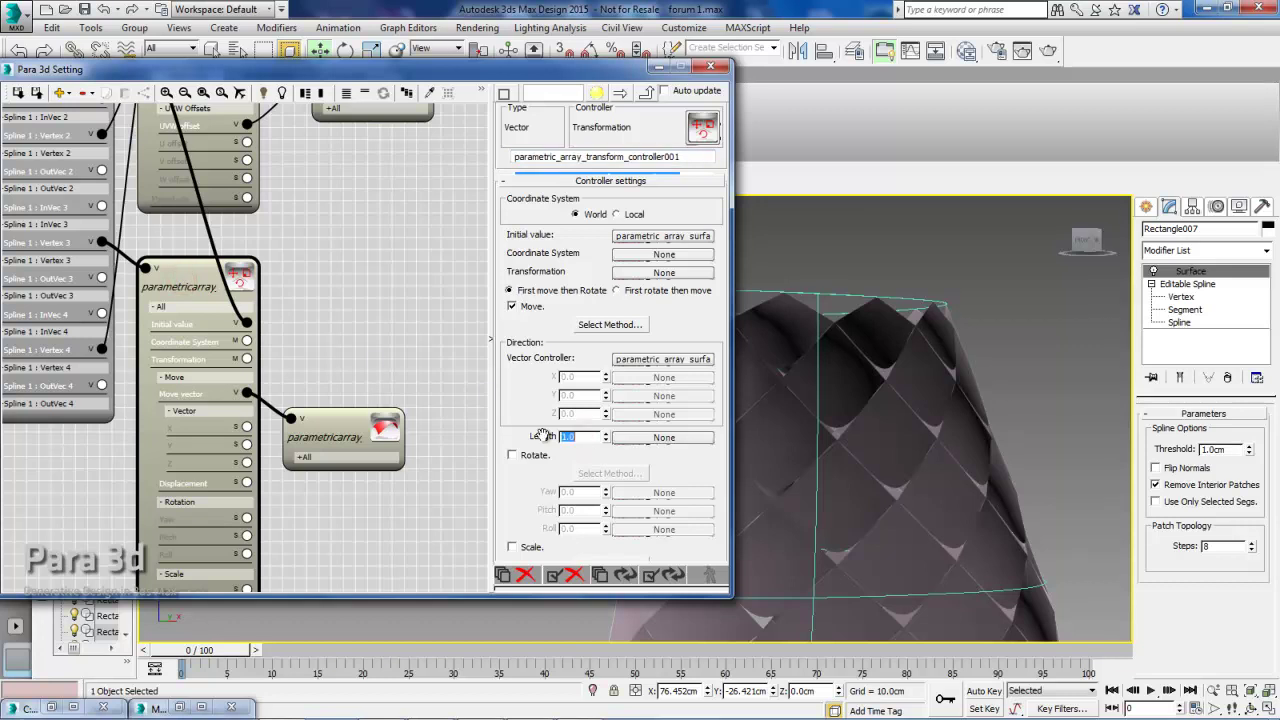
alt+middle_drag(757, 478, 866, 421)
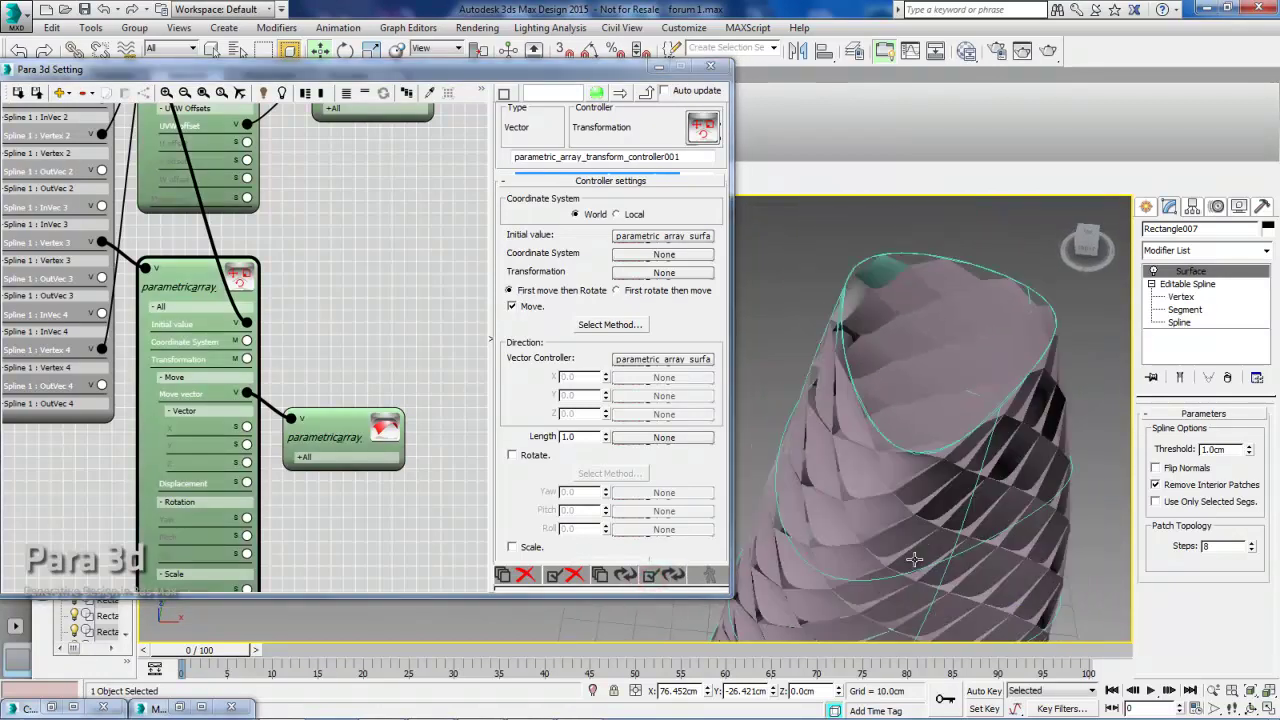
double_click(578, 435)
text(-5)
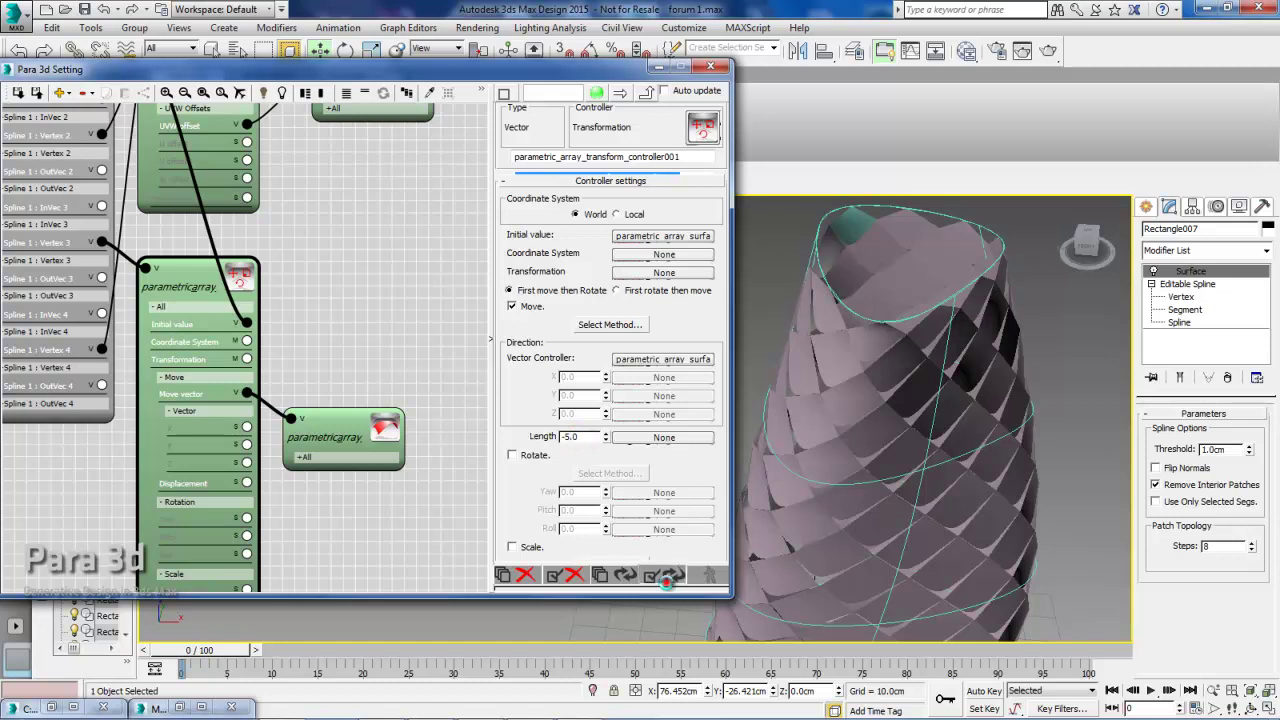
key(Return)
scroll(859, 409, up, 5)
alt+middle_drag(859, 409, 981, 438)
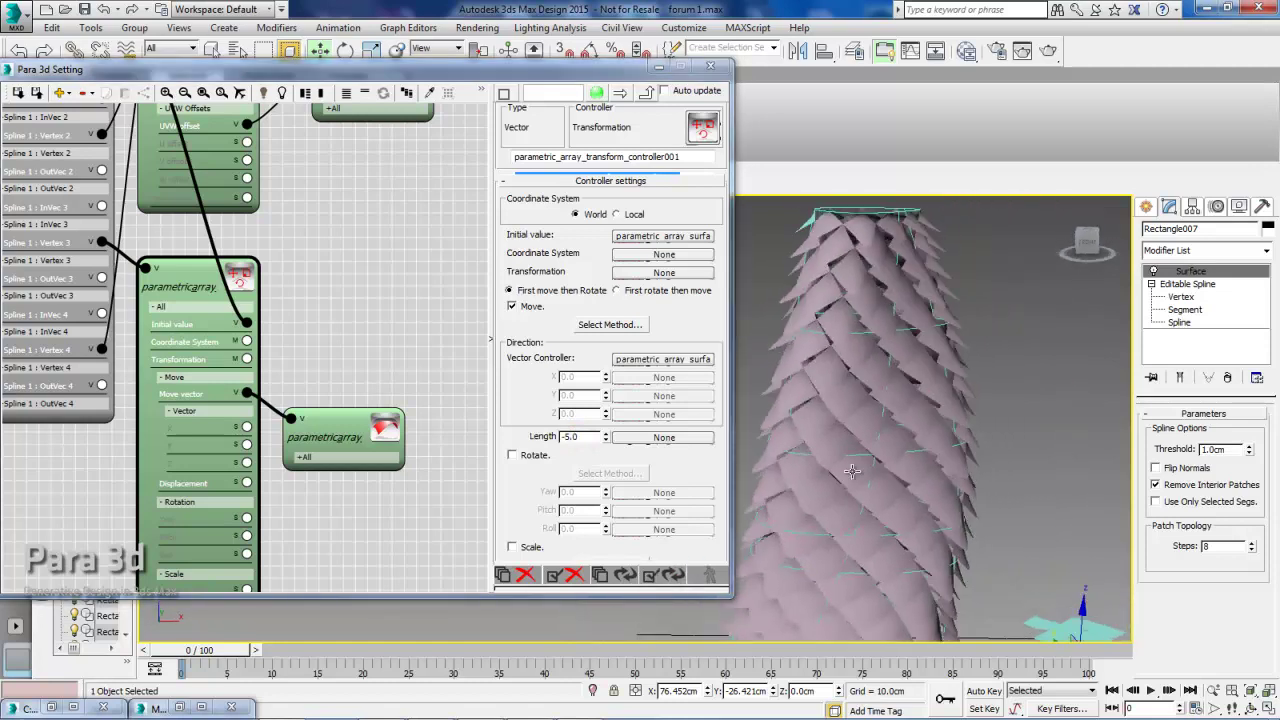
scroll(981, 438, up, 4)
scroll(981, 438, down, 3)
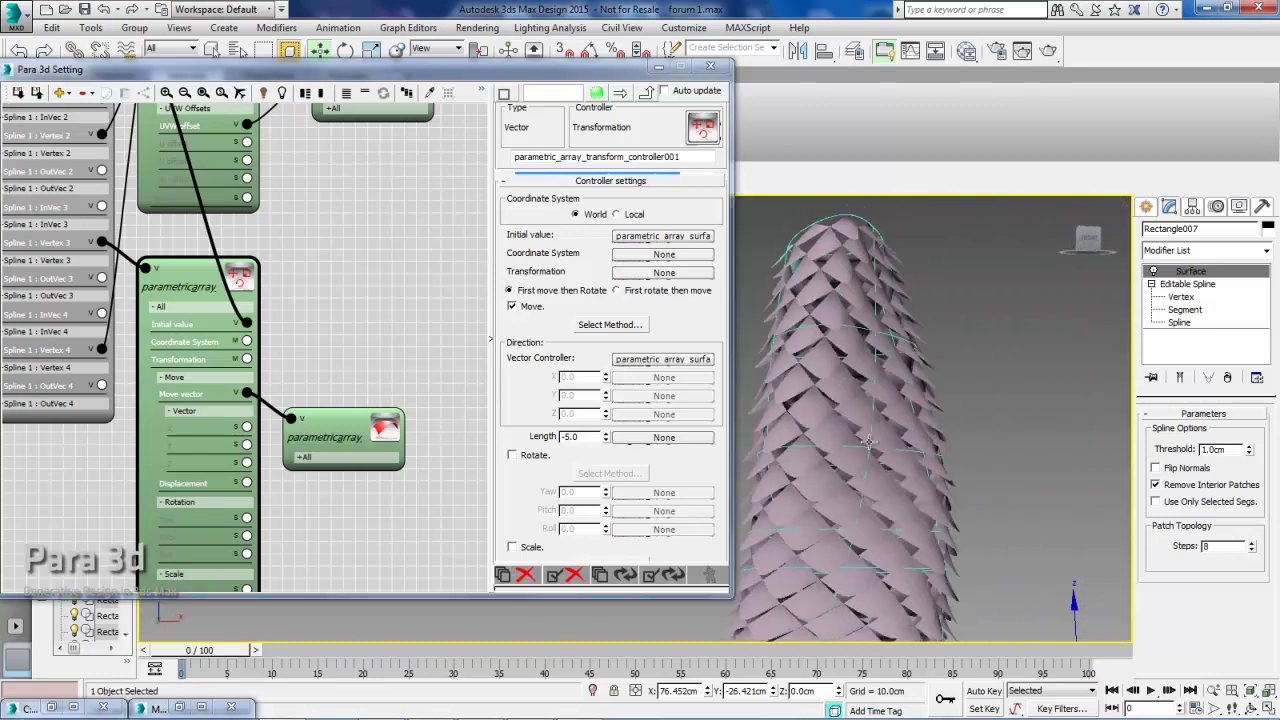
mouse_move(981, 438)
alt+middle_down()
mouse_move(863, 511)
mouse_move(668, 462)
alt+middle_up()
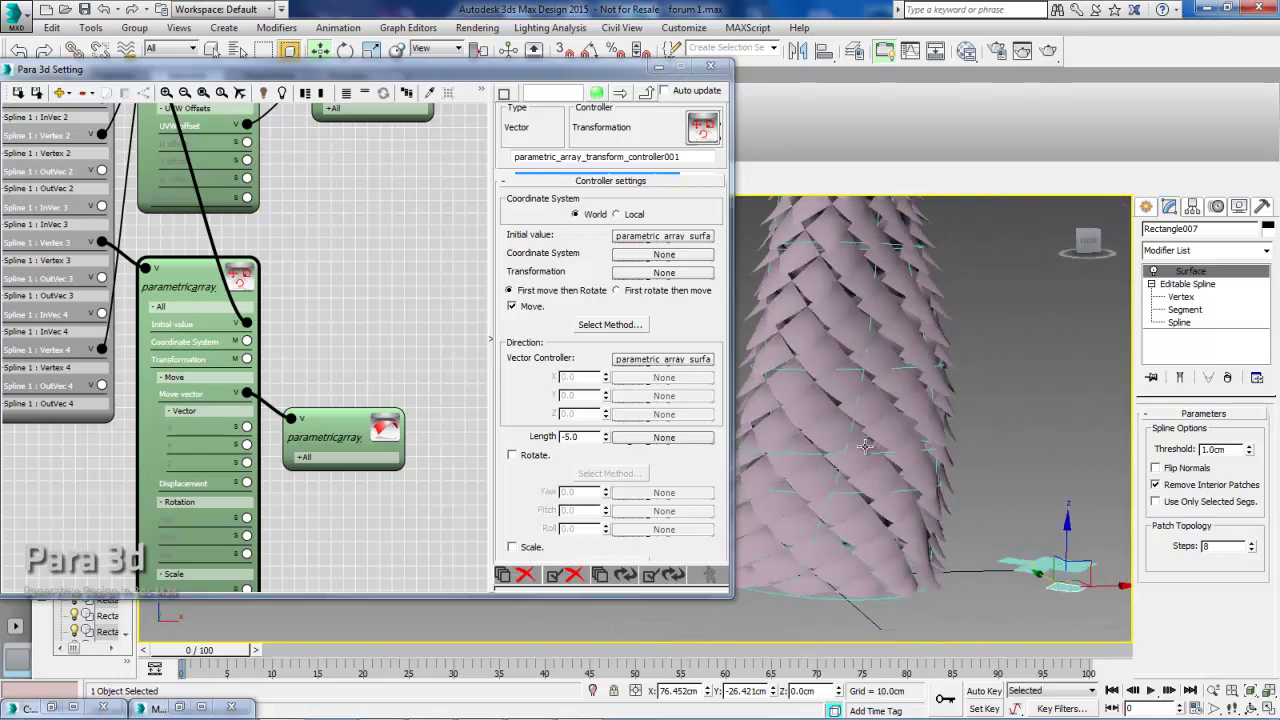
drag(536, 423, 535, 439)
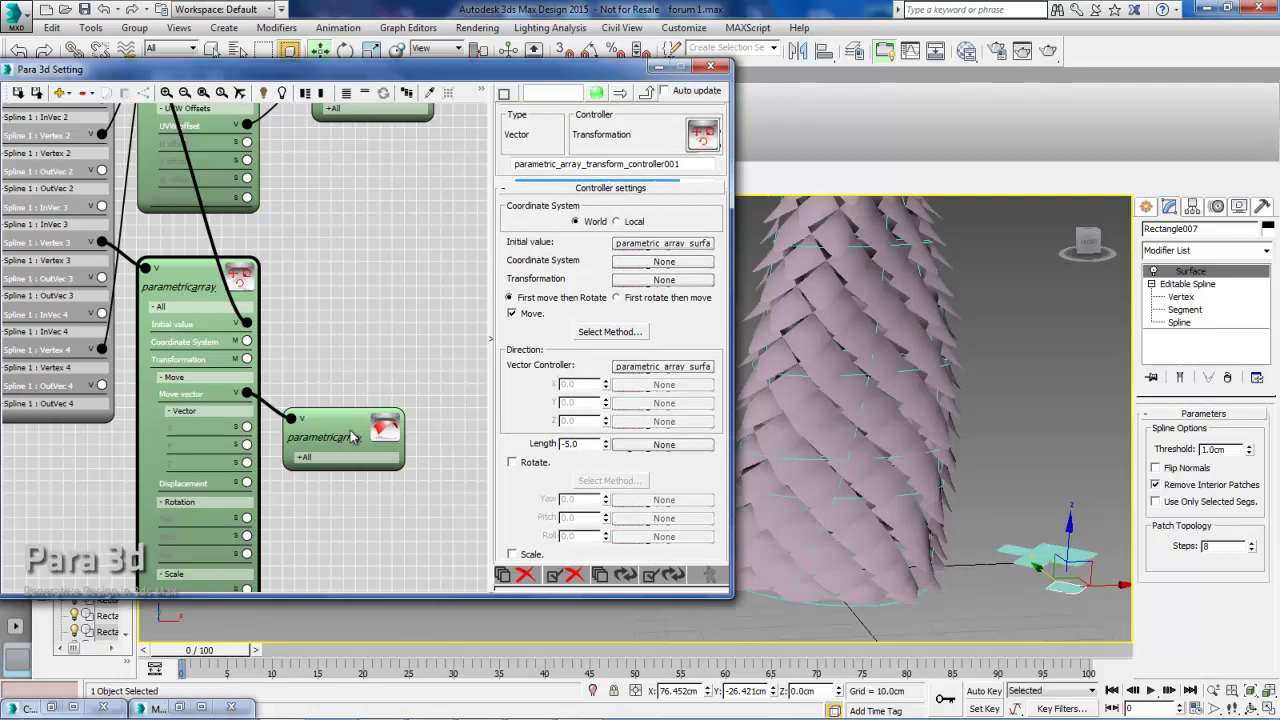
click(979, 413)
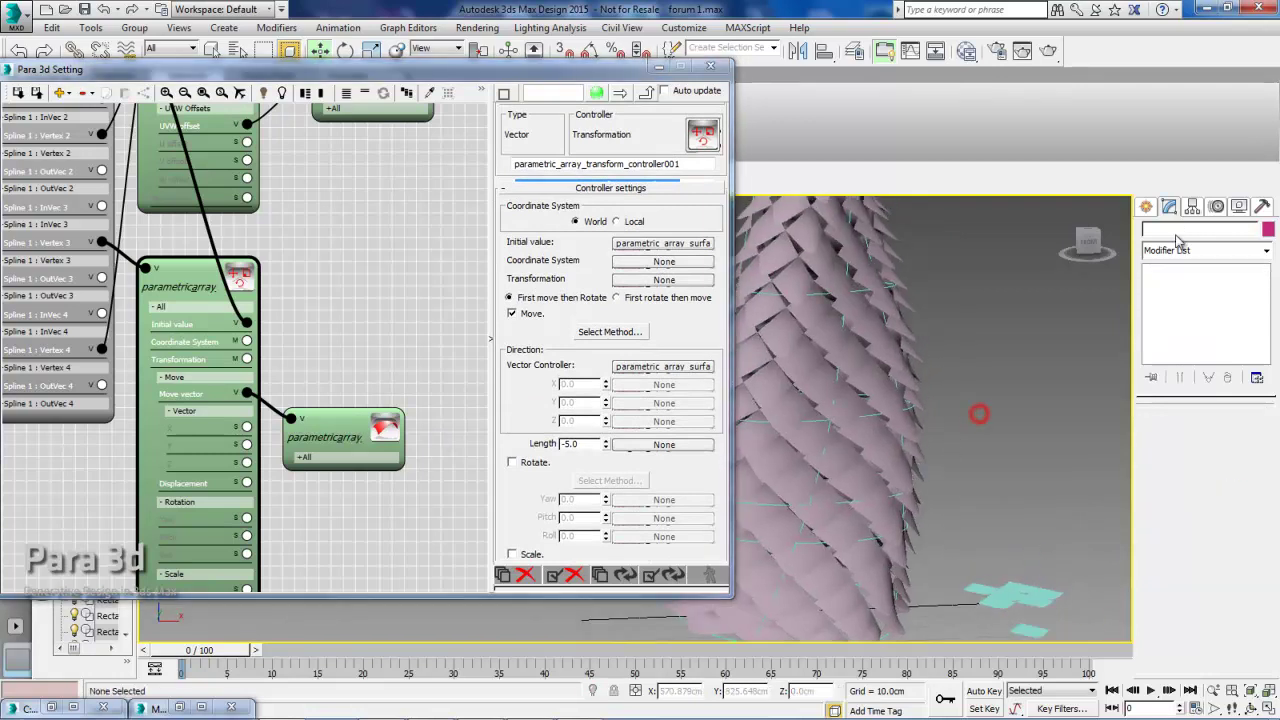
Step: Create a Point helper and move it up beside the tower
click(1147, 208)
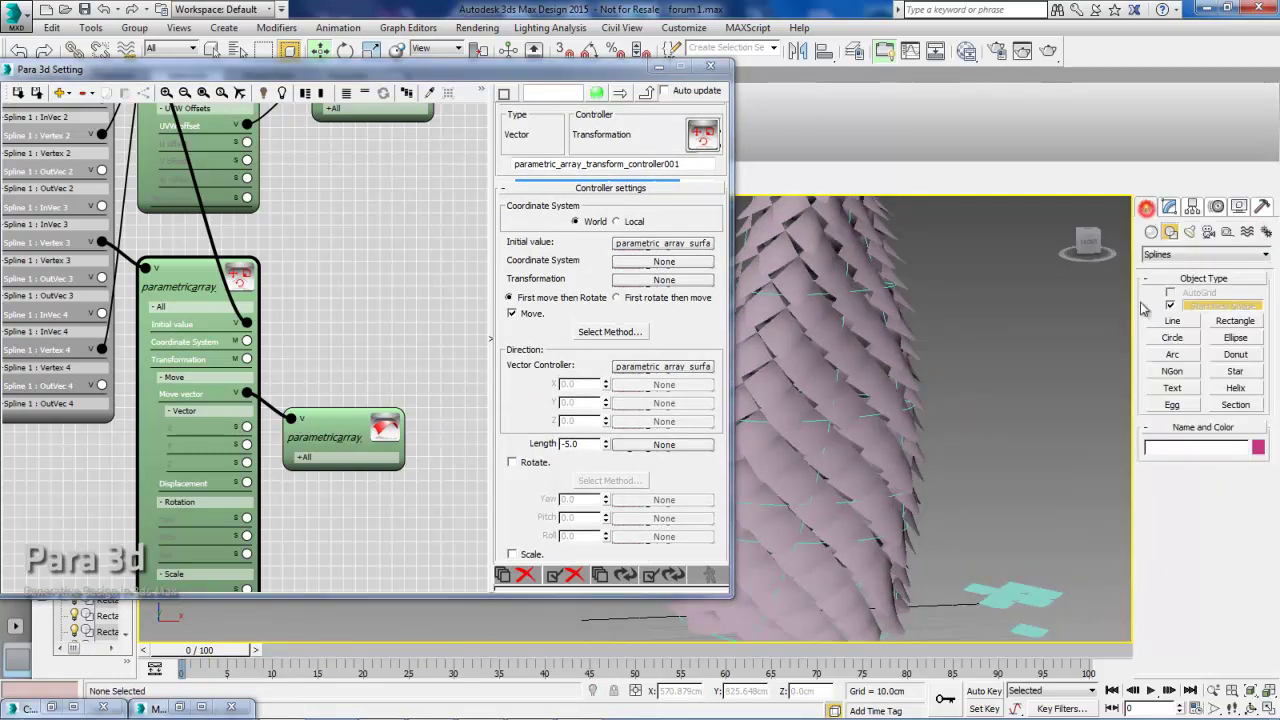
click(1228, 231)
click(1172, 358)
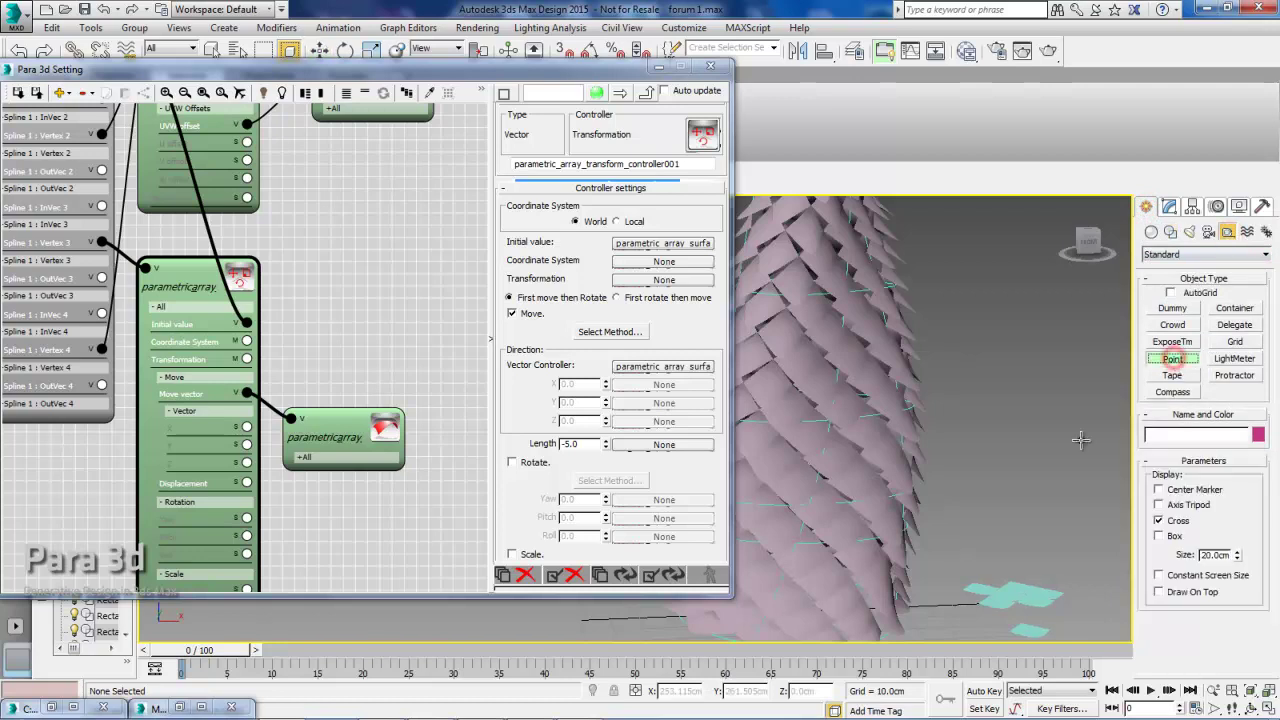
click(958, 420)
key(w)
mouse_move(940, 425)
mouse_down()
mouse_move(985, 511)
mouse_move(785, 582)
mouse_up()
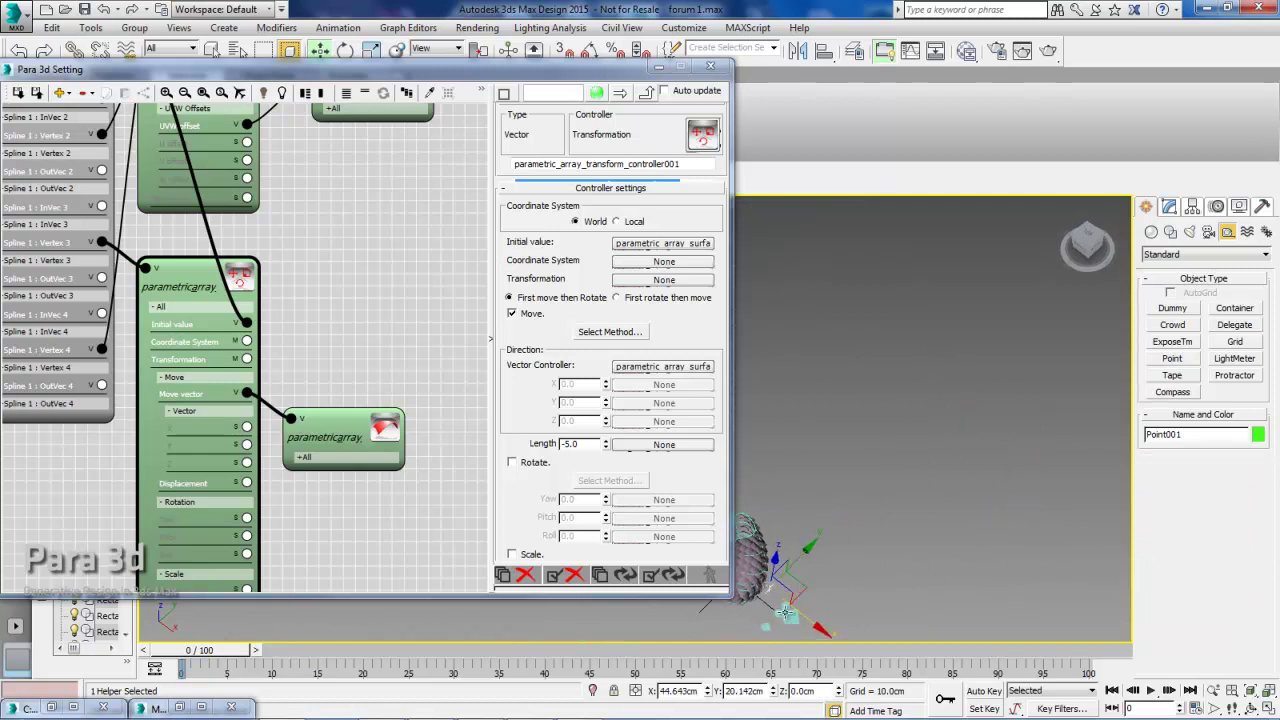
middle_drag(831, 538, 887, 498)
Step: Fine-tune Point001's position beside the tower and bring up controller choices for the move length
scroll(887, 498, up, 3)
drag(888, 505, 910, 460)
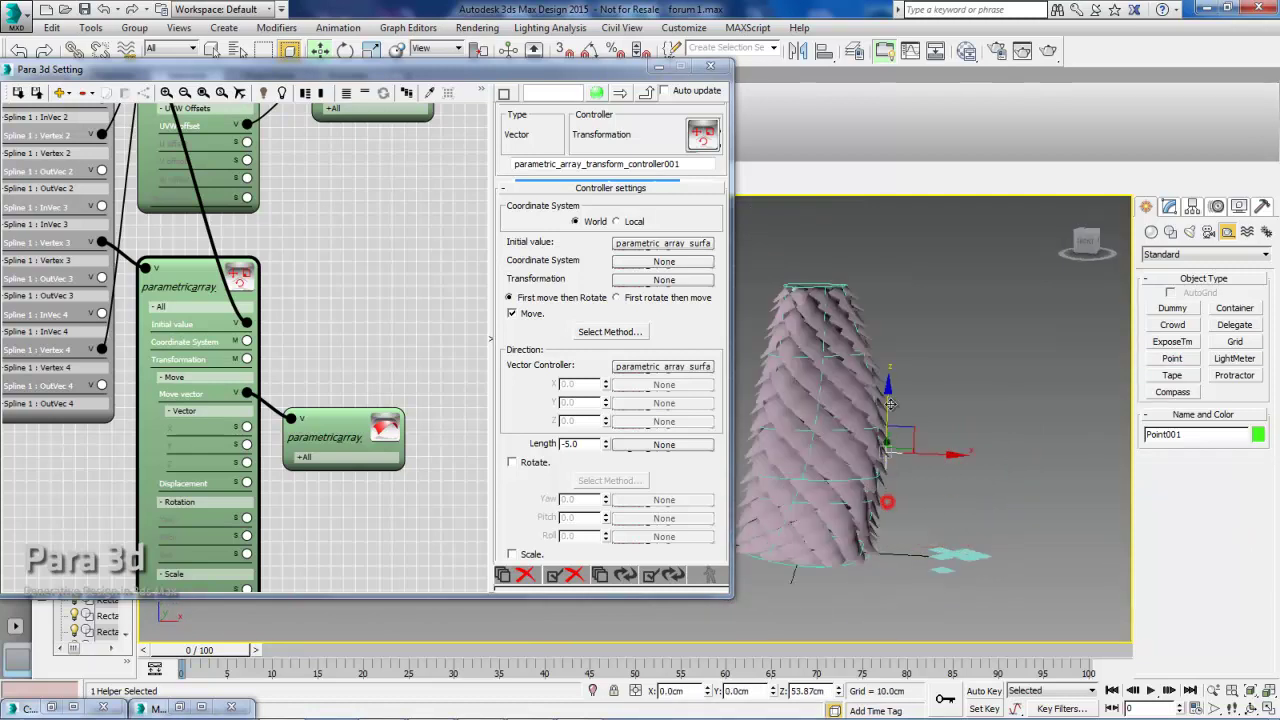
alt+middle_drag(910, 460, 886, 480)
scroll(886, 480, up, 4)
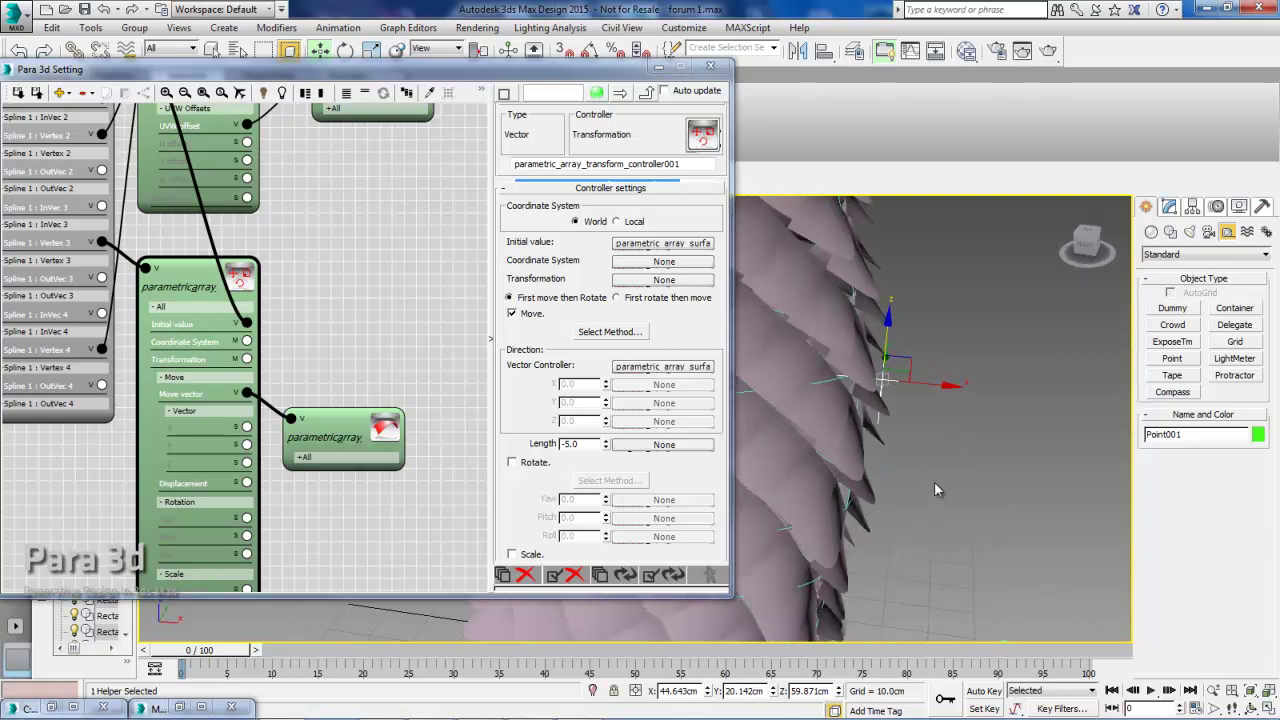
scroll(870, 512, down, 4)
drag(941, 446, 945, 450)
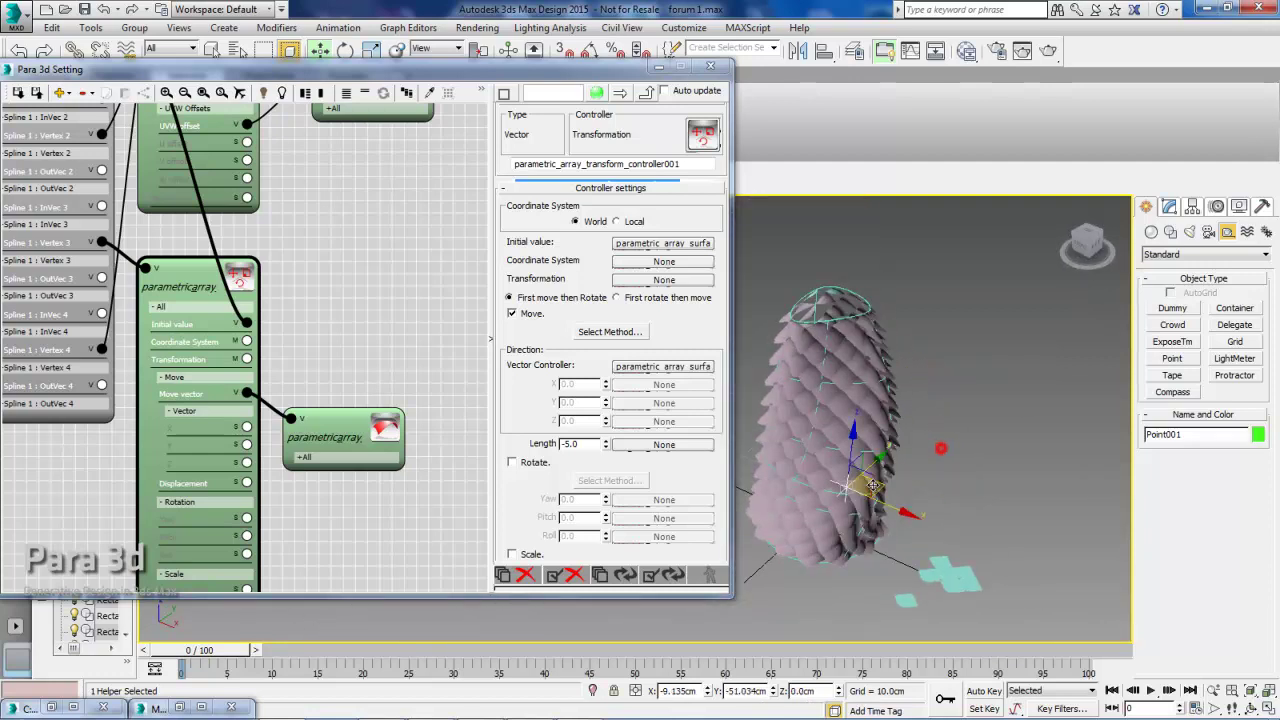
alt+middle_drag(945, 450, 874, 524)
scroll(874, 524, up, 3)
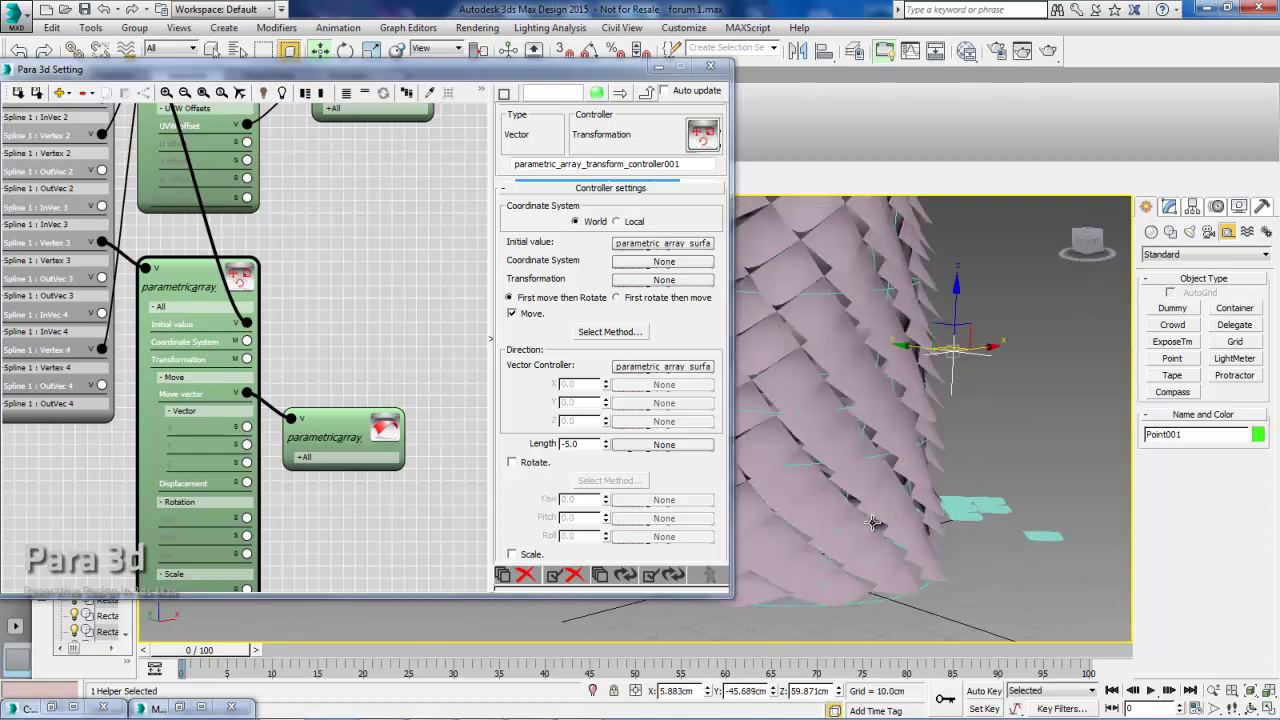
middle_drag(851, 445, 871, 469)
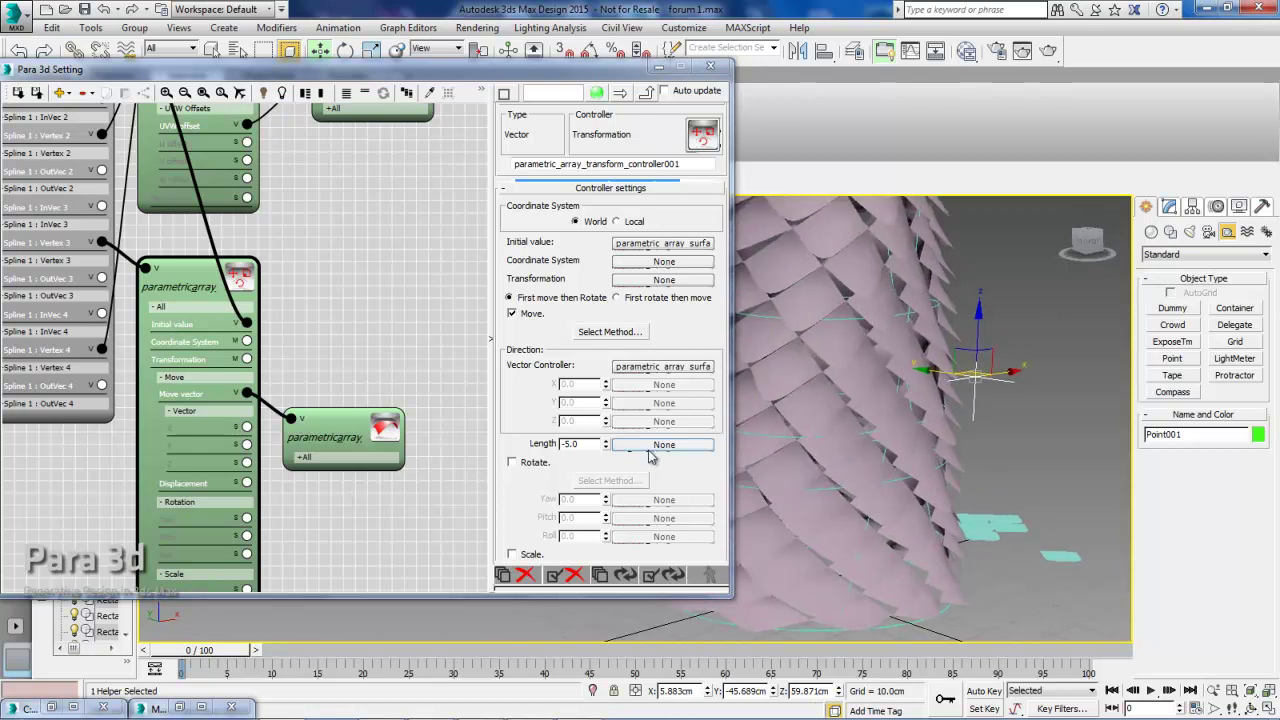
click(649, 447)
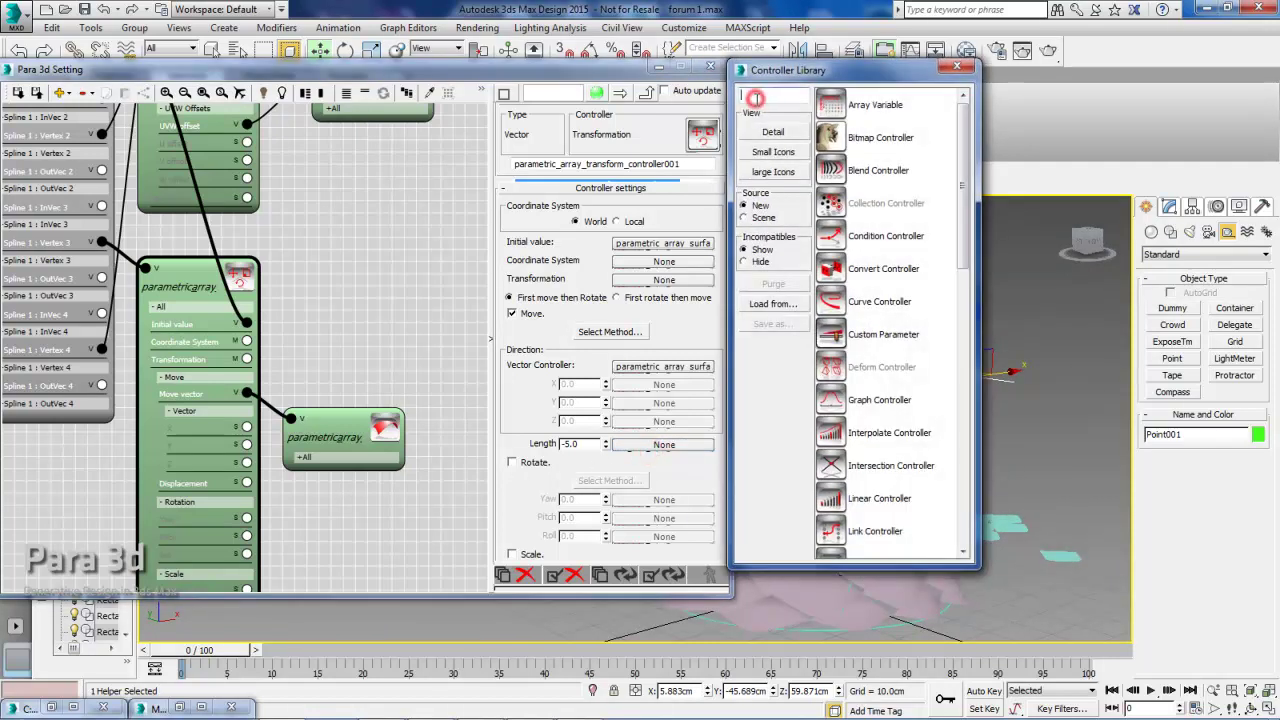
Step: Drive the move length with a Magnet Controller that uses Point001 as its magnet
text(magn)
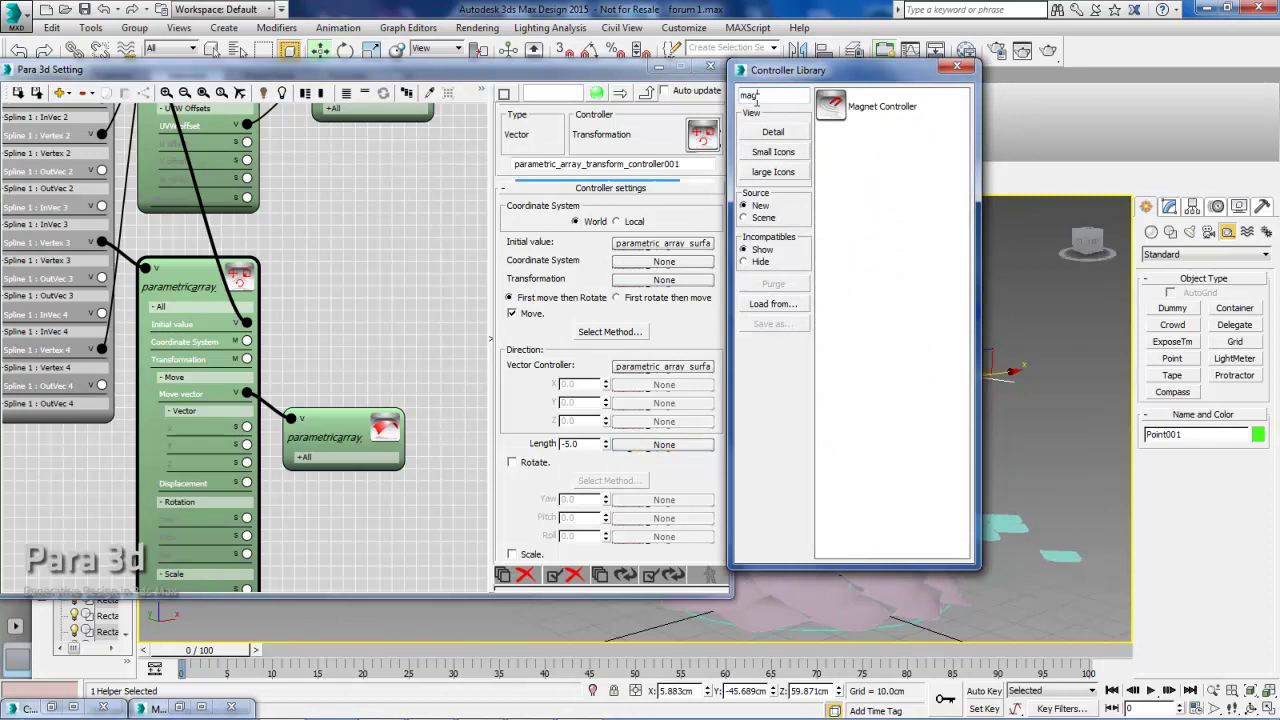
drag(828, 104, 647, 449)
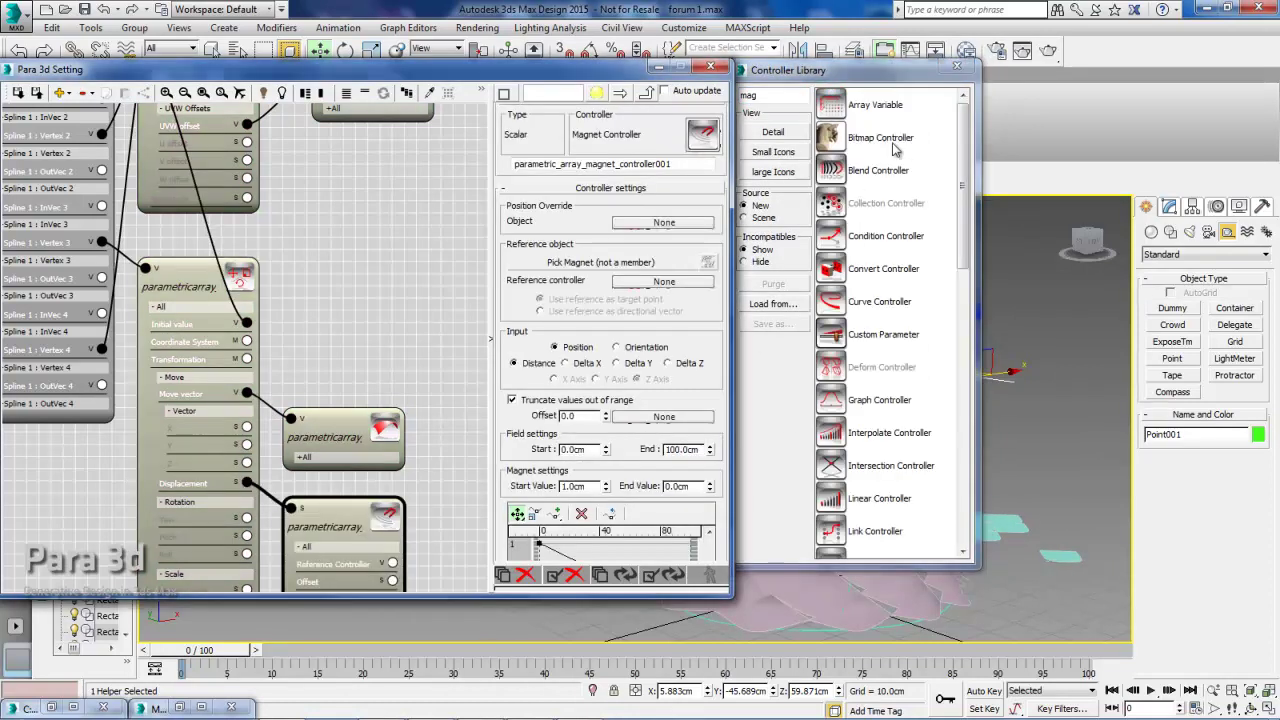
click(956, 70)
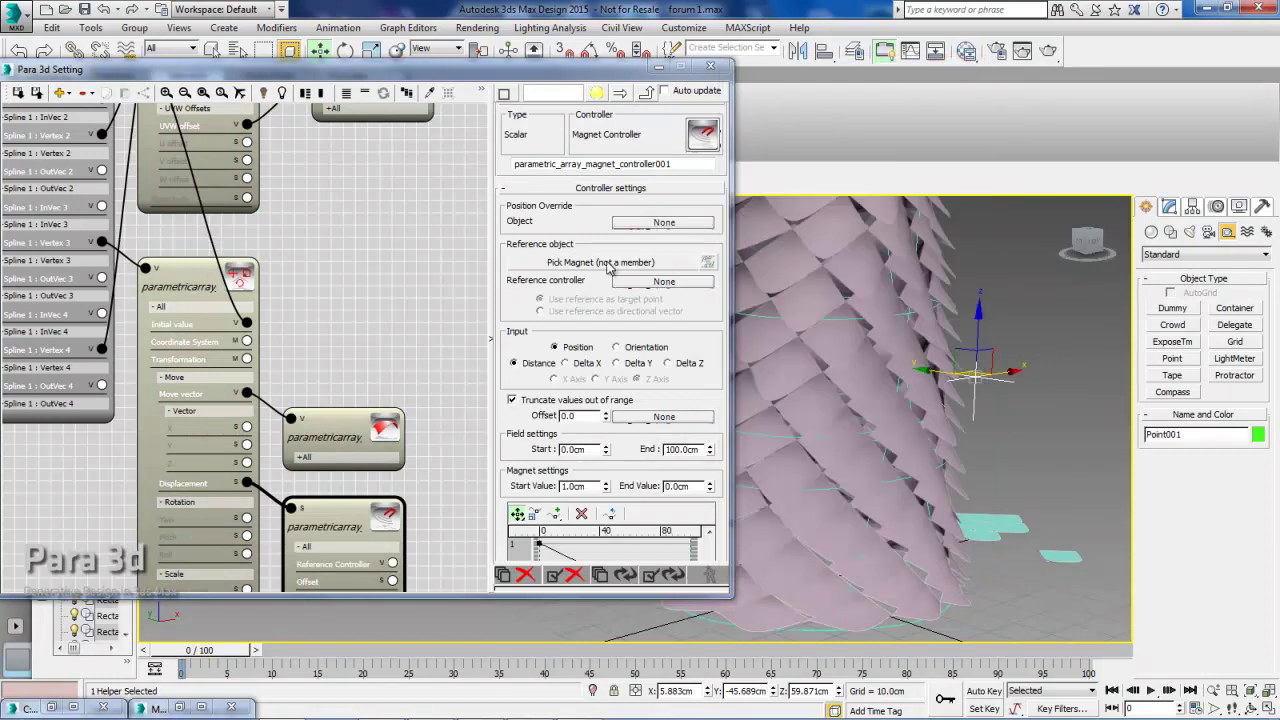
click(608, 262)
click(1003, 379)
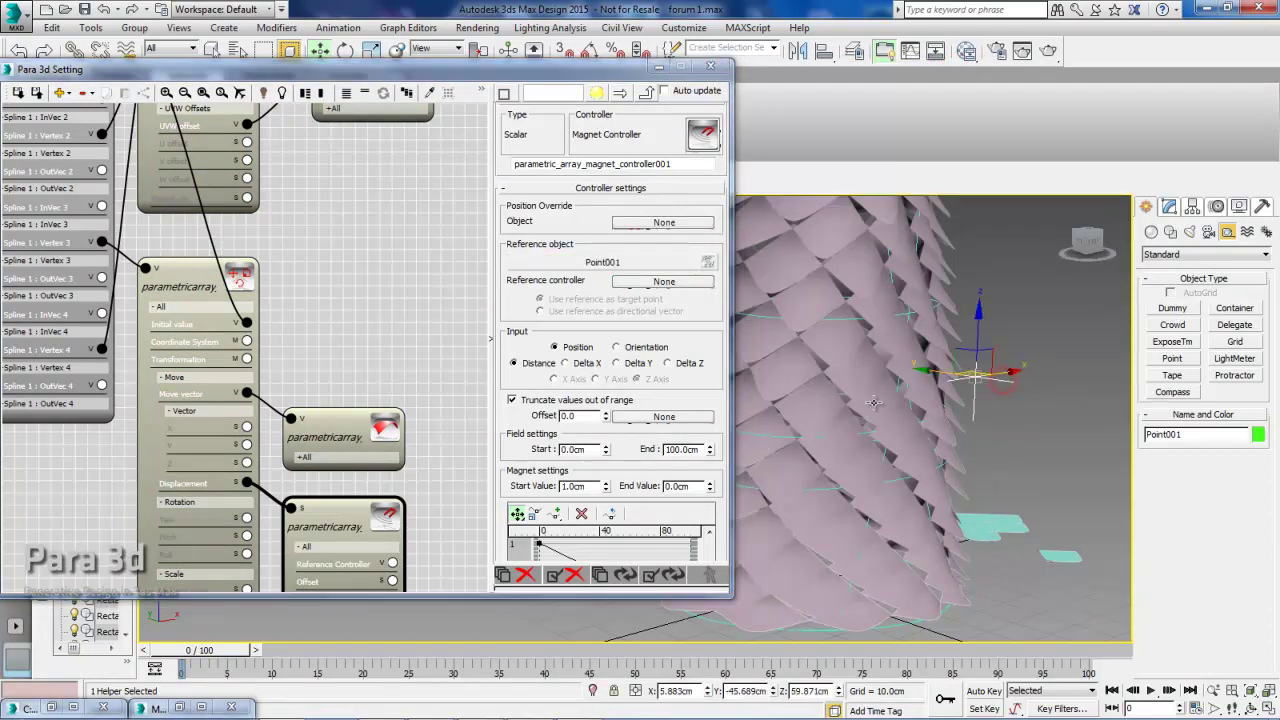
Step: Set the magnet start value to -5.0cm, fit the falloff curve, and apply it
drag(510, 475, 536, 355)
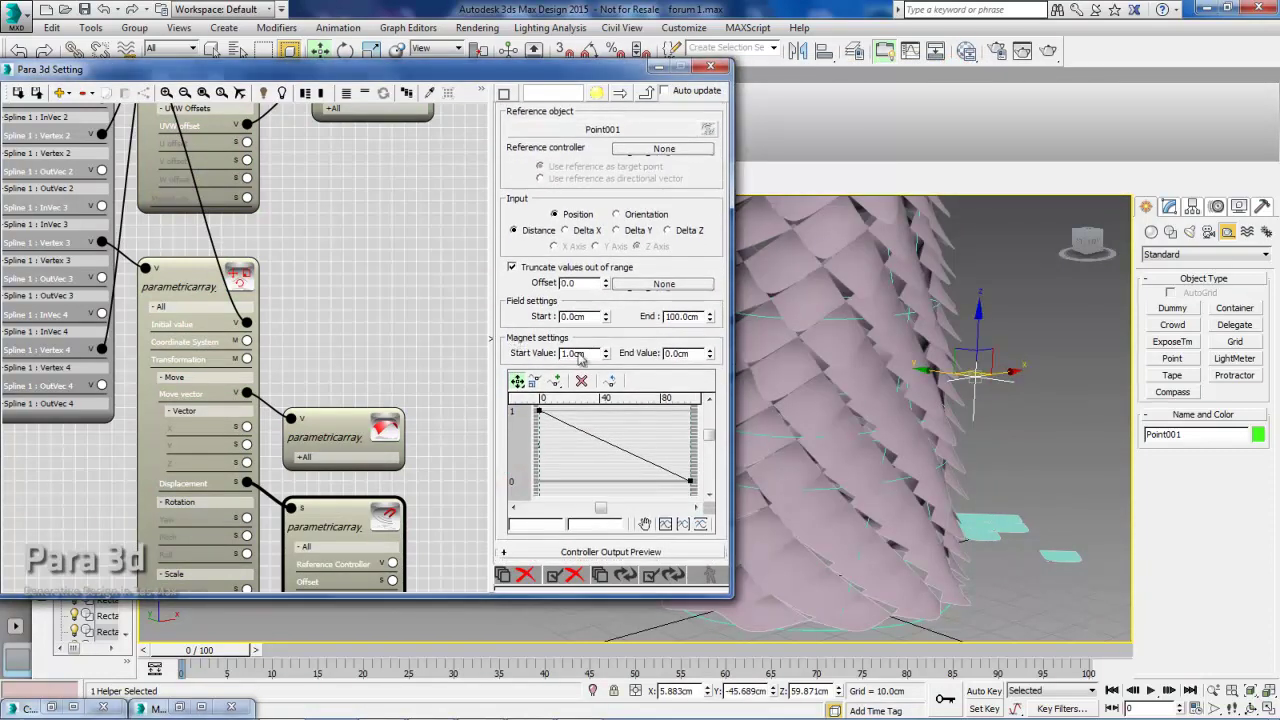
key(Return)
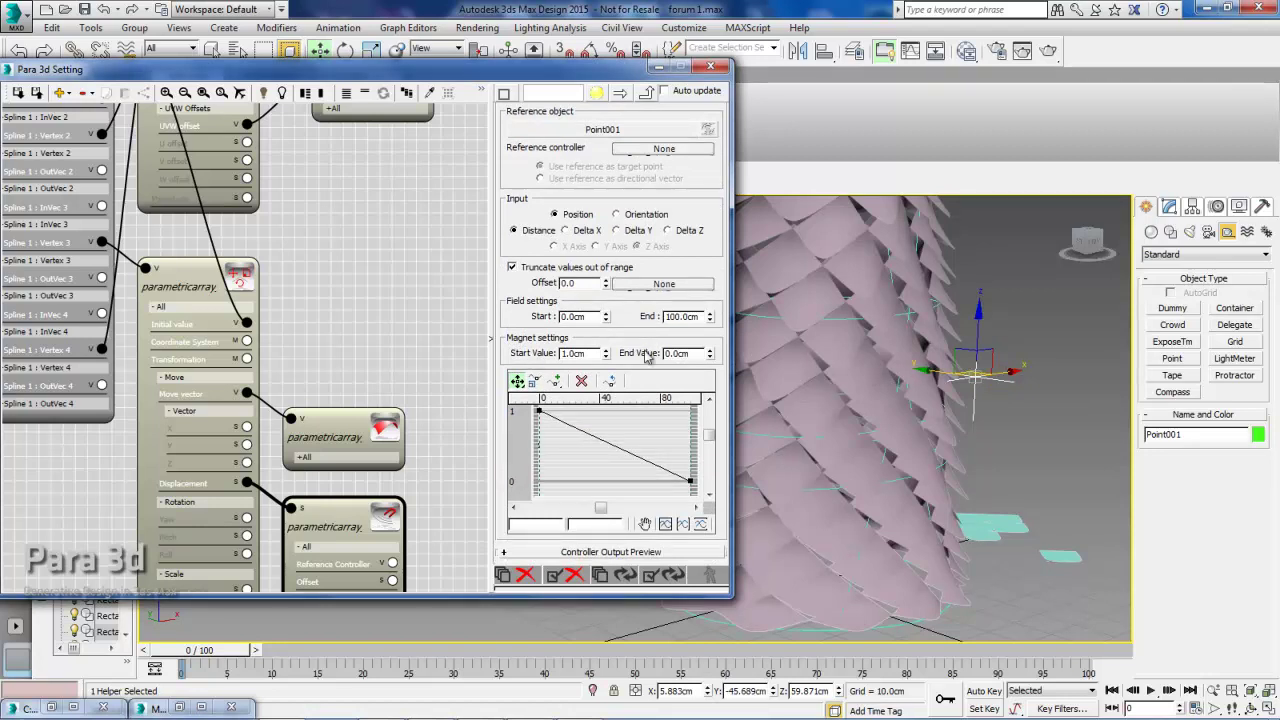
text(5)
key(Return)
click(665, 524)
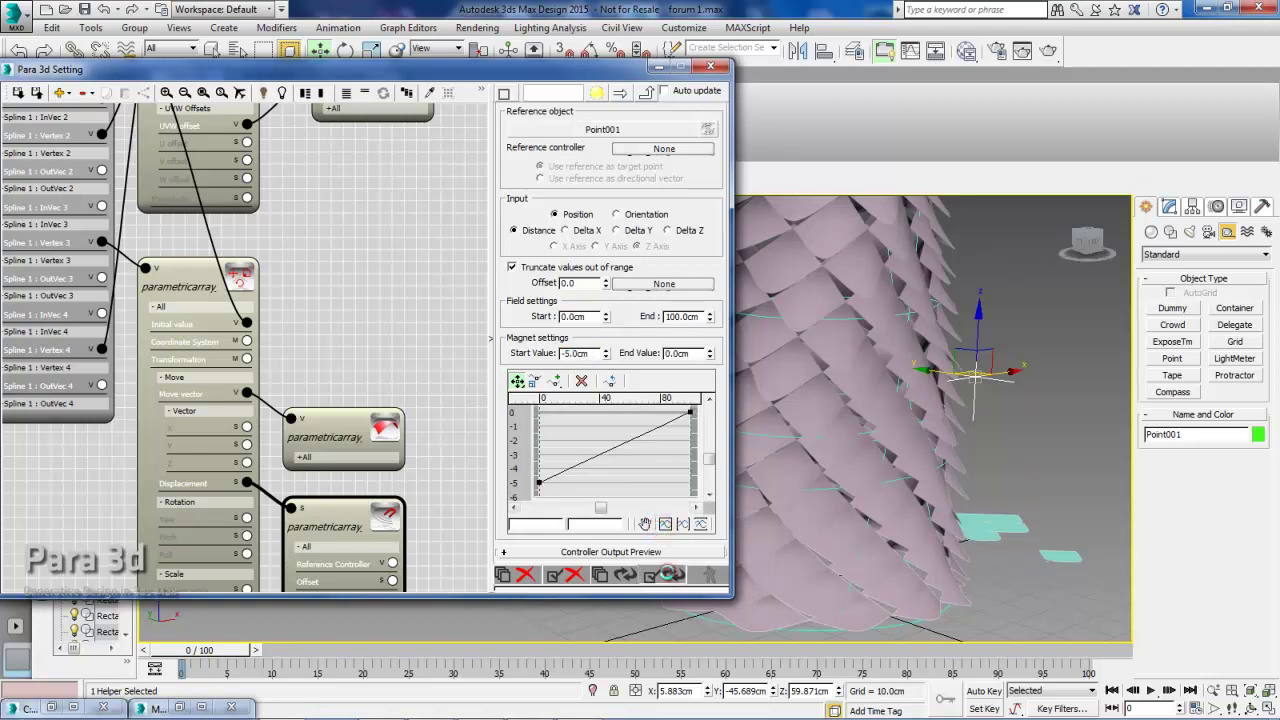
click(671, 575)
scroll(912, 430, down, 3)
Step: Extend the magnet field end to 200.0cm and update the panels
scroll(930, 450, down, 2)
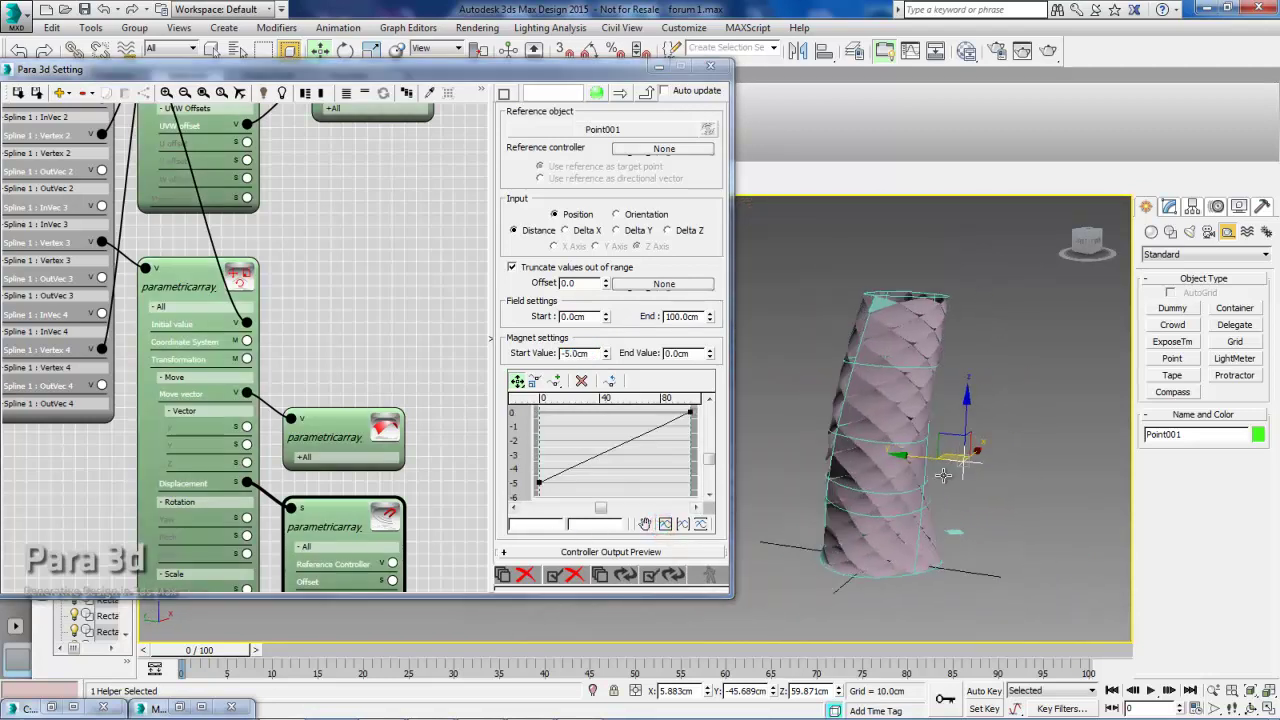
scroll(960, 485, up, 6)
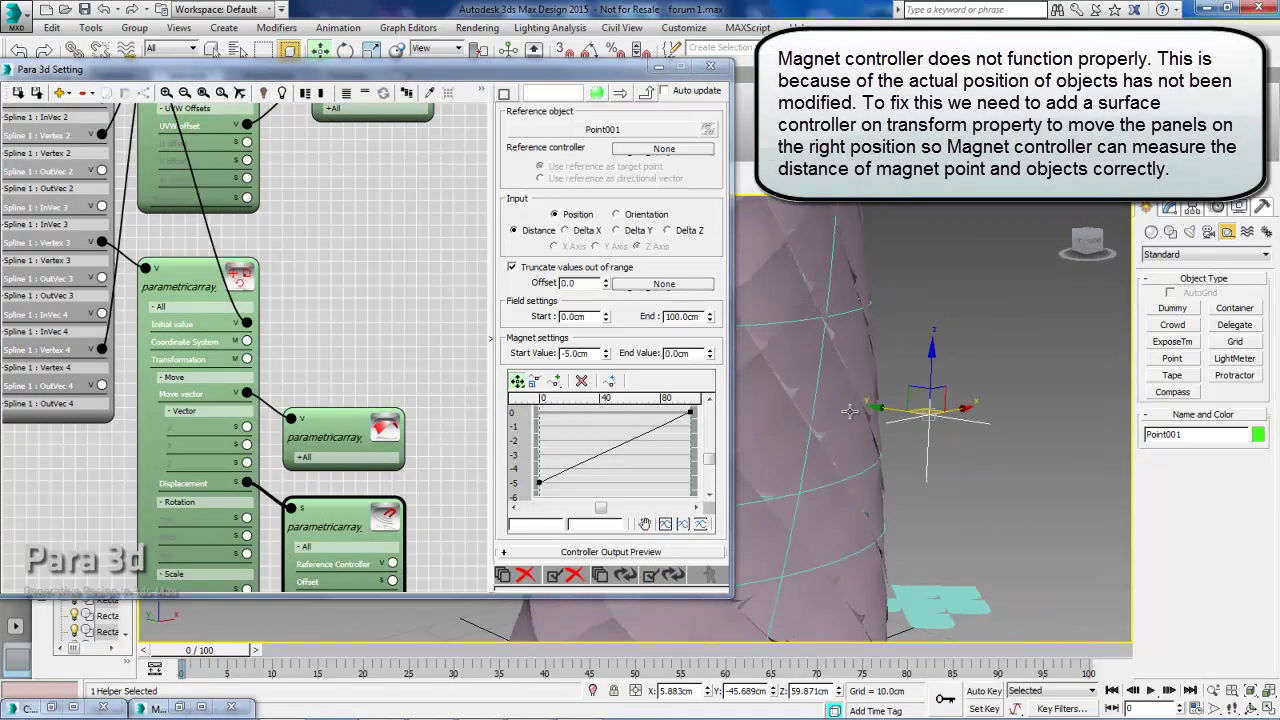
click(1170, 208)
alt+middle_drag(990, 438, 980, 486)
double_click(679, 316)
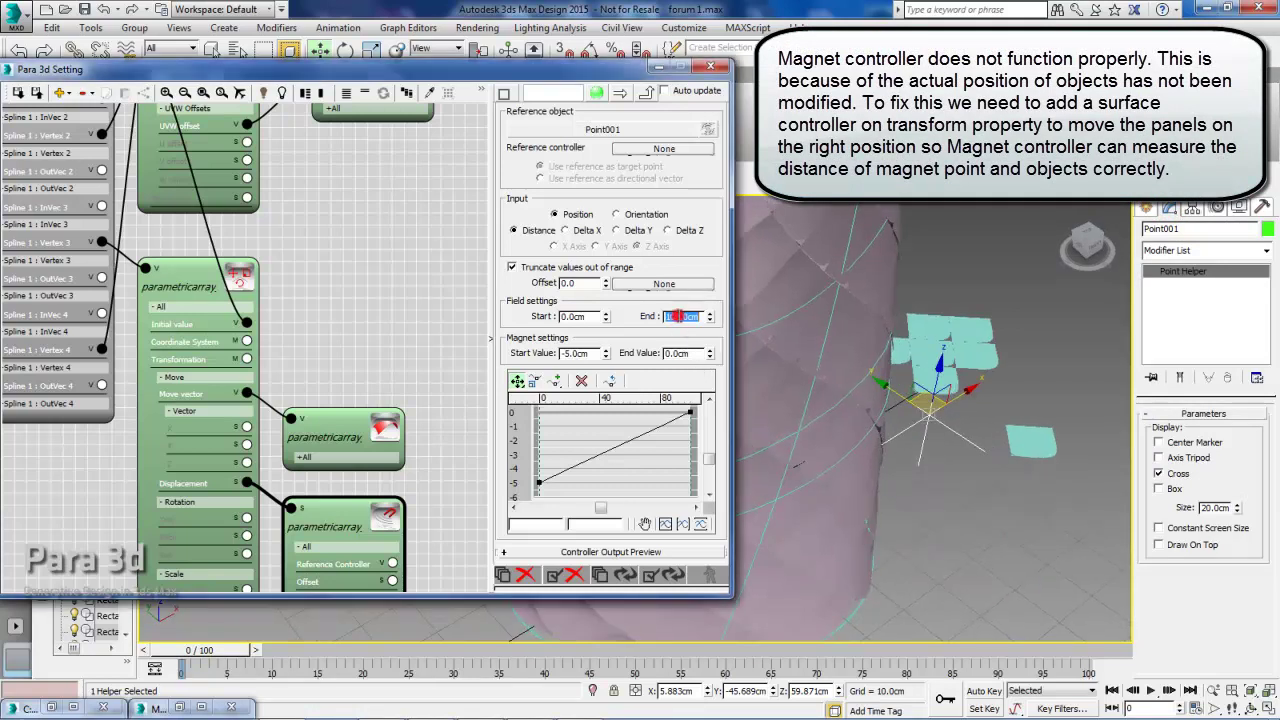
text(20)
key(Return)
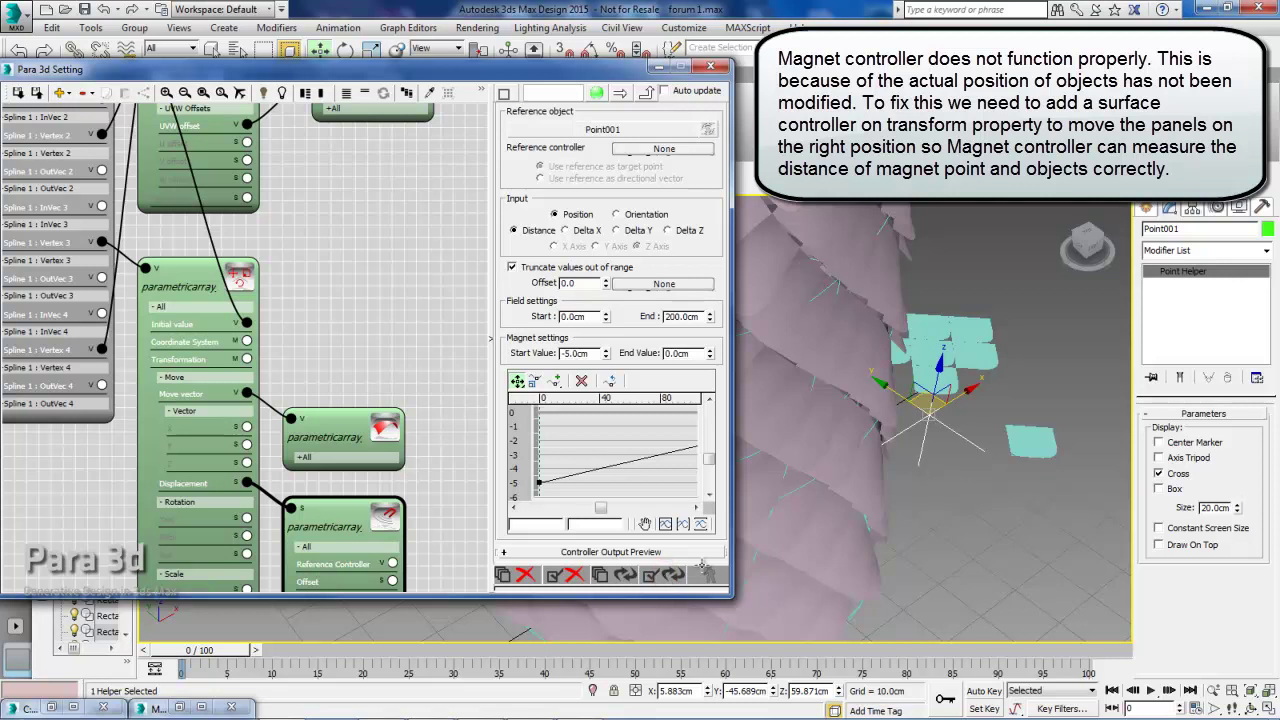
click(659, 578)
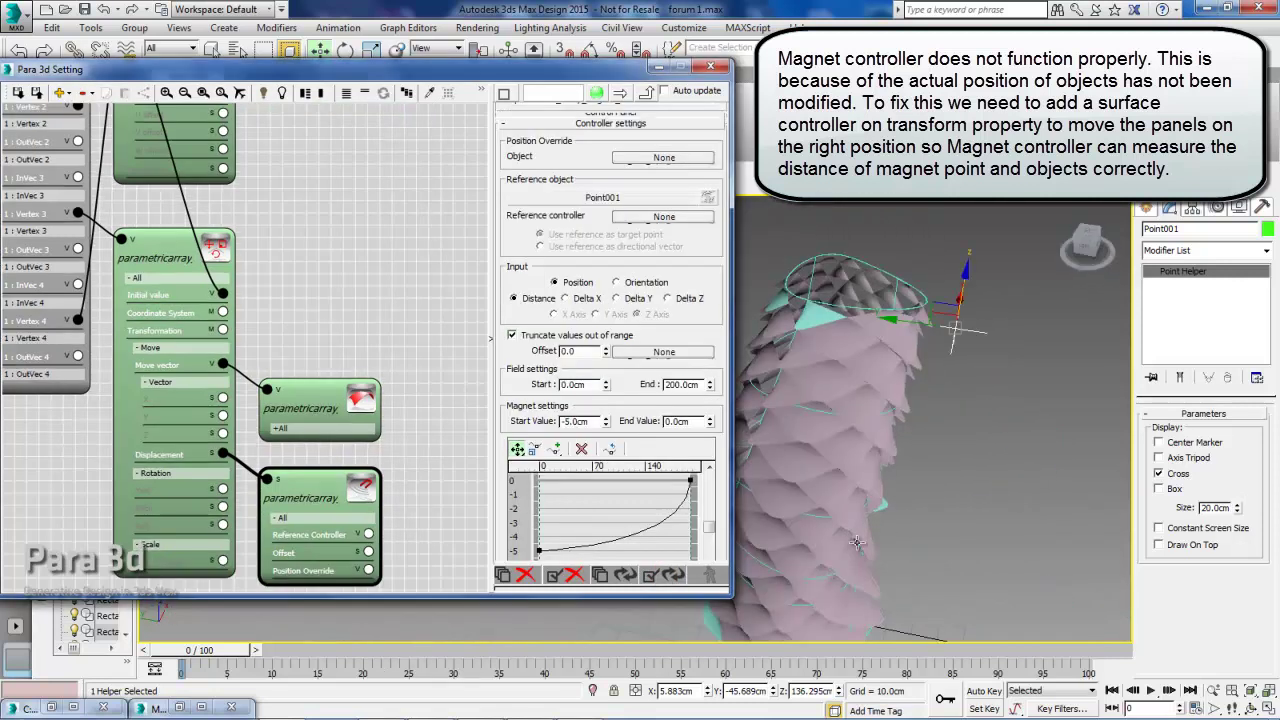
Step: Move Point001 slightly lower beside the tower and re-evaluate the panel array
alt+middle_drag(868, 530, 838, 462)
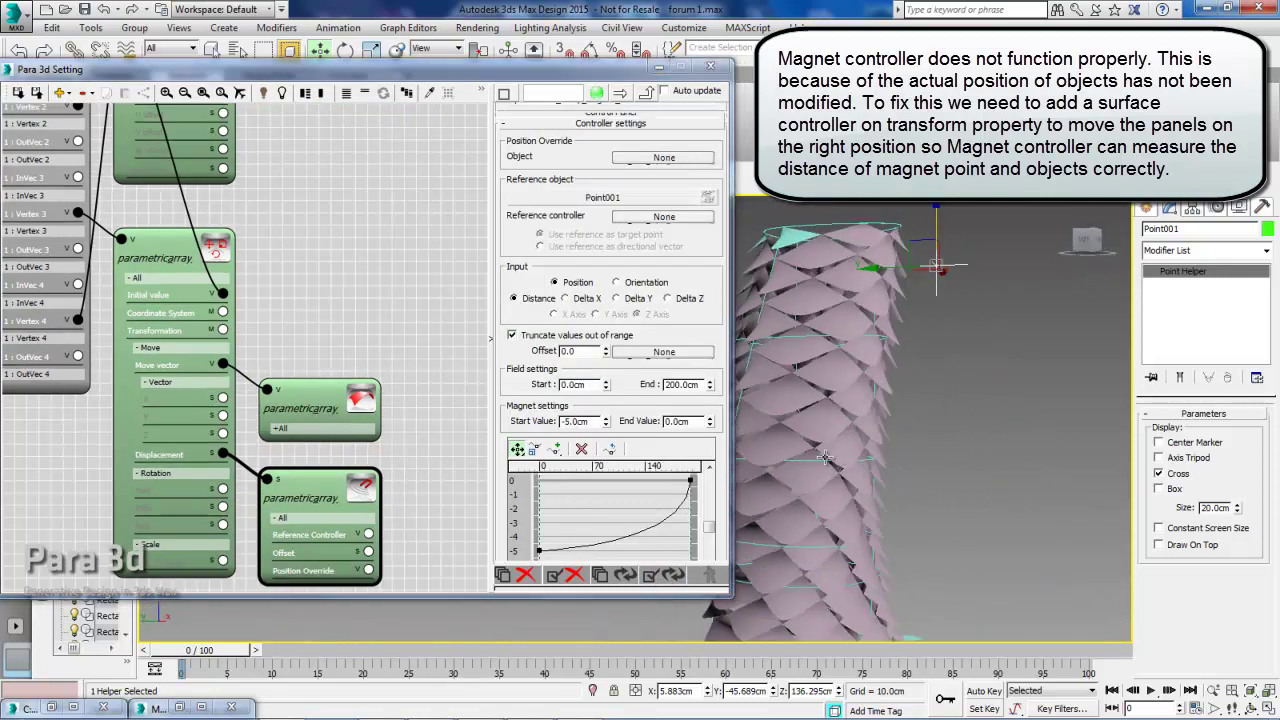
click(597, 94)
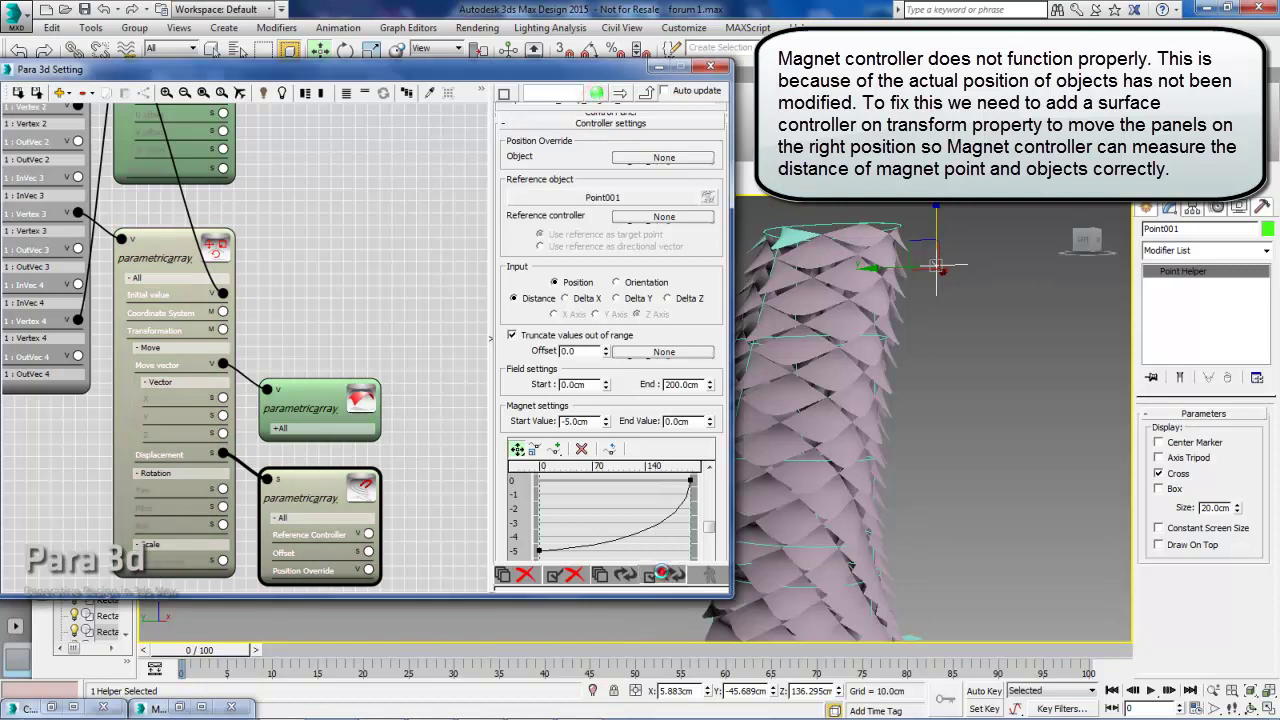
alt+middle_drag(880, 450, 866, 470)
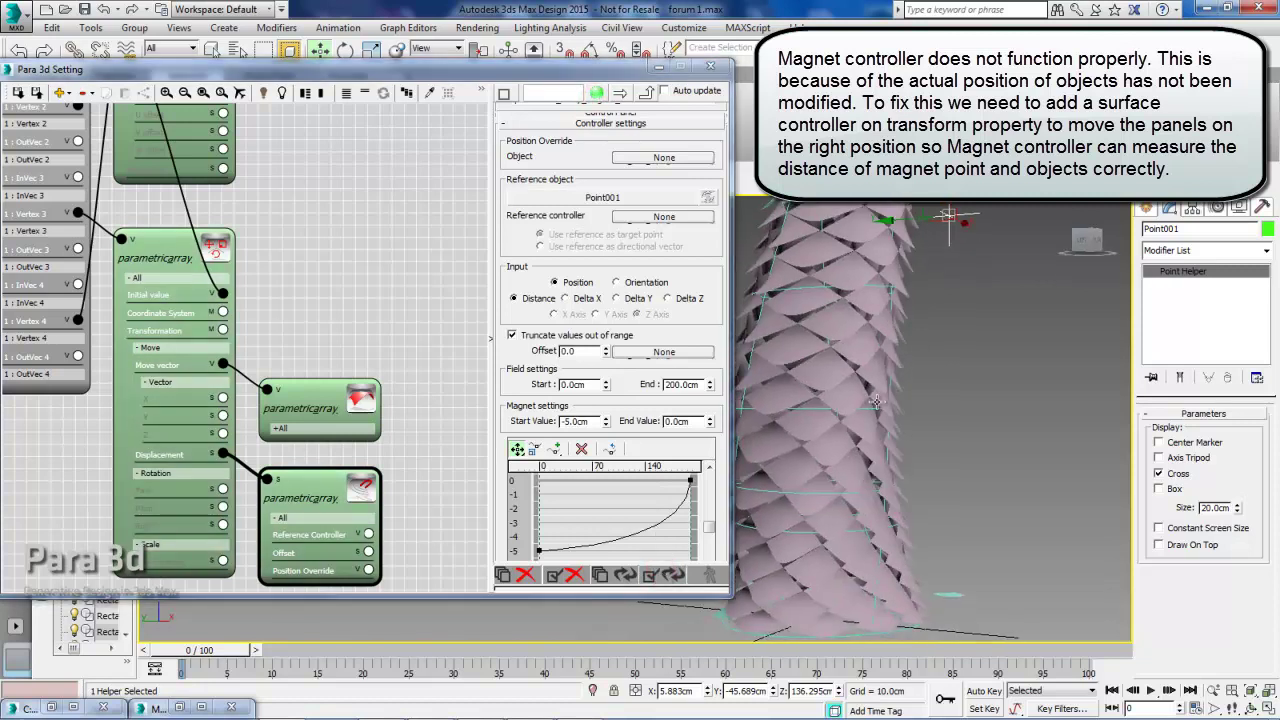
click(848, 330)
alt+middle_drag(848, 335, 880, 450)
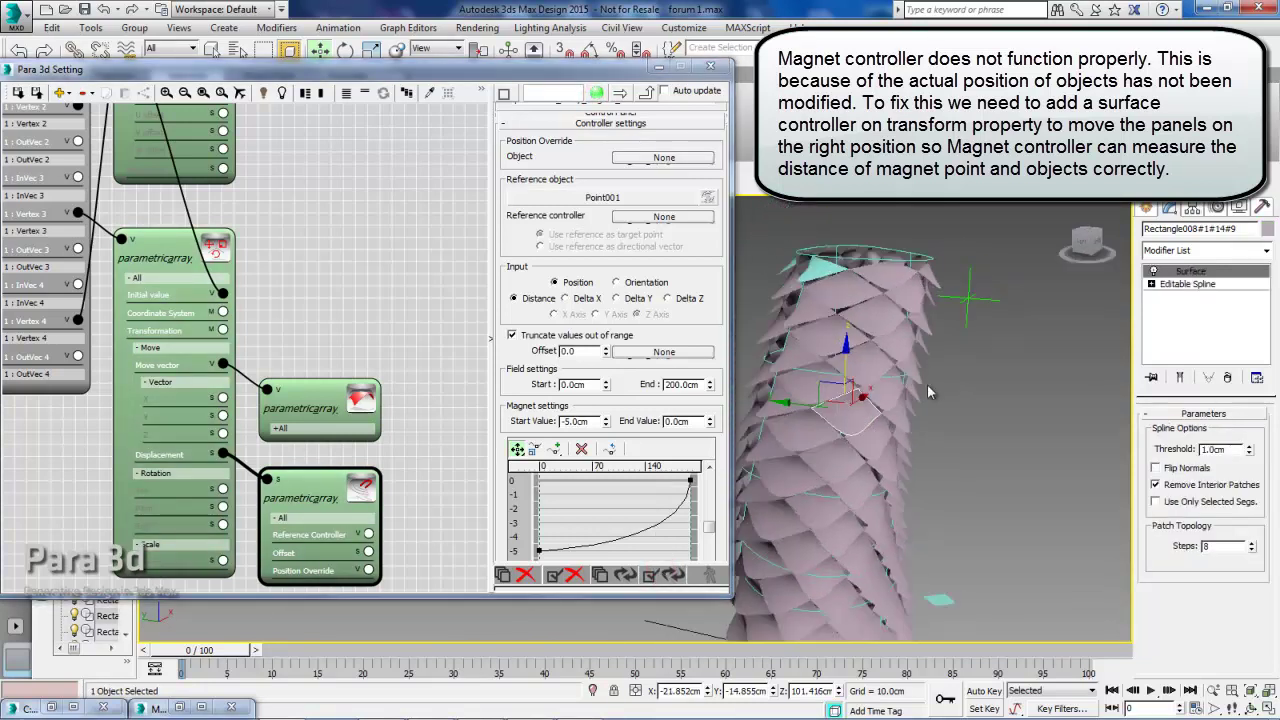
click(962, 304)
drag(962, 304, 928, 342)
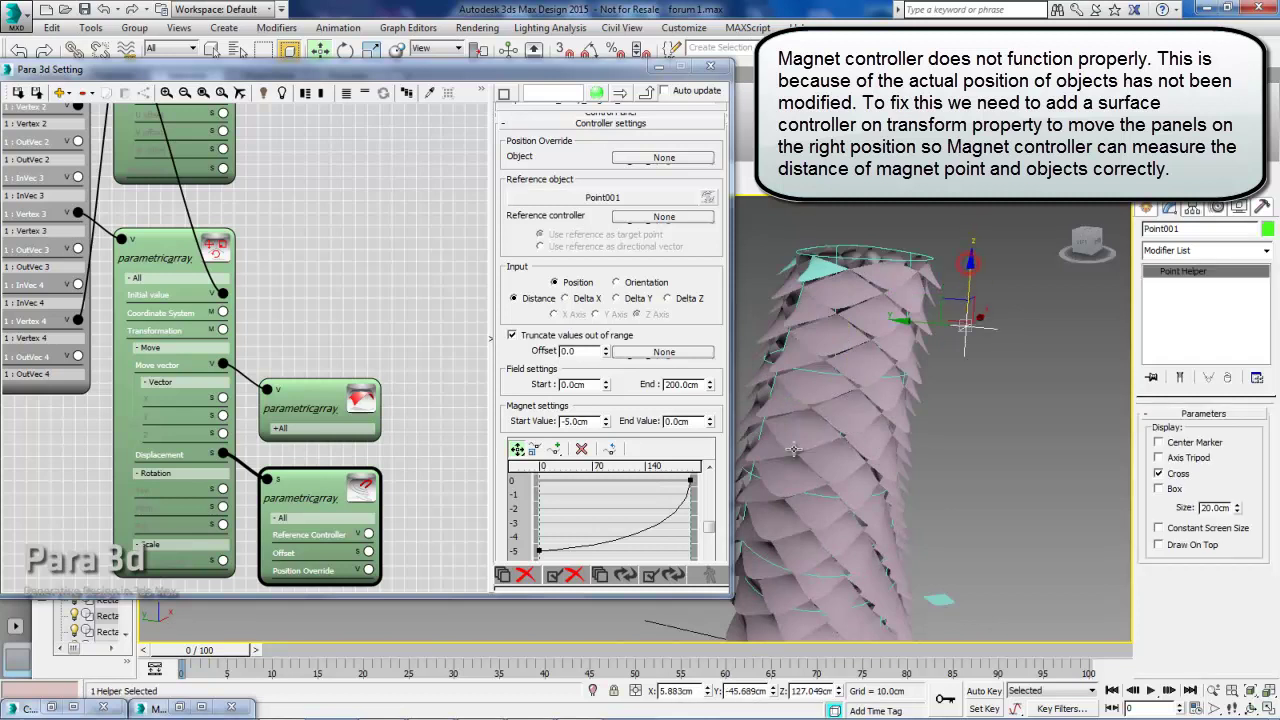
click(672, 574)
Step: Attach a Surface Controller to PARARectangle007's Transform input
middle_drag(306, 277, 345, 465)
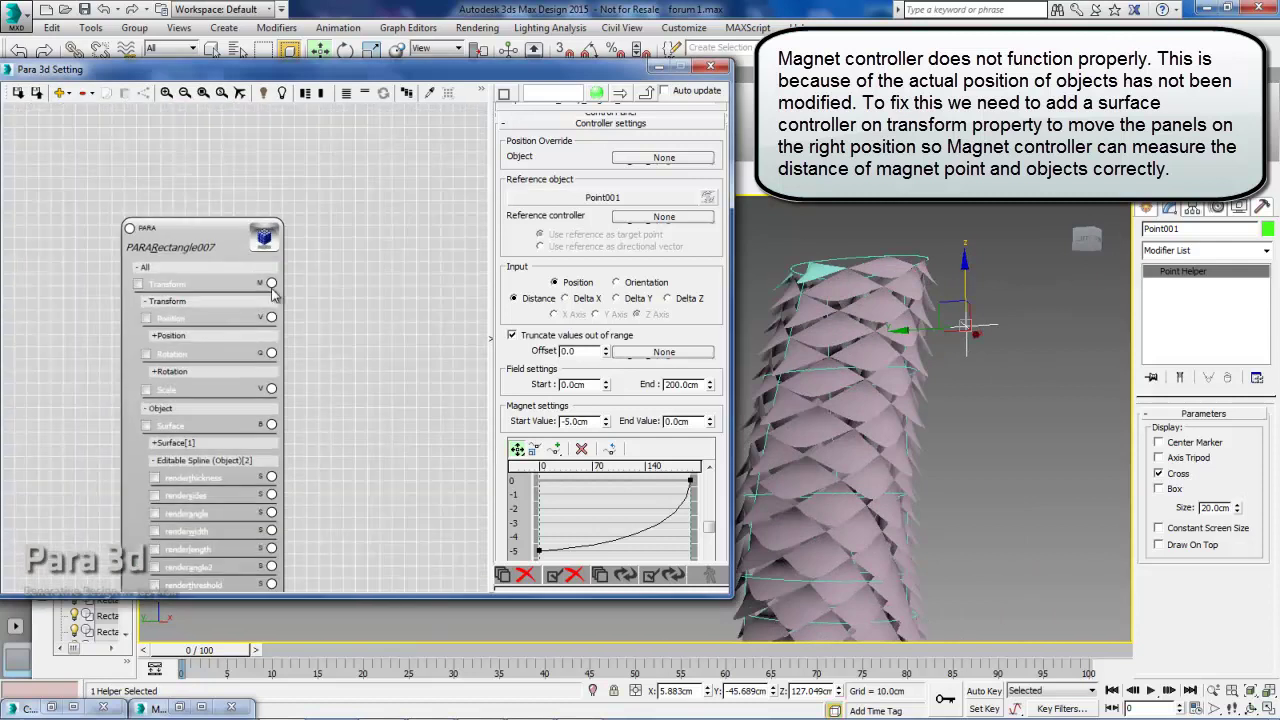
click(271, 282)
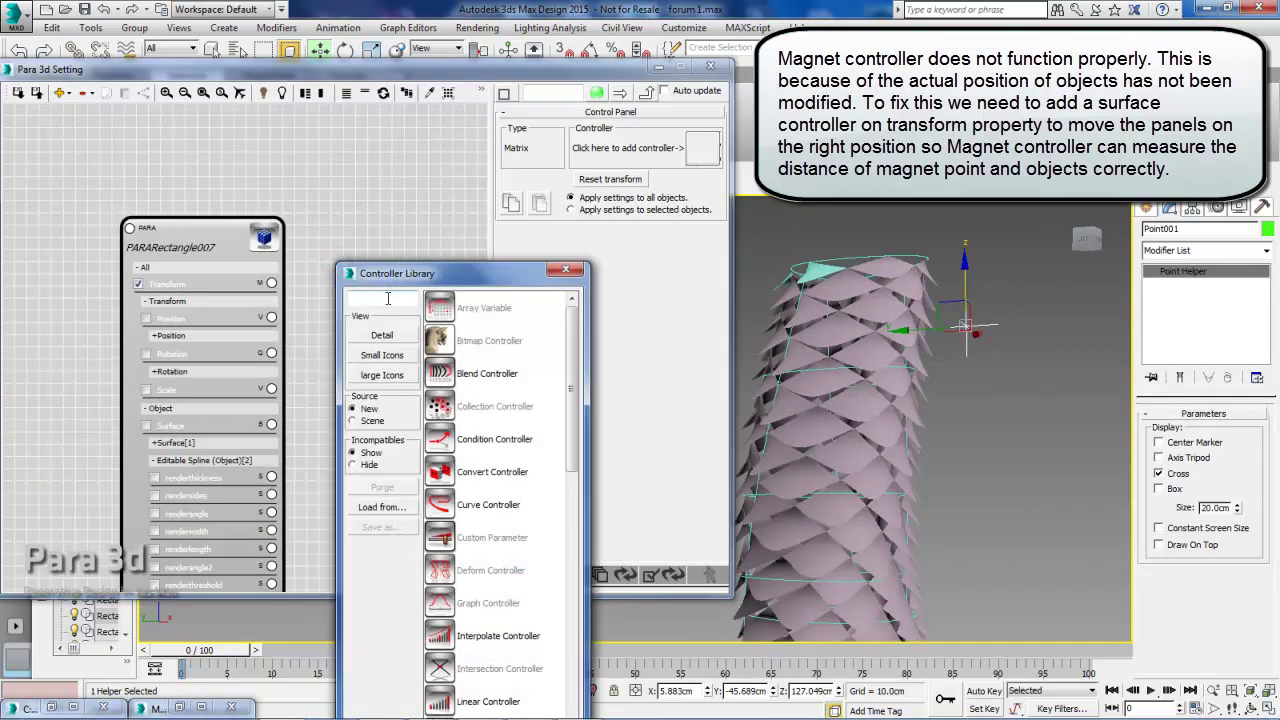
text(su)
click(445, 343)
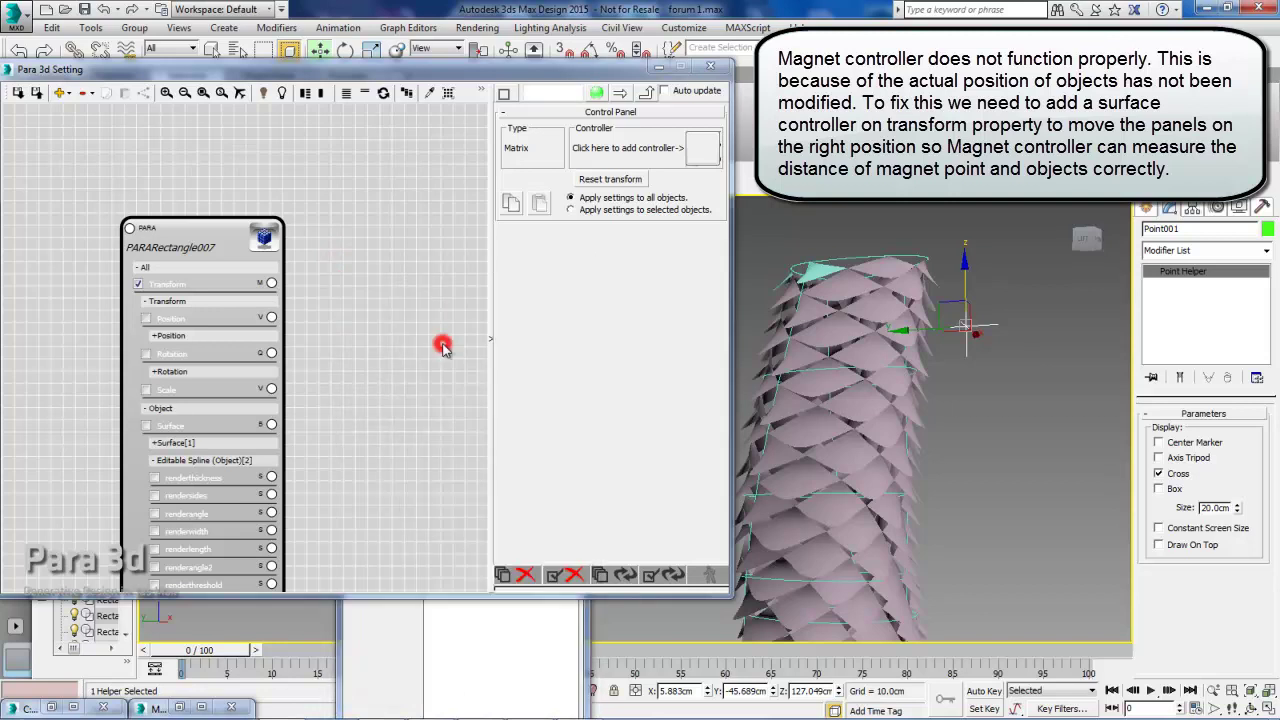
double_click(445, 343)
Step: Set Curve001 as the controller's surface and apply it to reposition the panels
click(587, 243)
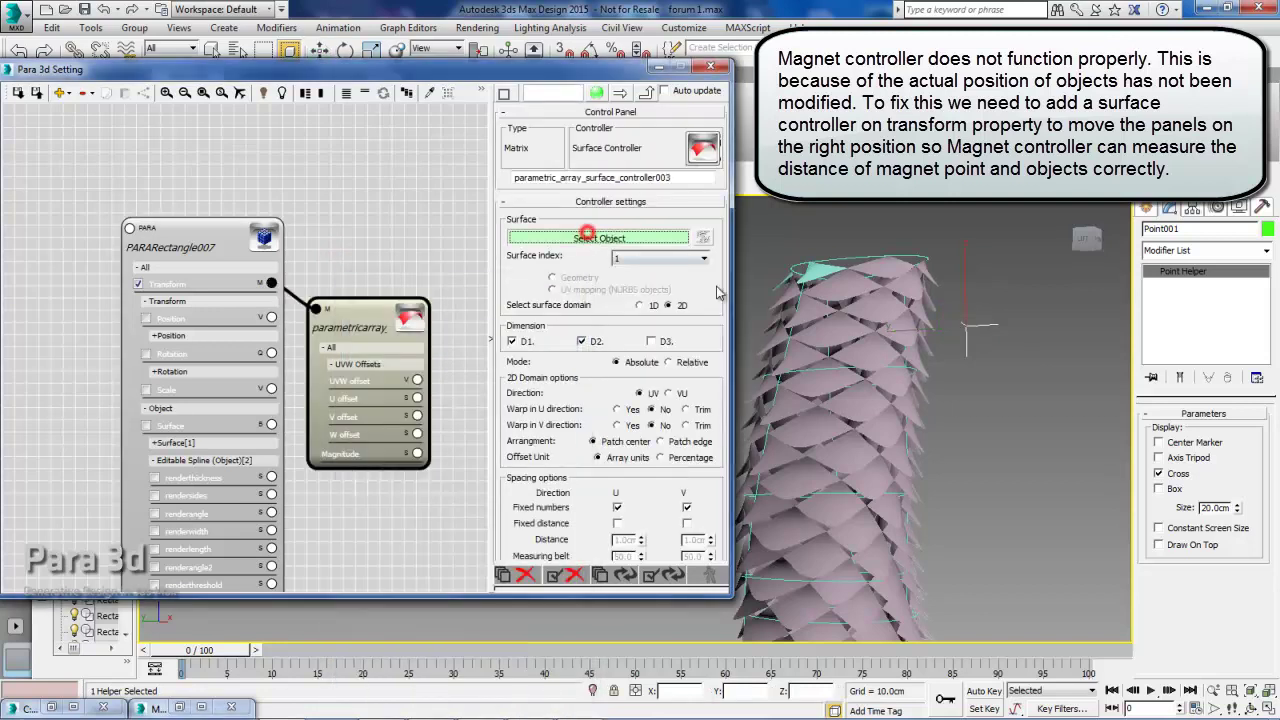
scroll(838, 302, up, 3)
scroll(838, 302, up, 3)
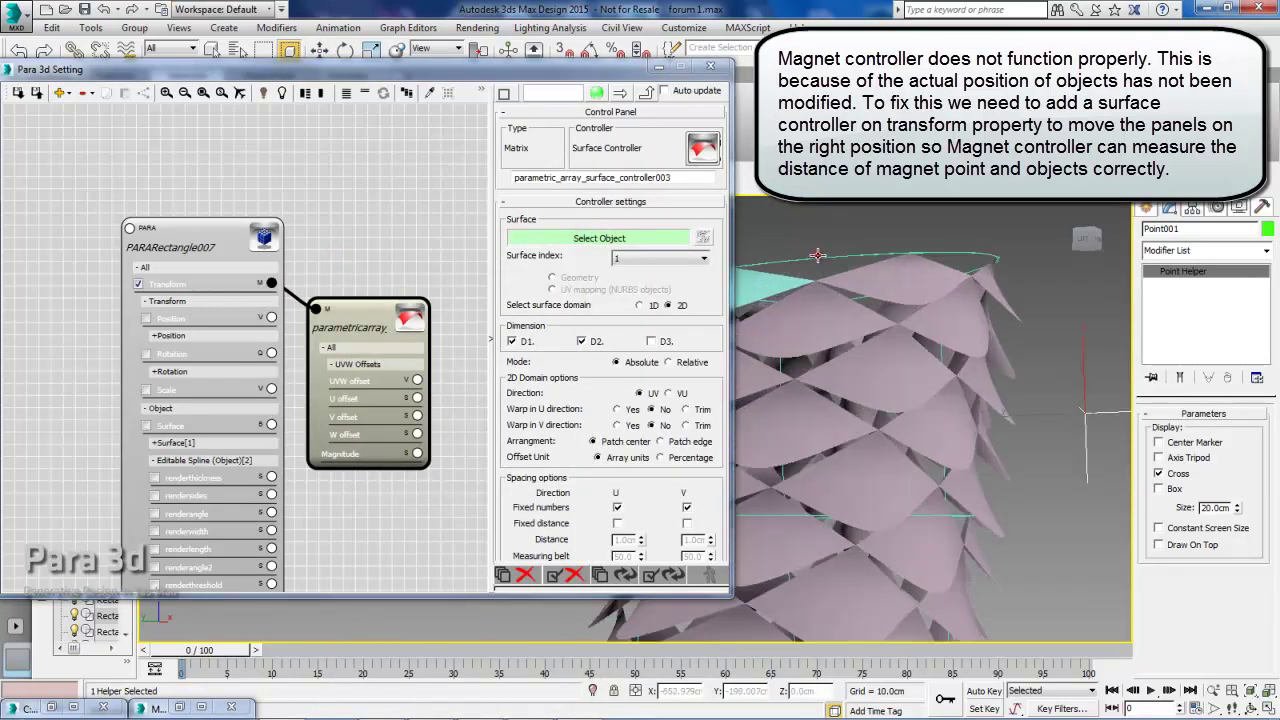
click(818, 256)
middle_drag(455, 330, 424, 248)
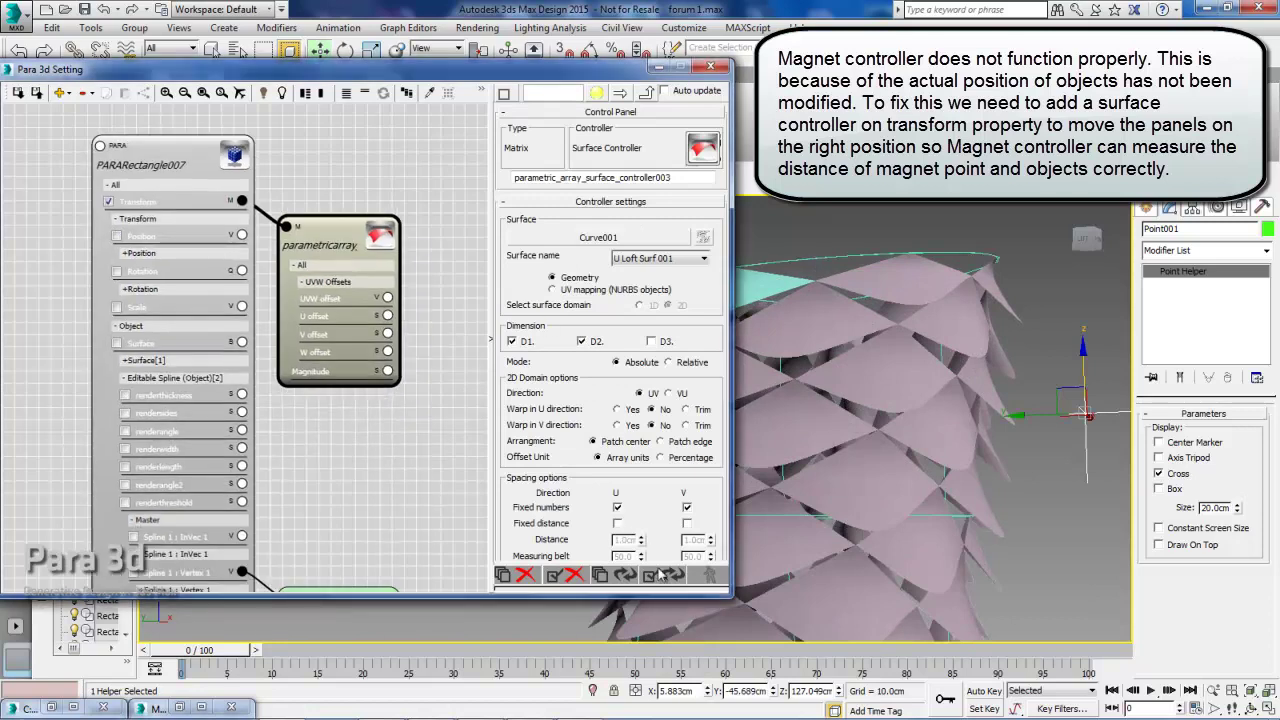
click(656, 578)
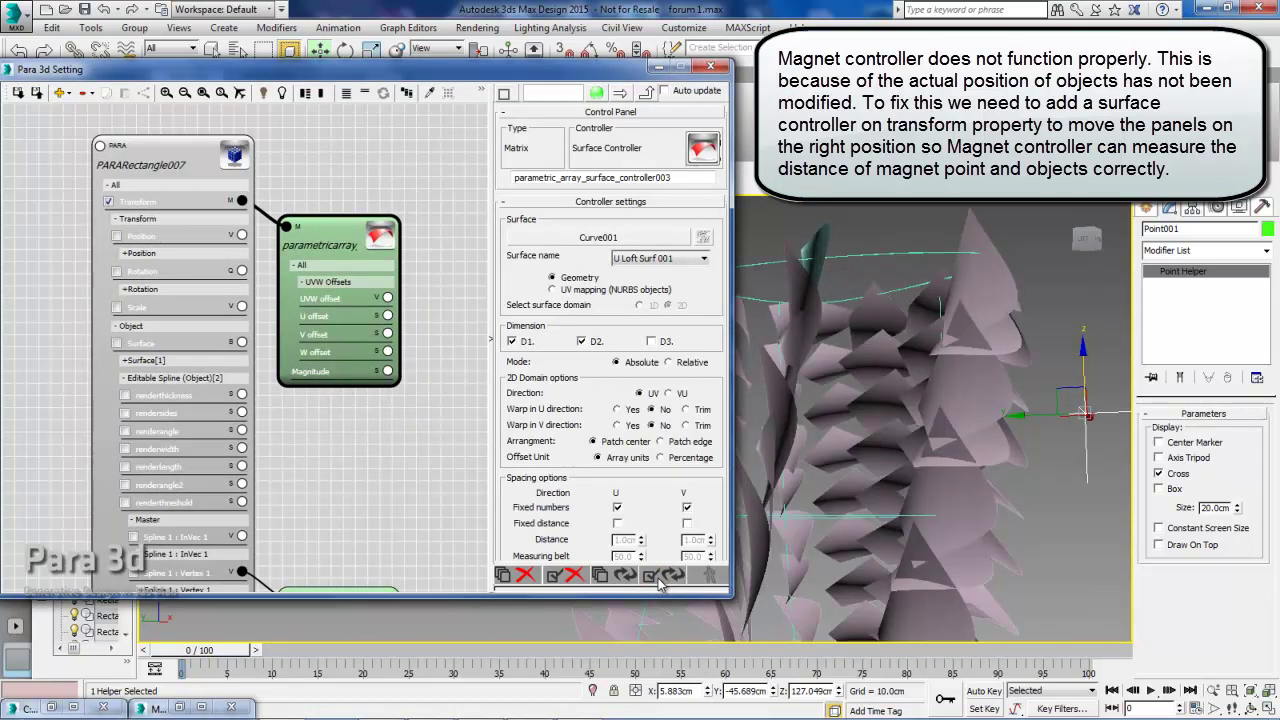
scroll(892, 444, down, 3)
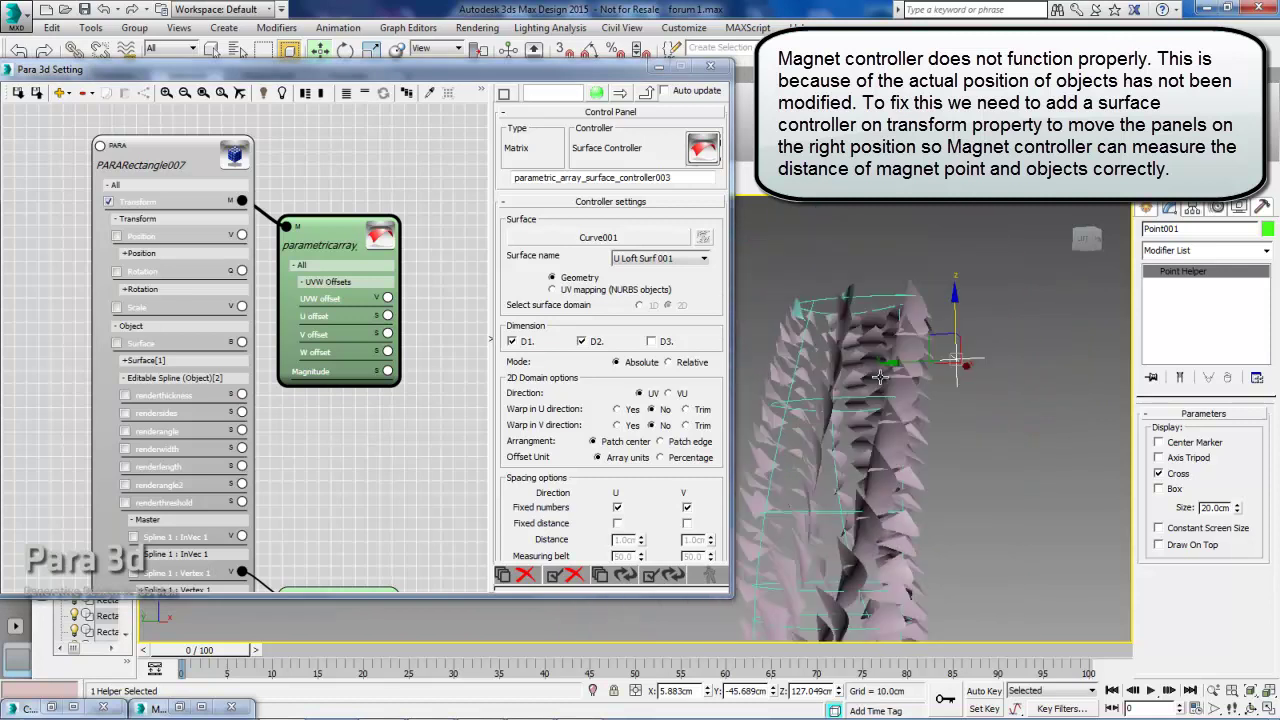
scroll(842, 362, down, 2)
scroll(370, 500, down, 4)
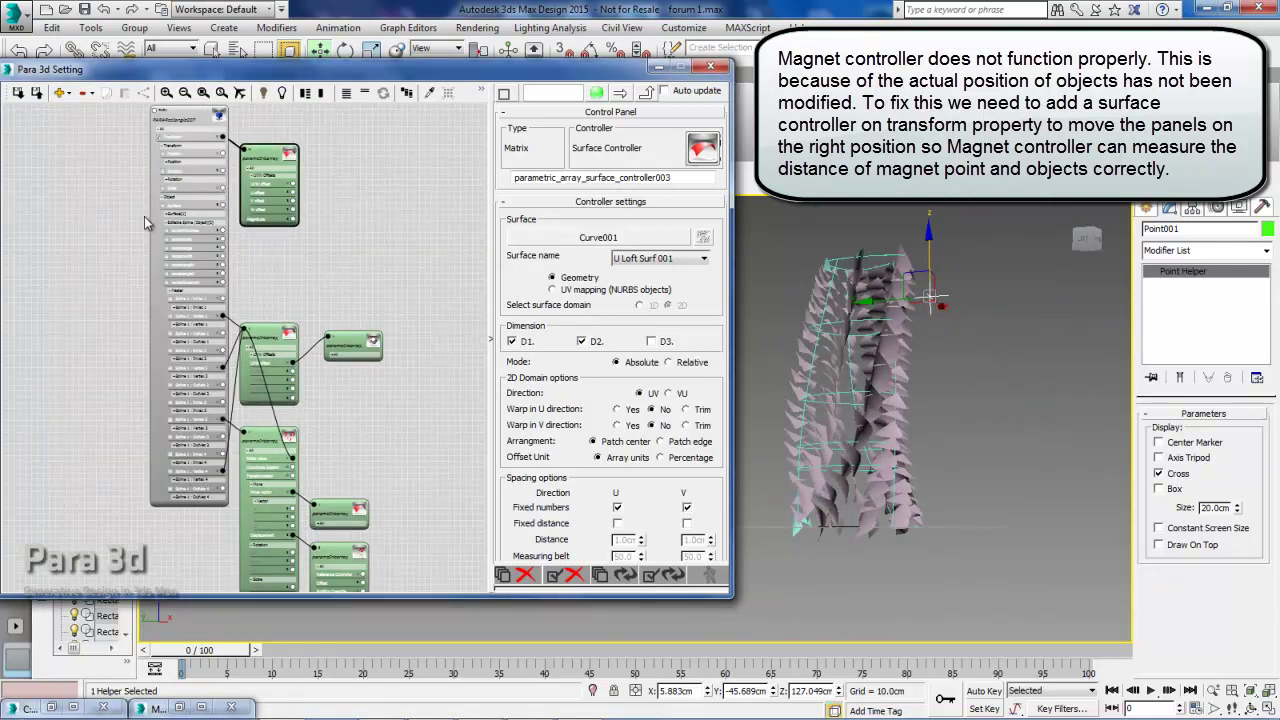
Step: Rebuild the PARA_Rectangle007 panel array and bring up the magnet controller's settings
click(158, 133)
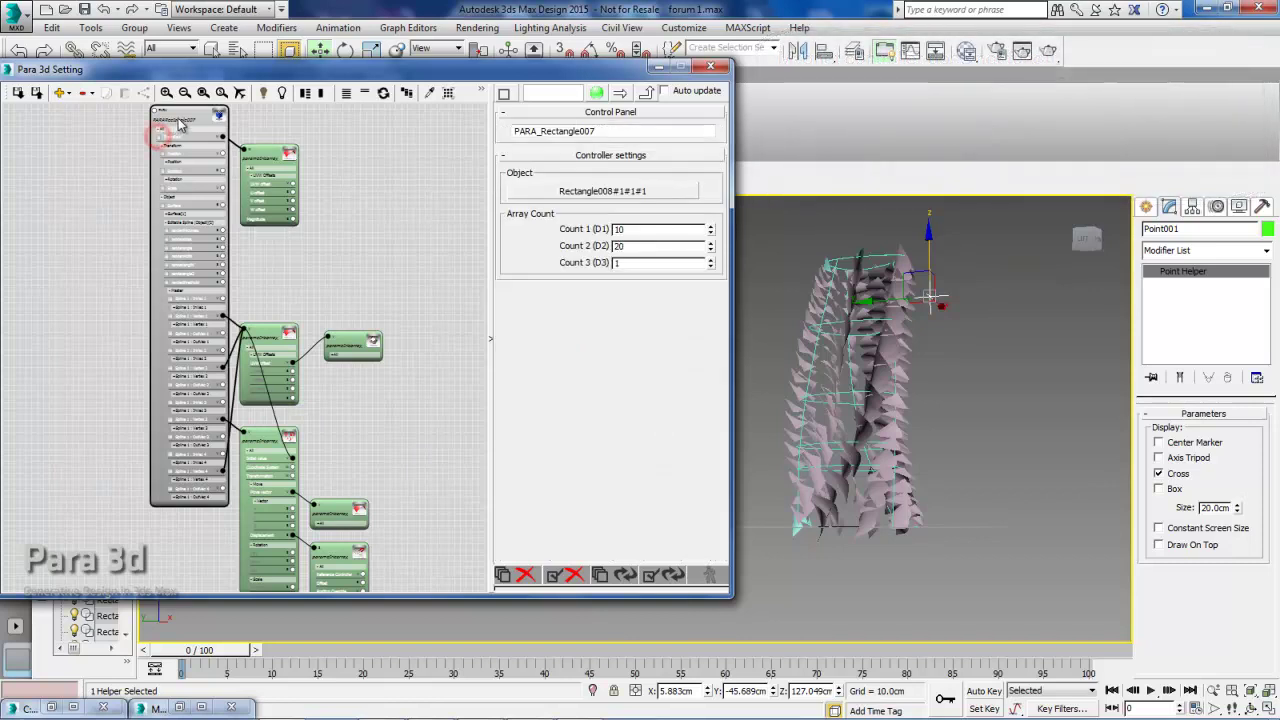
click(602, 572)
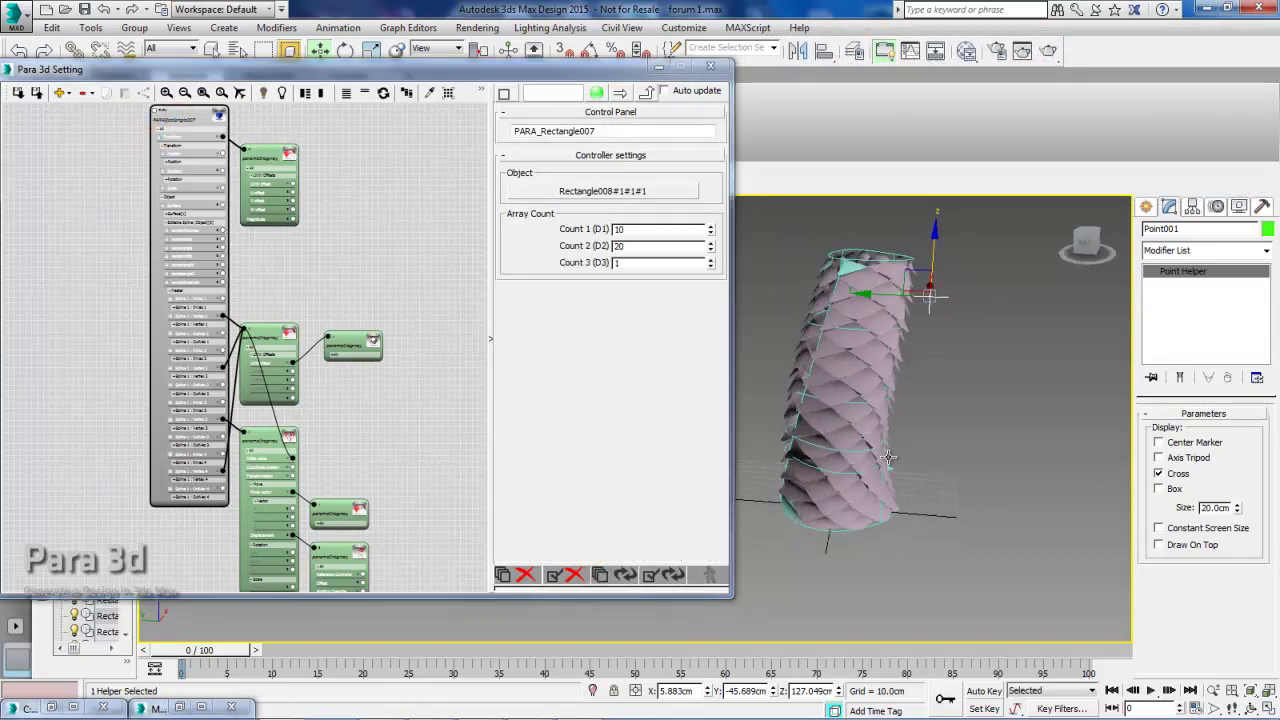
scroll(876, 465, up, 4)
alt+middle_drag(885, 475, 939, 435)
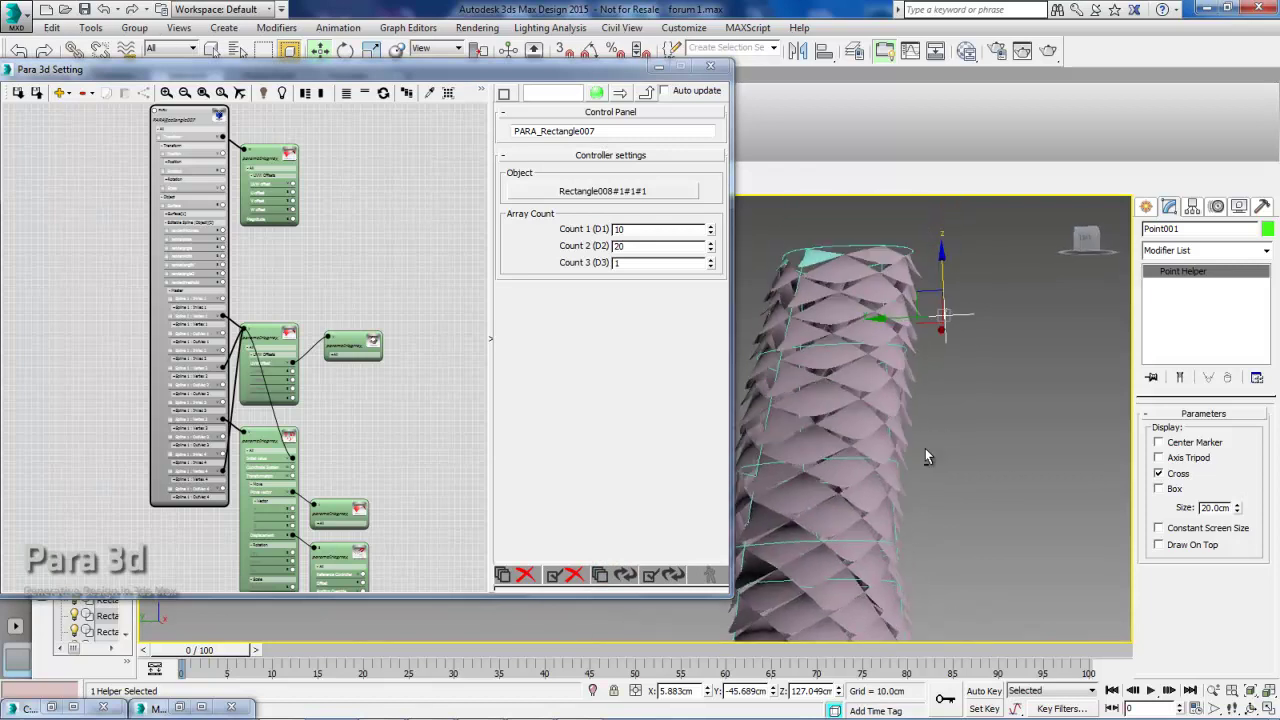
middle_drag(370, 460, 371, 409)
scroll(371, 409, up, 3)
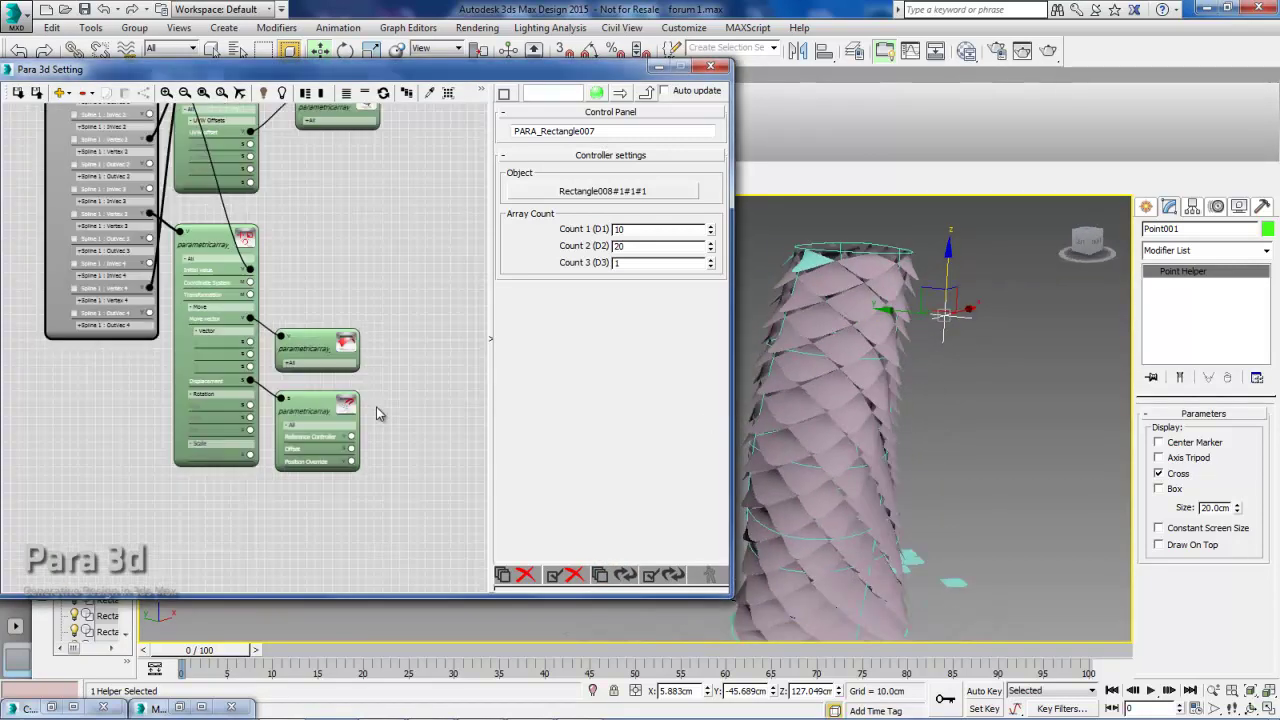
click(318, 404)
Step: Move Point001 lower on the tower and set the magnet Field End to 50cm
drag(947, 286, 933, 408)
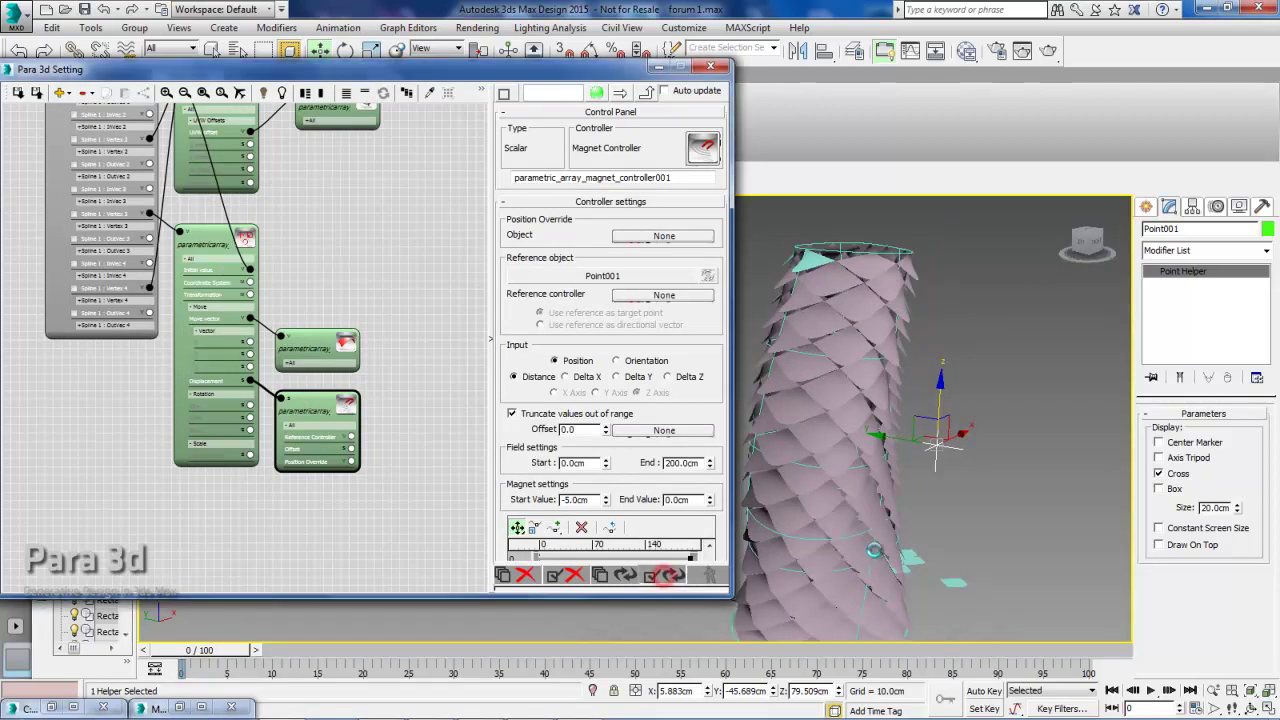
scroll(911, 503, up, 4)
alt+middle_drag(911, 503, 912, 542)
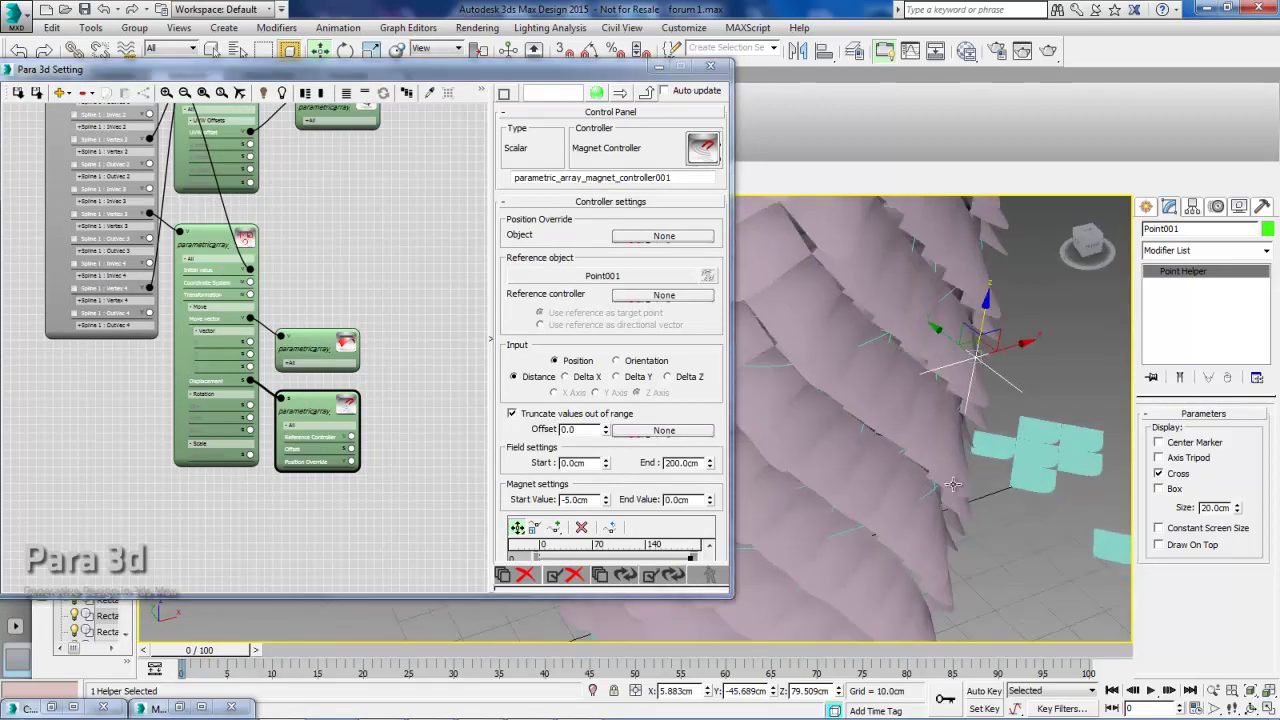
scroll(527, 490, down, 3)
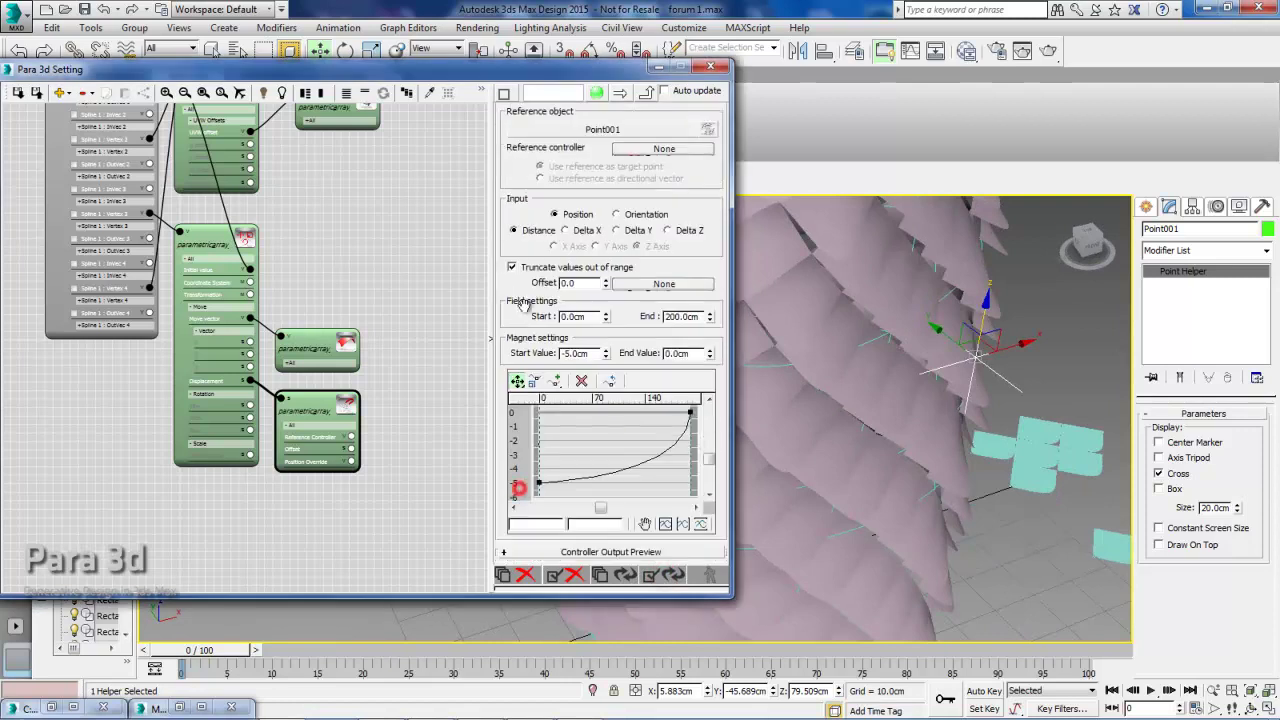
double_click(684, 317)
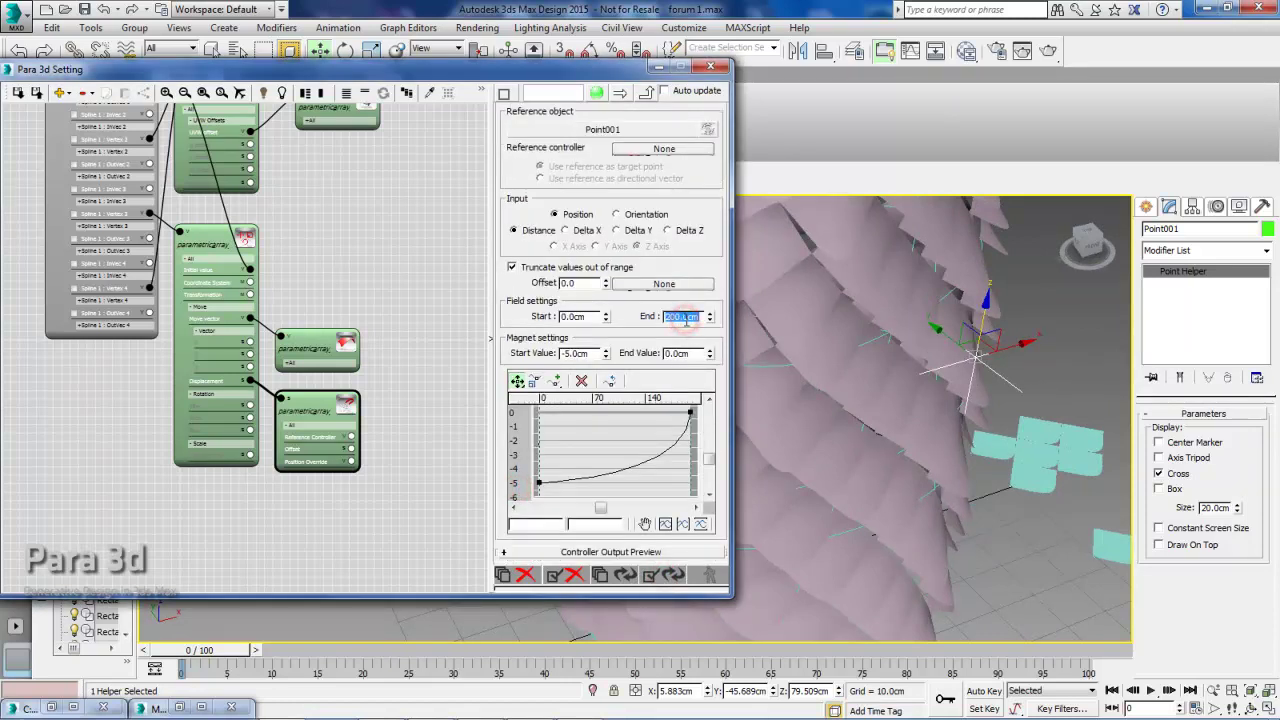
text(50)
key(Return)
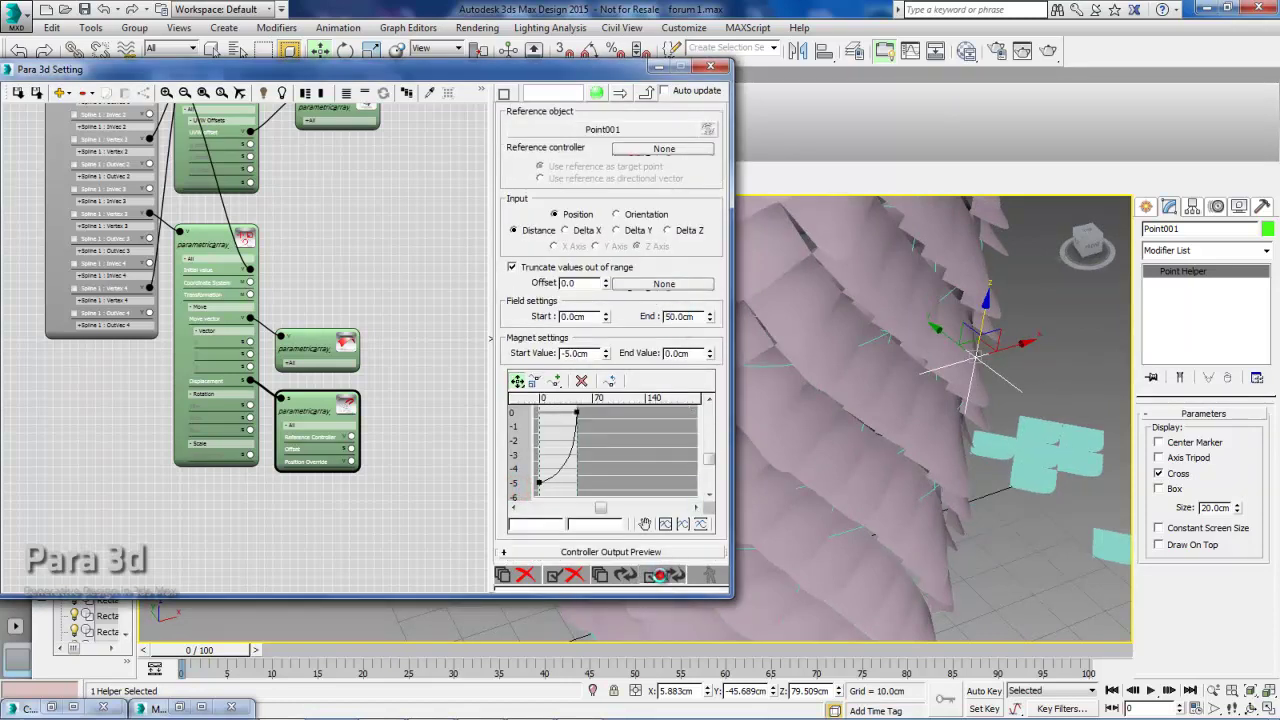
Step: Lower the magnet point further and set the magnet Start Value to -10cm
mouse_move(980, 505)
alt+middle_down()
mouse_move(944, 494)
mouse_move(884, 525)
alt+middle_up()
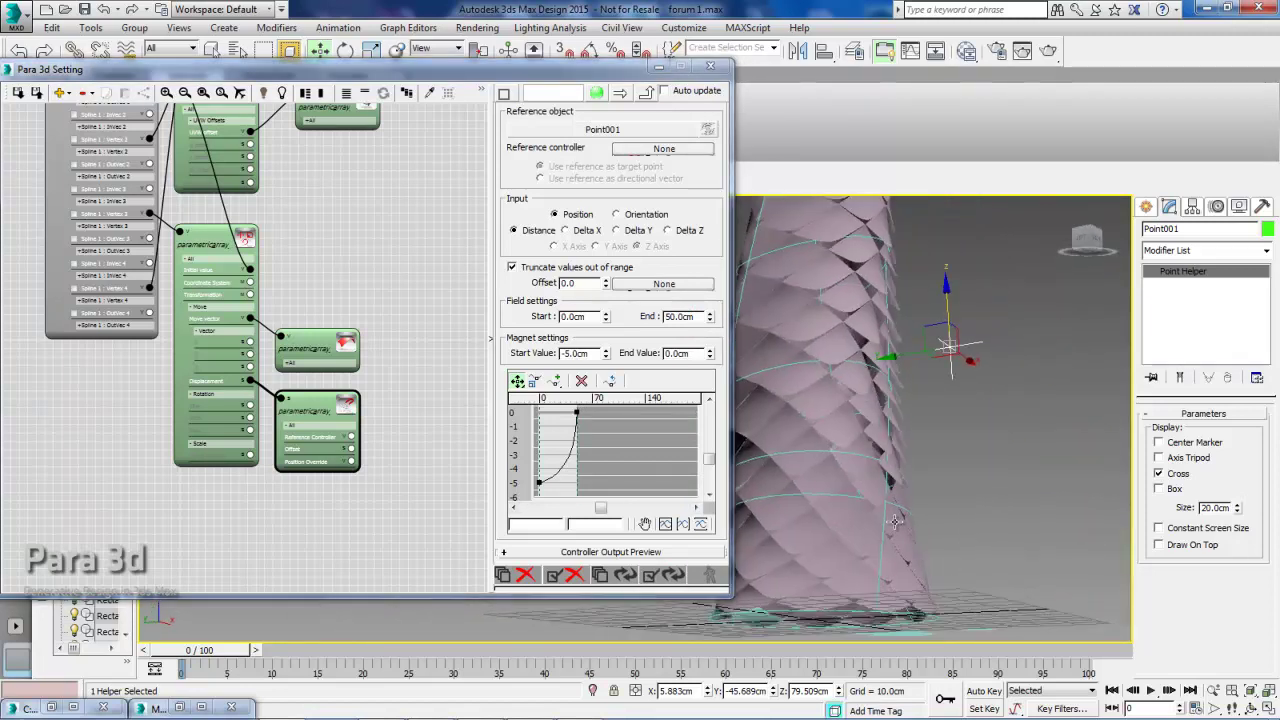
middle_drag(290, 271, 318, 397)
scroll(318, 397, down, 2)
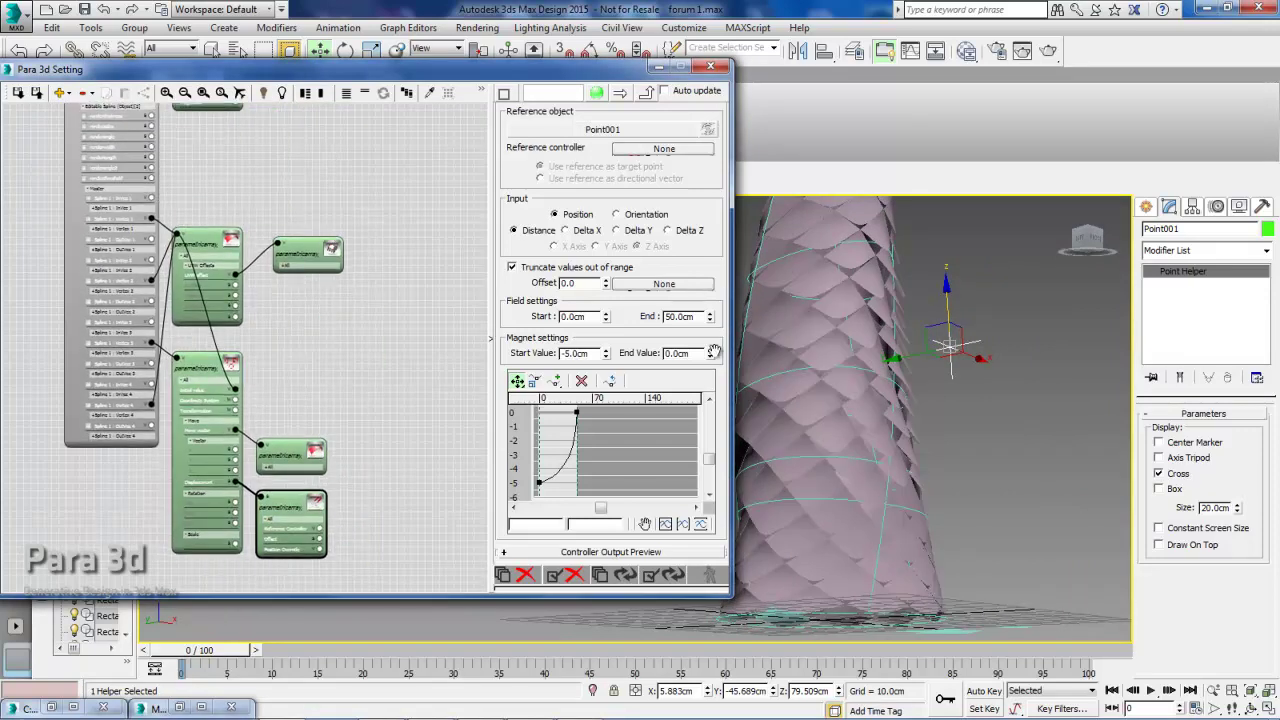
mouse_move(888, 355)
mouse_down()
mouse_move(871, 336)
mouse_move(937, 386)
mouse_move(956, 460)
mouse_up()
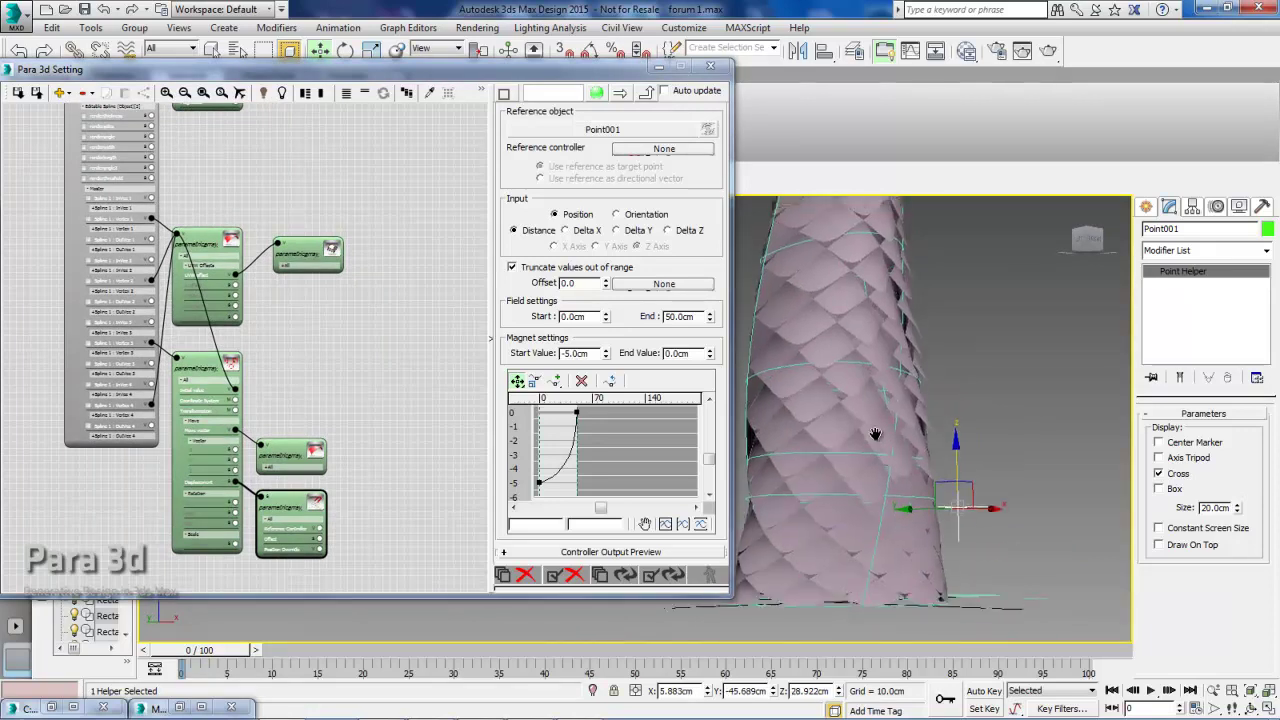
mouse_move(760, 540)
alt+middle_down()
mouse_move(814, 470)
mouse_move(829, 521)
alt+middle_up()
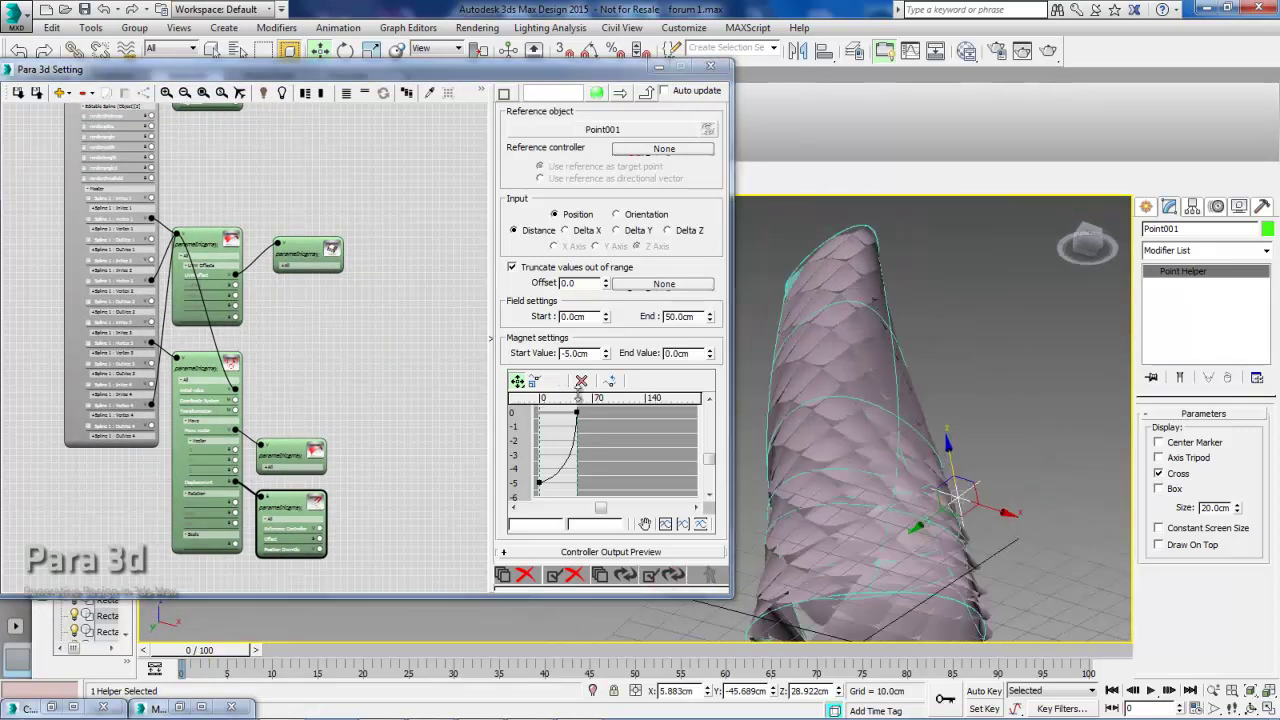
double_click(580, 353)
text(-10)
key(Return)
Step: Apply the new magnet settings to the panels and view the tower from higher up
click(660, 575)
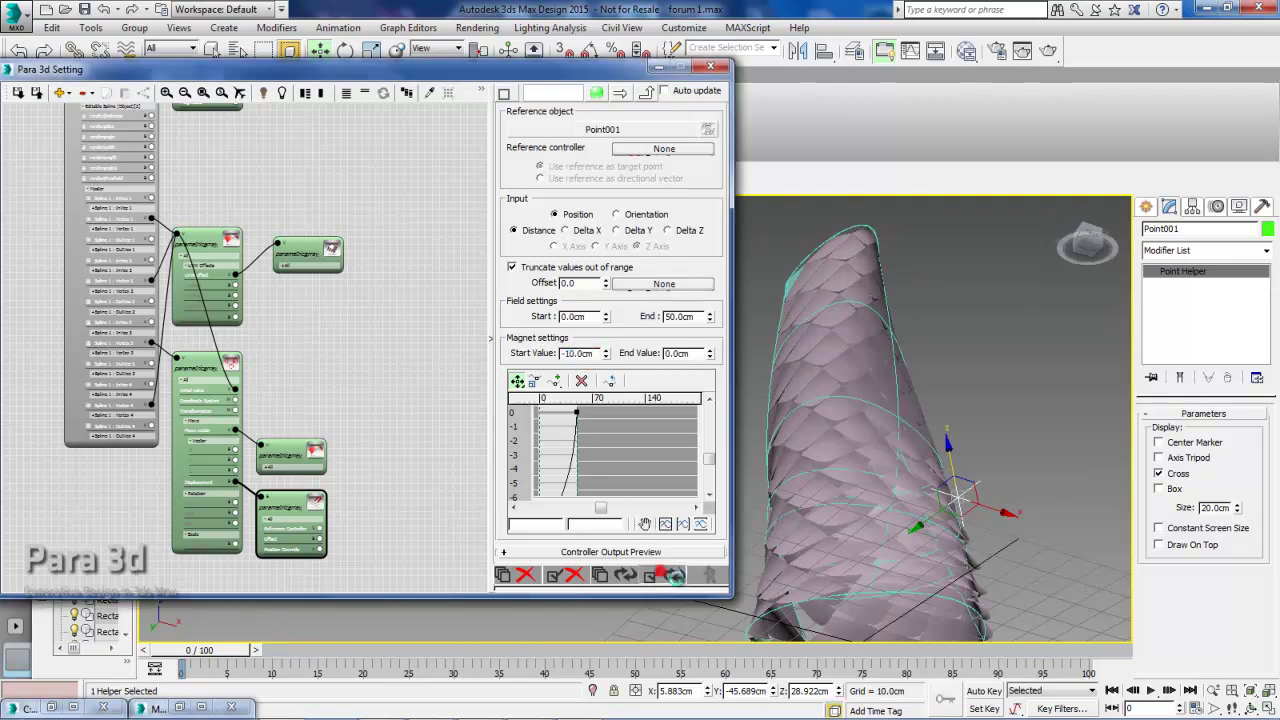
scroll(858, 540, up, 2)
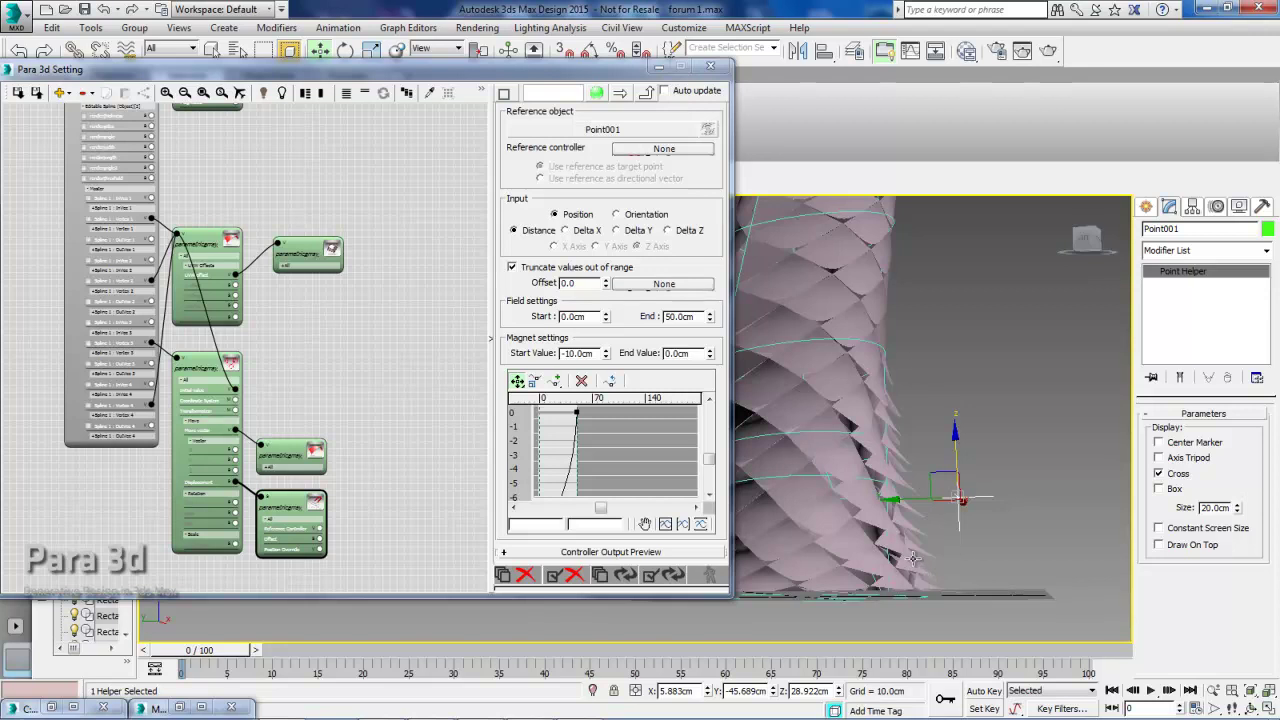
scroll(840, 555, up, 1)
scroll(828, 568, up, 1)
alt+middle_drag(828, 568, 884, 547)
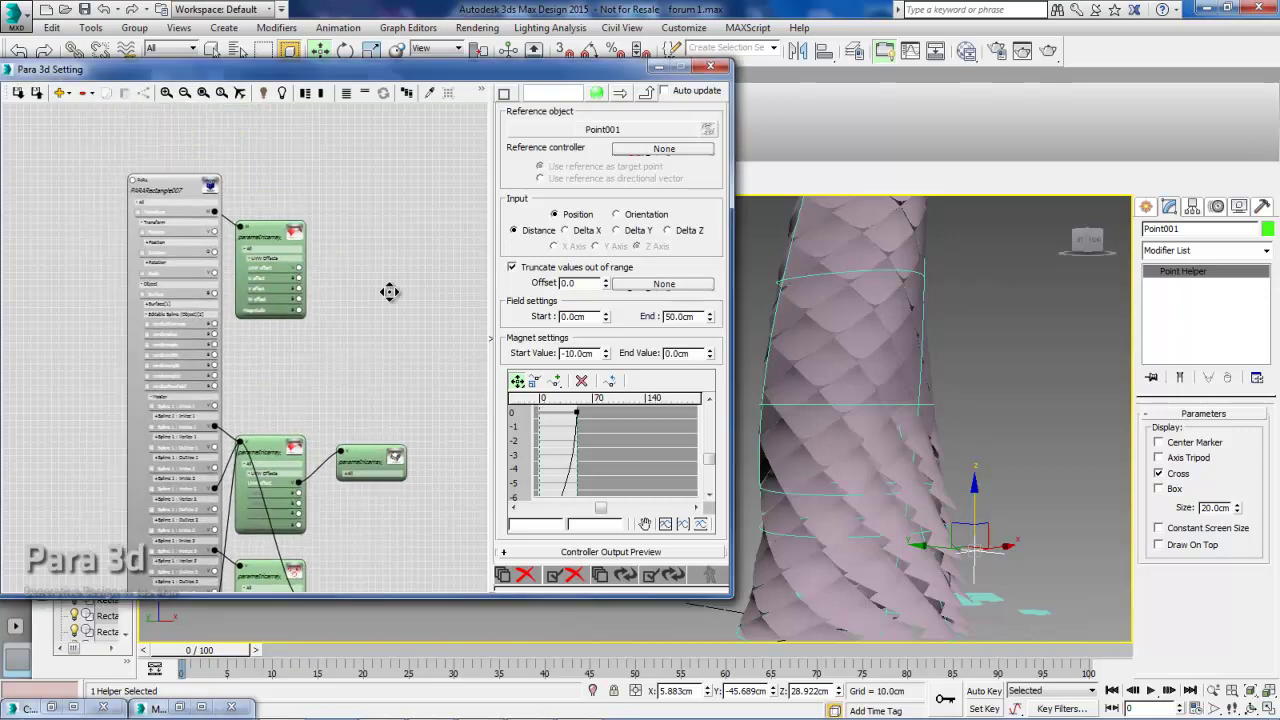
Step: Set the PARA_Rectangle007 array's first count to 20
click(174, 216)
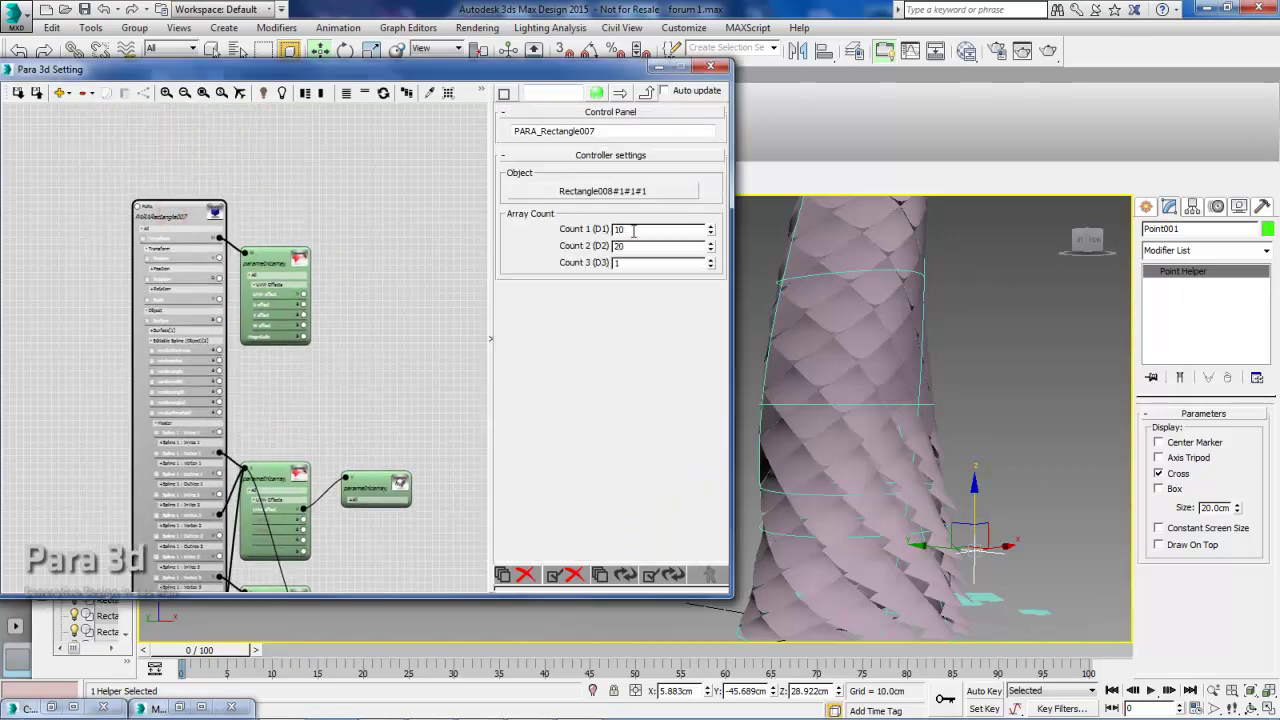
text(20)
key(Return)
text(40)
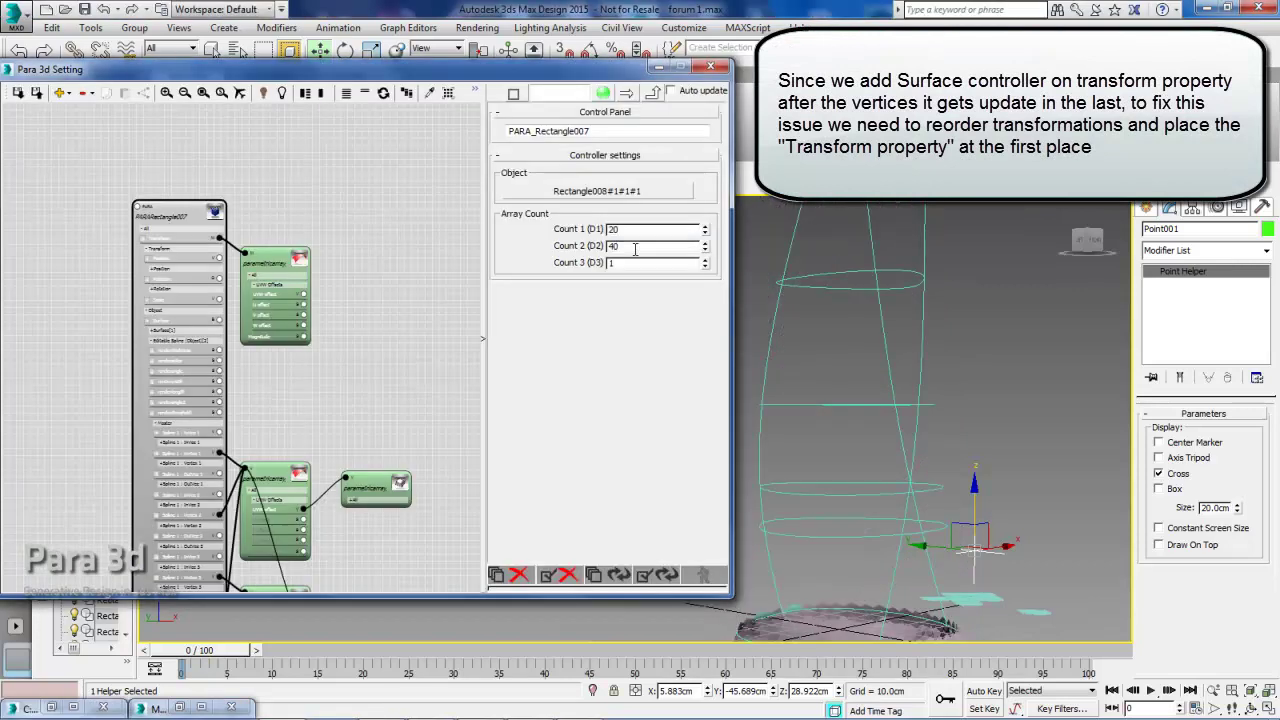
Step: Select both parametric array nodes, regenerate the panels and inspect the denser scales
middle_drag(378, 438, 342, 290)
drag(304, 451, 258, 392)
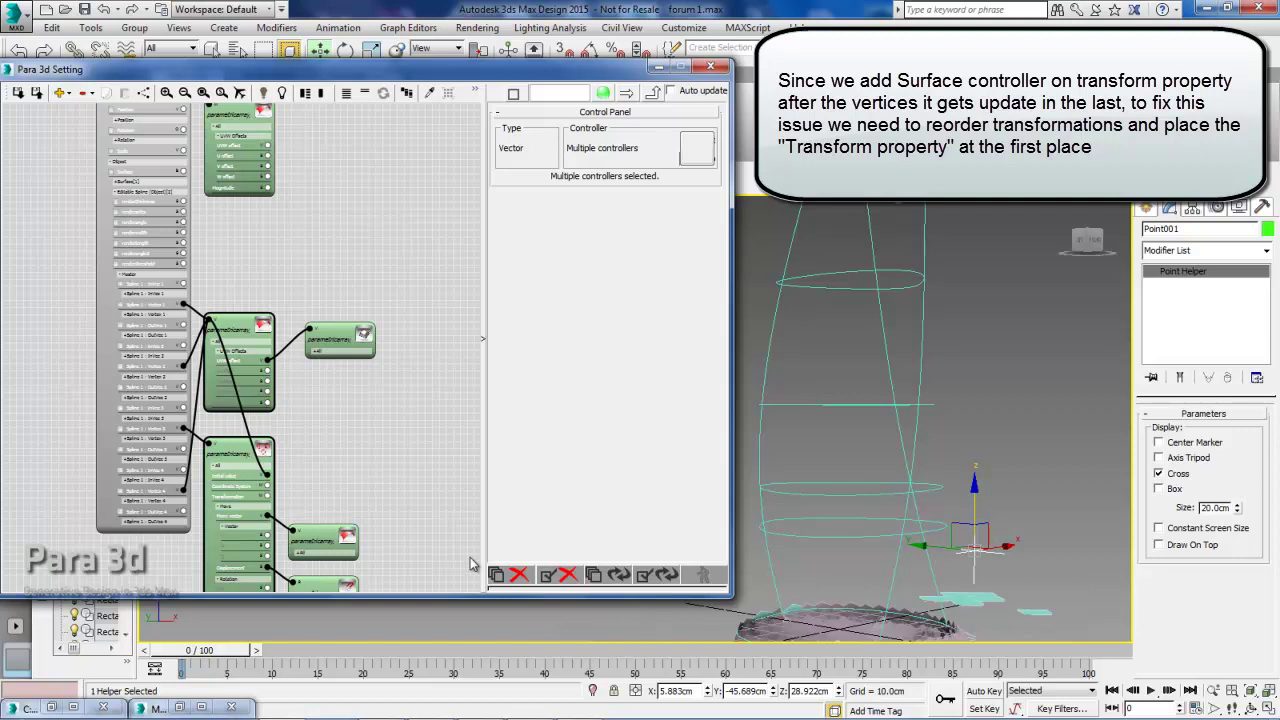
click(633, 572)
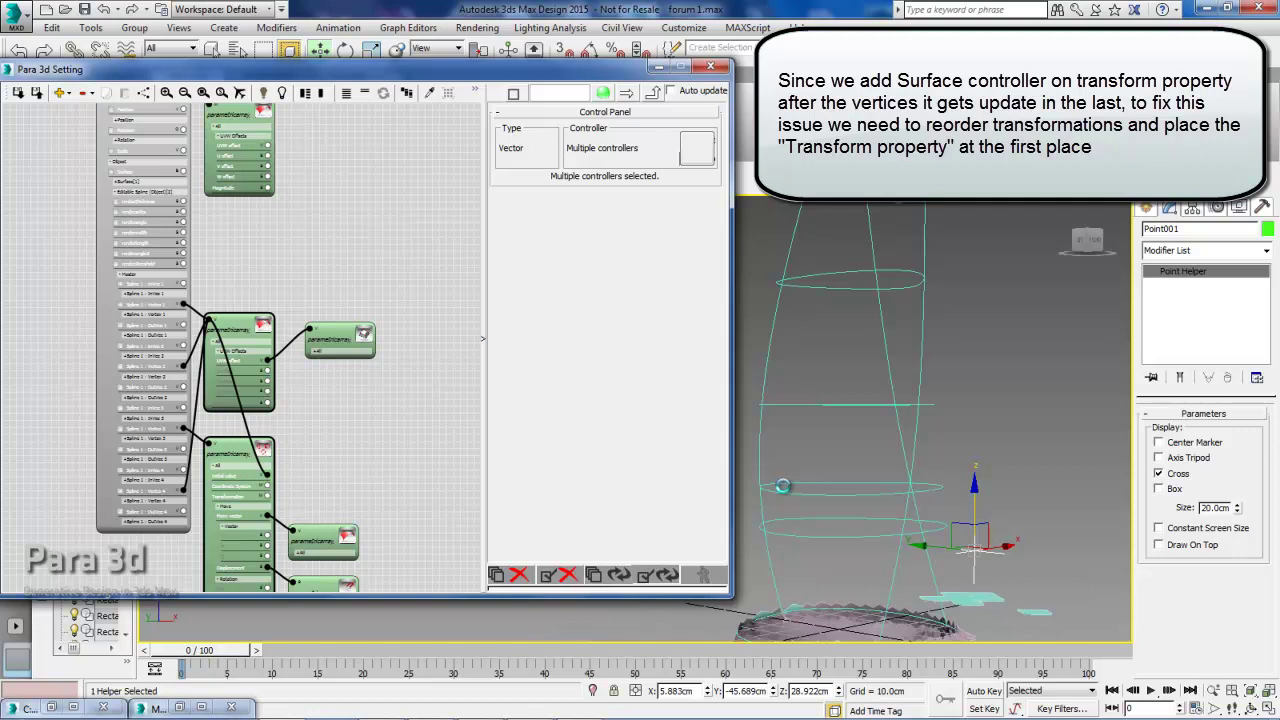
scroll(782, 486, up, 5)
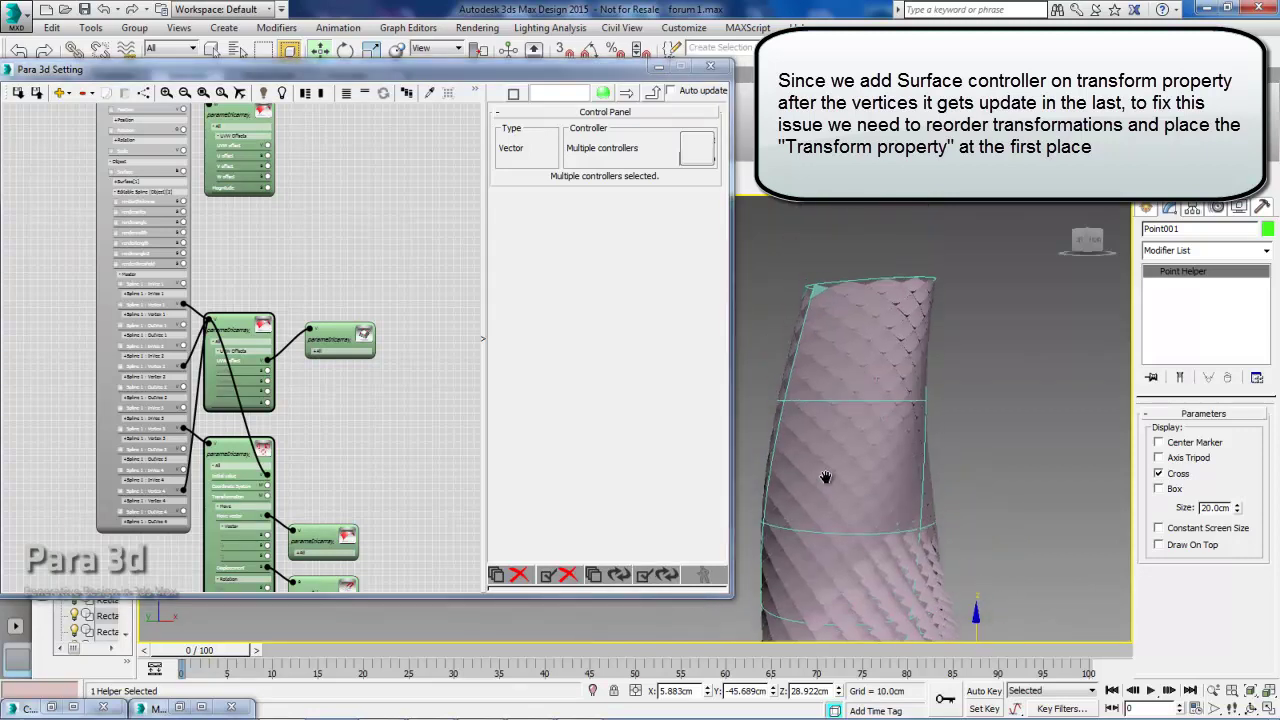
middle_drag(829, 480, 802, 390)
mouse_move(293, 71)
mouse_down()
mouse_move(501, 91)
mouse_move(349, 265)
mouse_up()
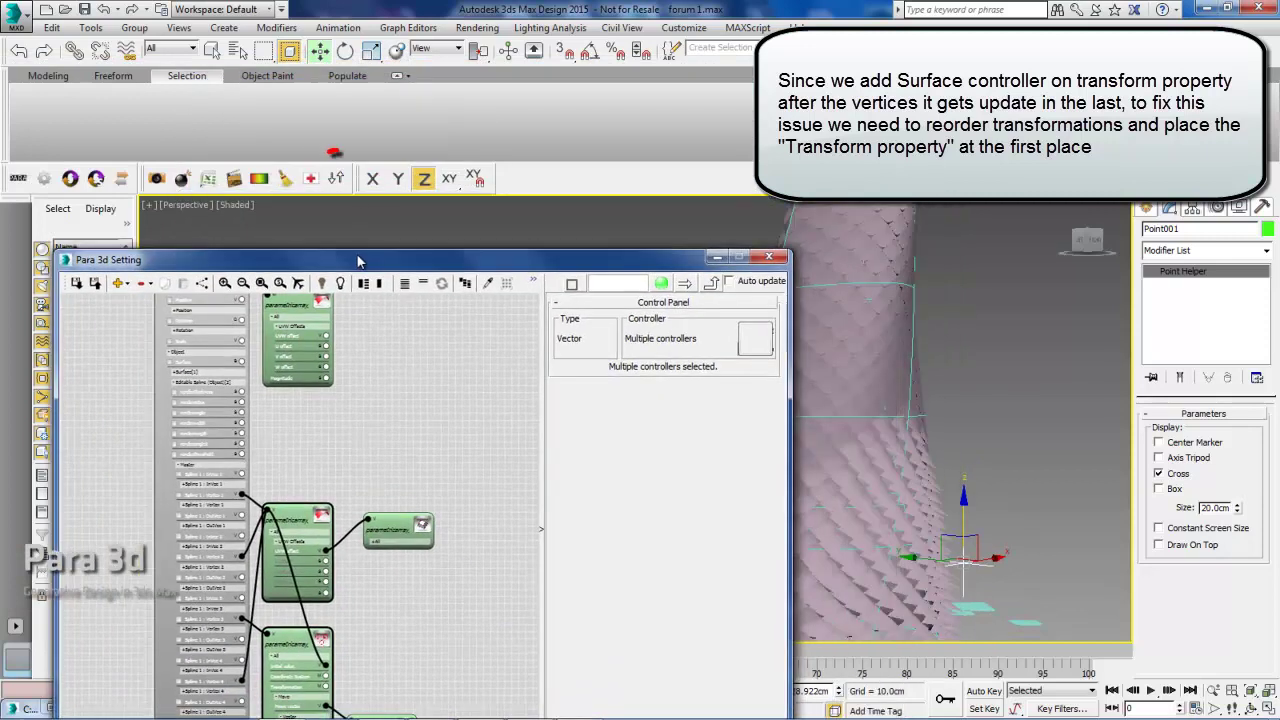
Step: Move Transform to the top of PARA_Rectangle007's transformation order, ahead of the spline vertices
click(336, 180)
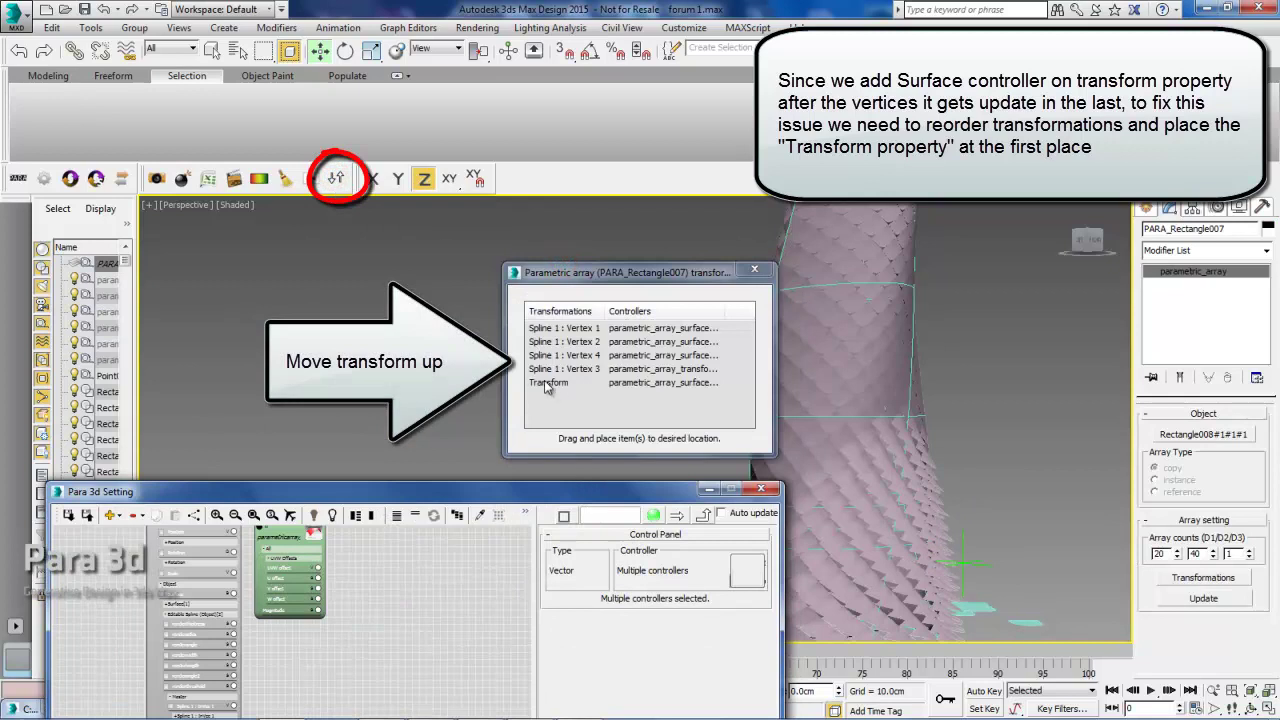
click(548, 383)
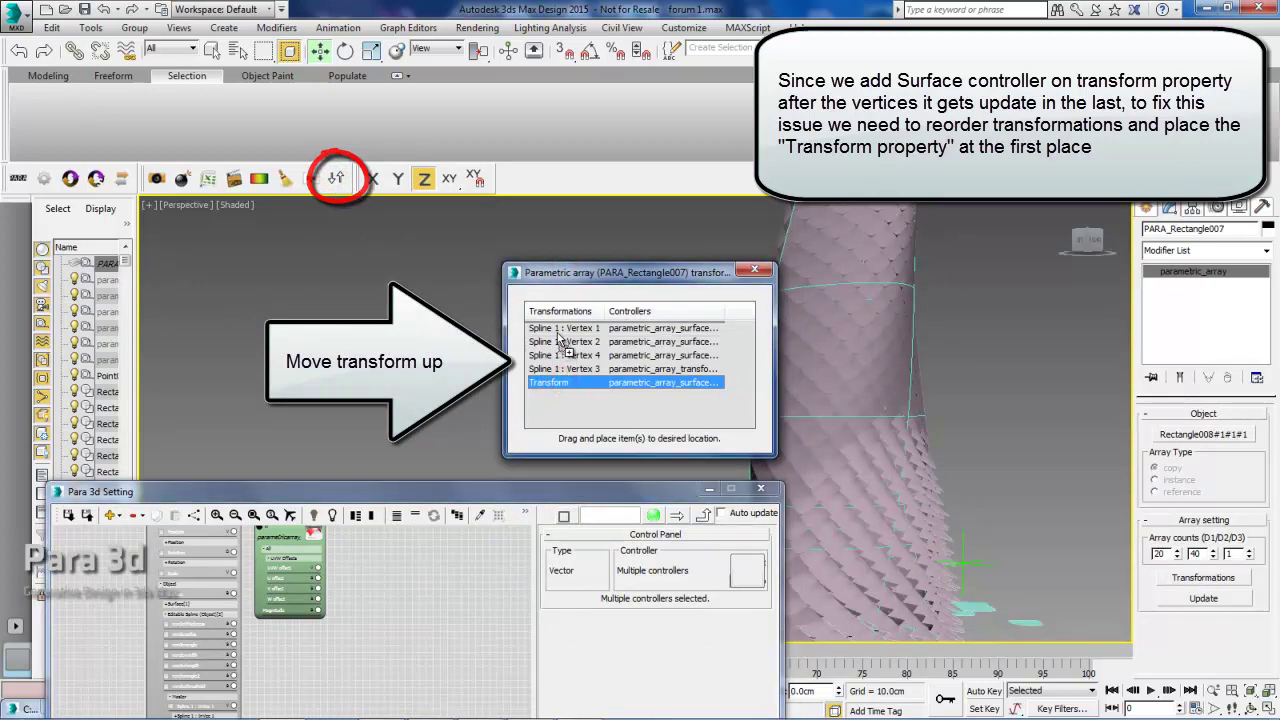
drag(563, 386, 562, 330)
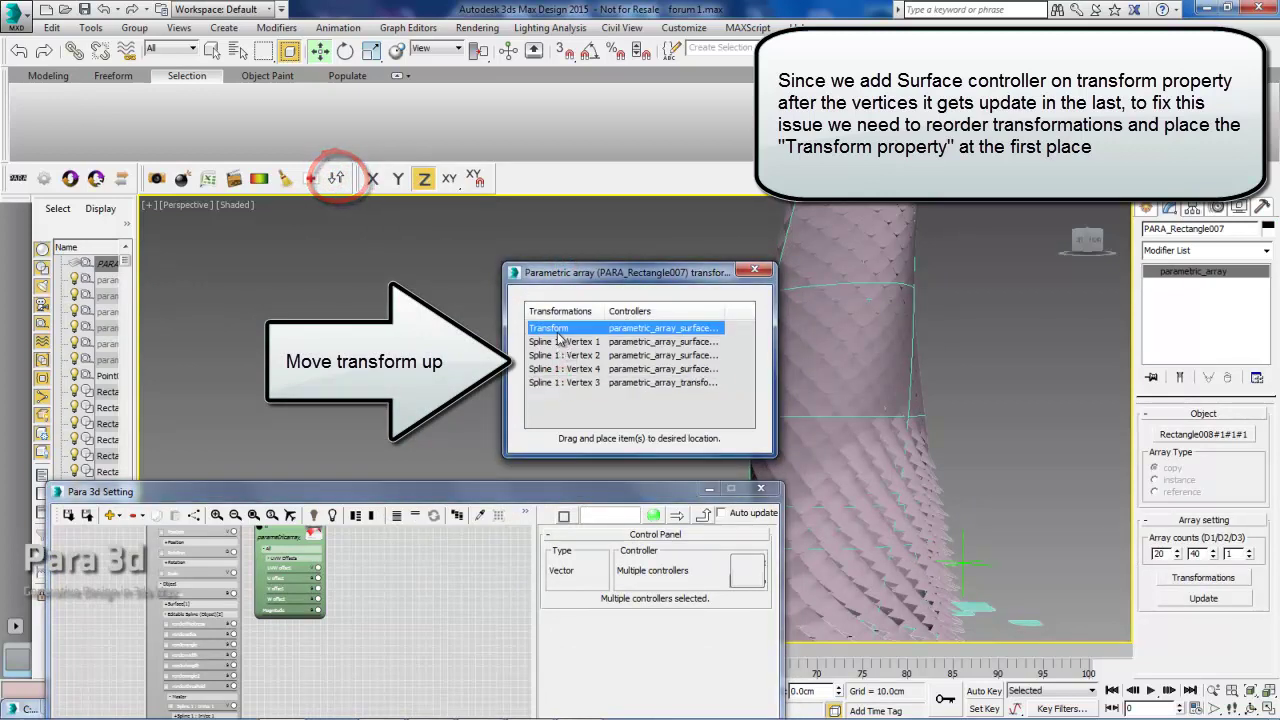
click(756, 272)
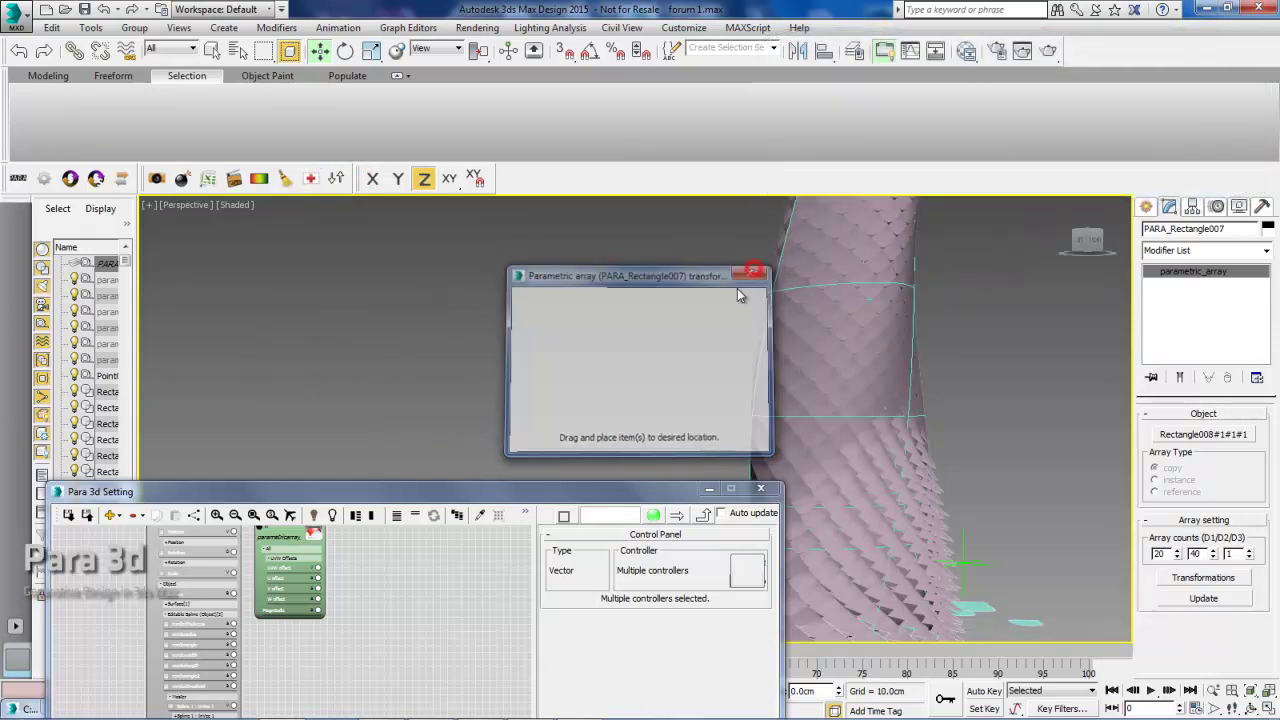
double_click(558, 484)
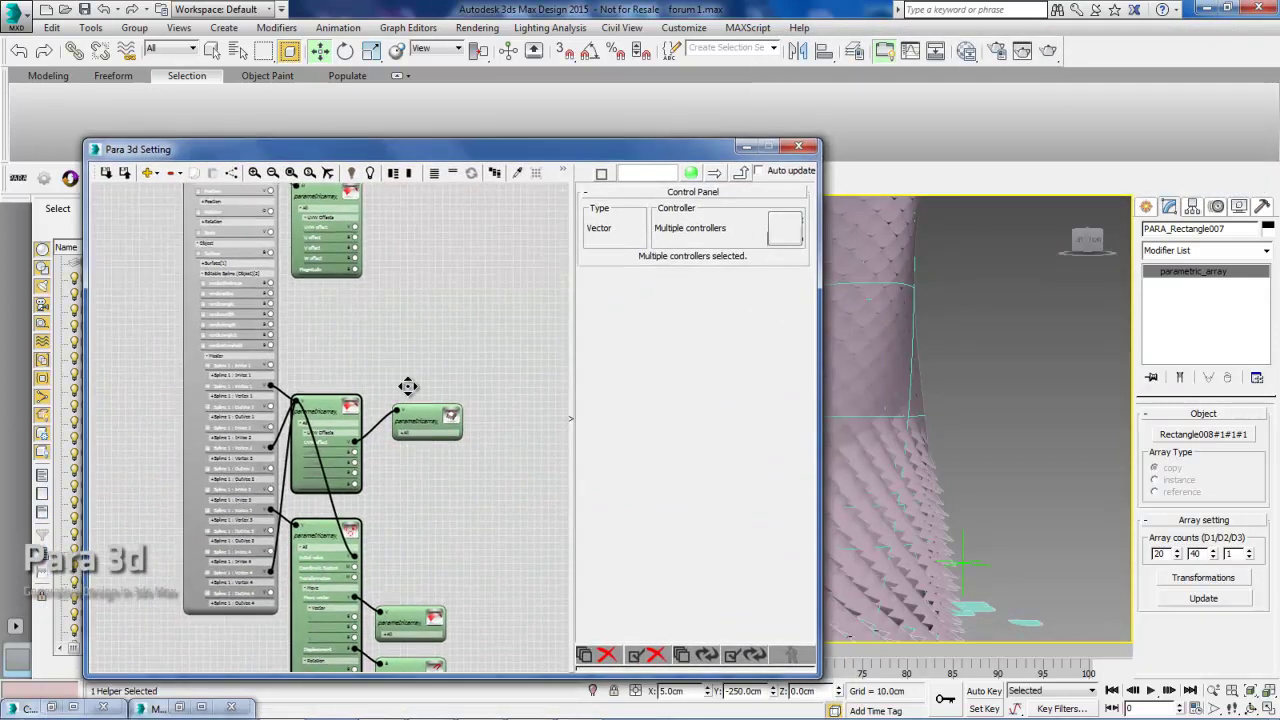
Step: Raise Point001 higher along Z and regenerate the panels around it
middle_drag(390, 311, 395, 327)
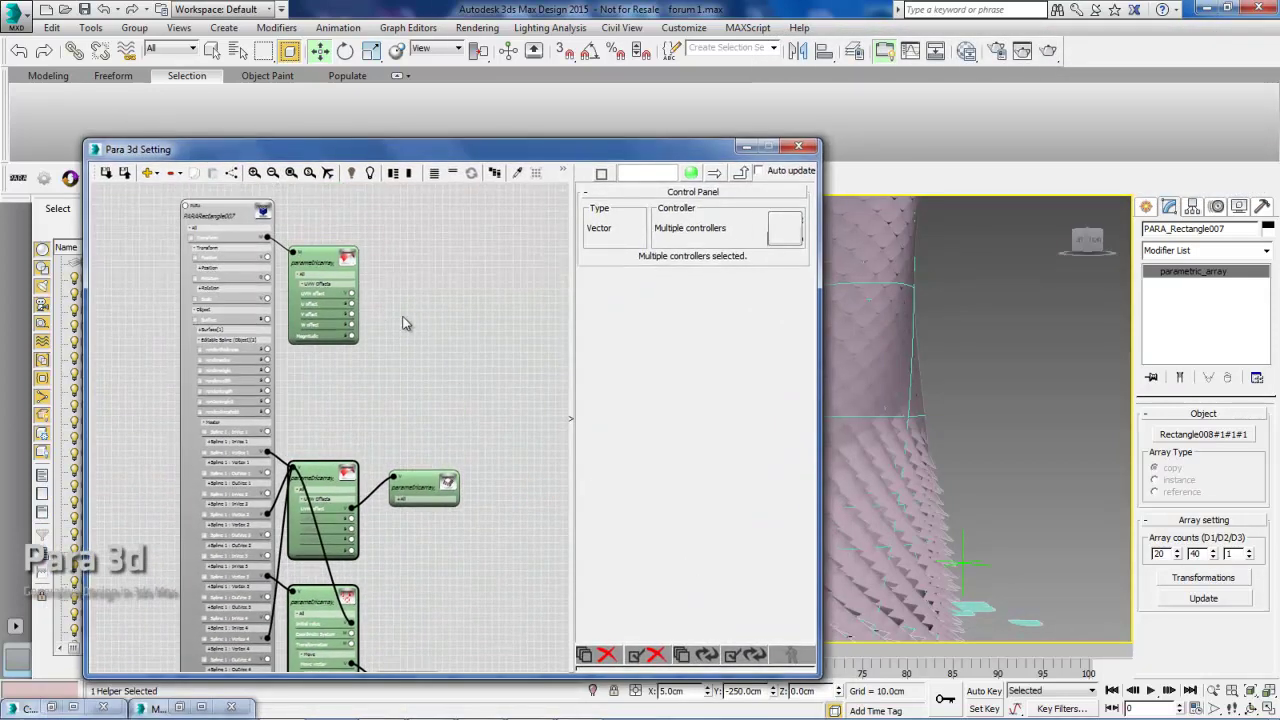
scroll(905, 445, down, 3)
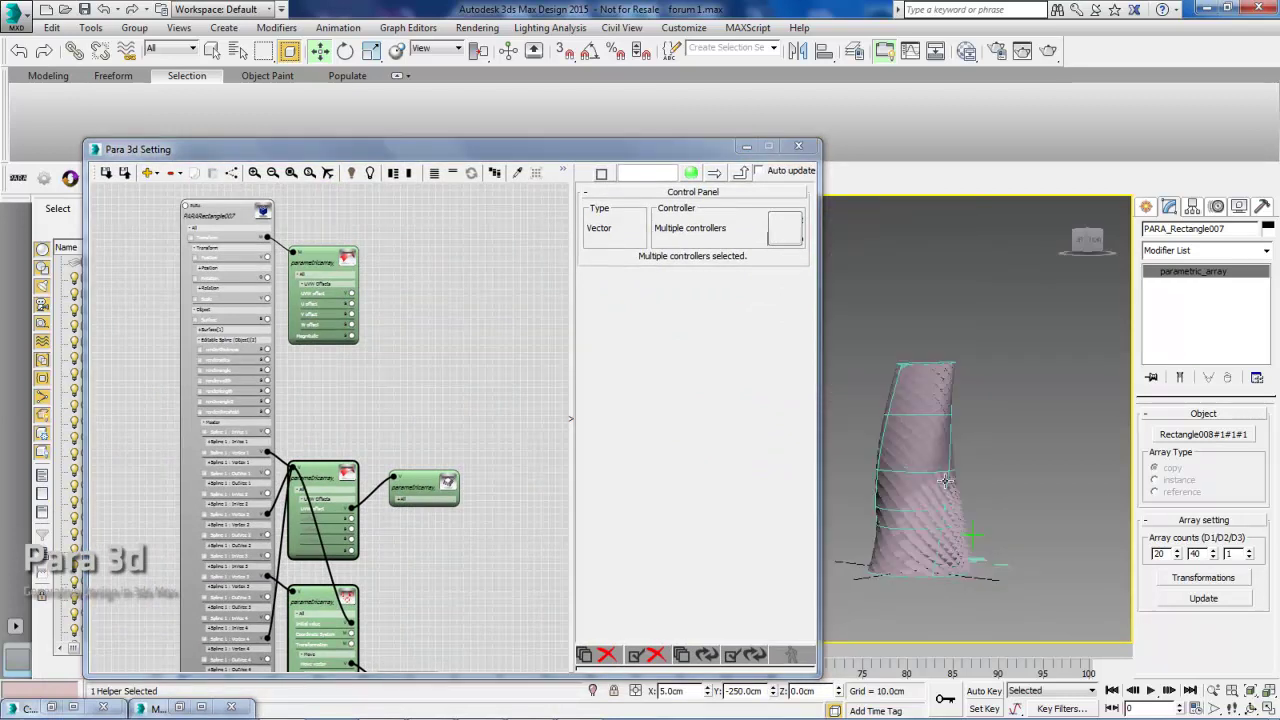
scroll(940, 441, up, 3)
middle_drag(943, 441, 943, 416)
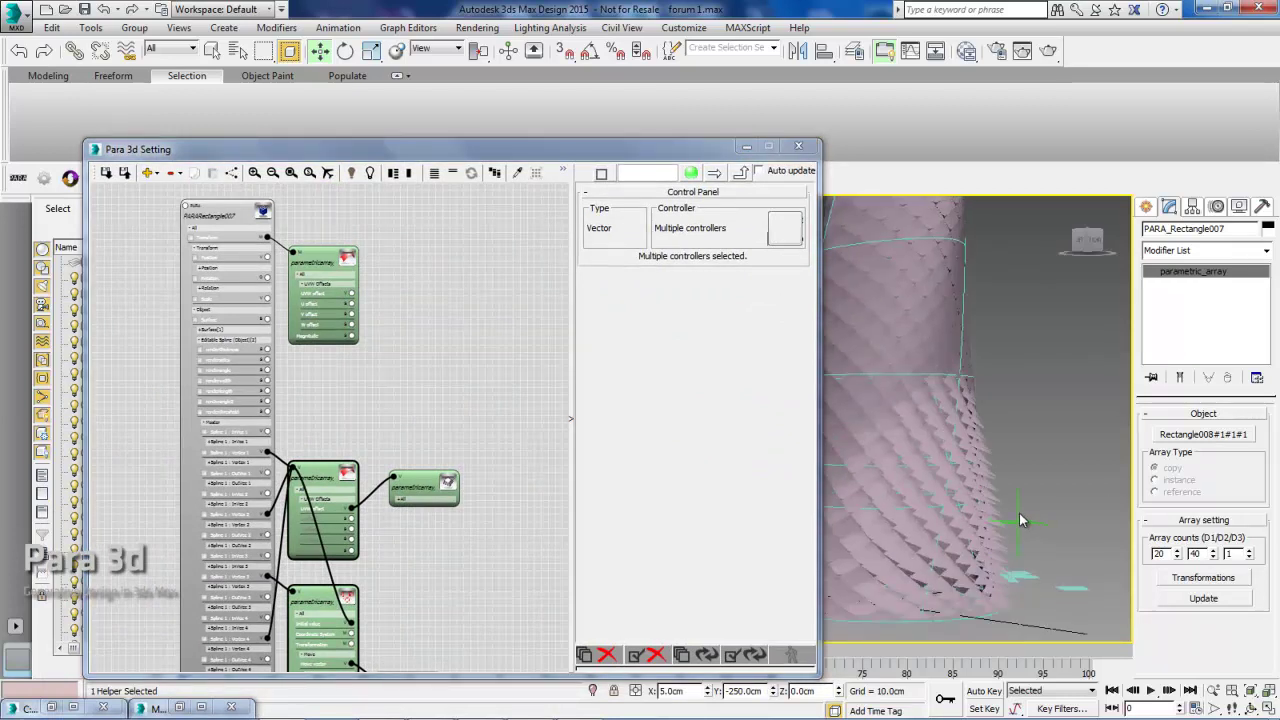
click(1020, 520)
drag(1018, 505, 1018, 390)
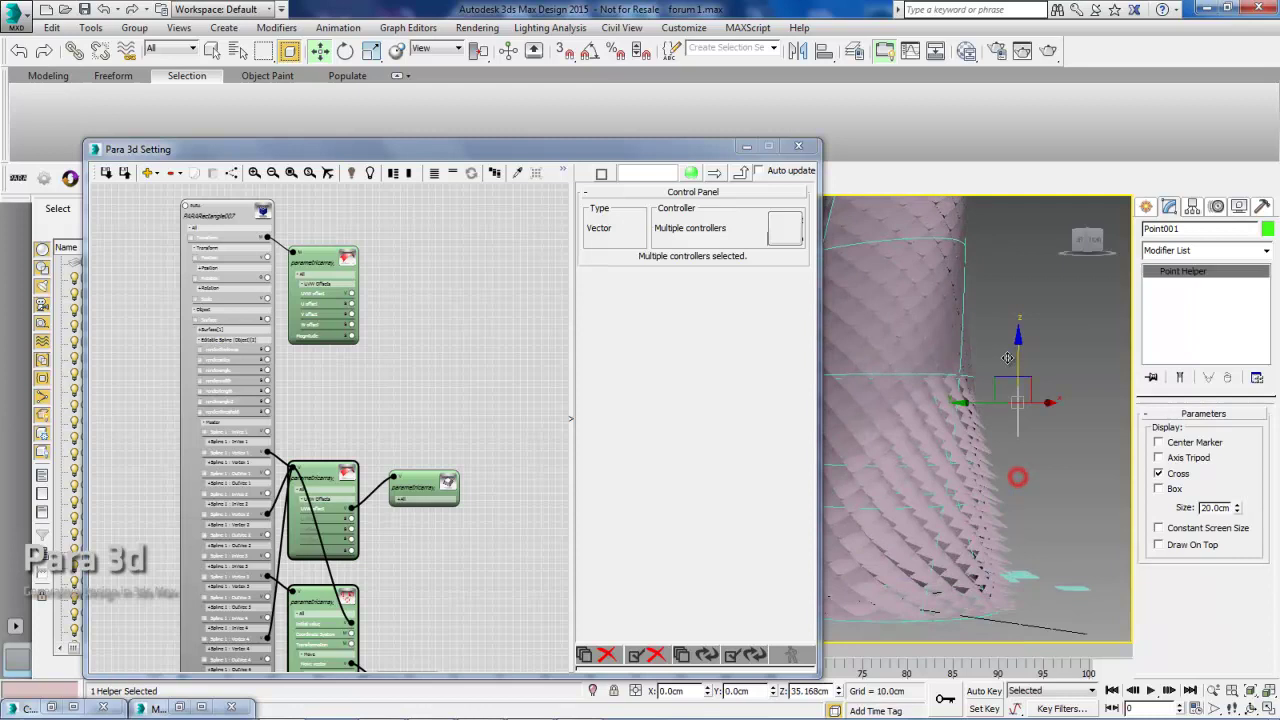
click(731, 656)
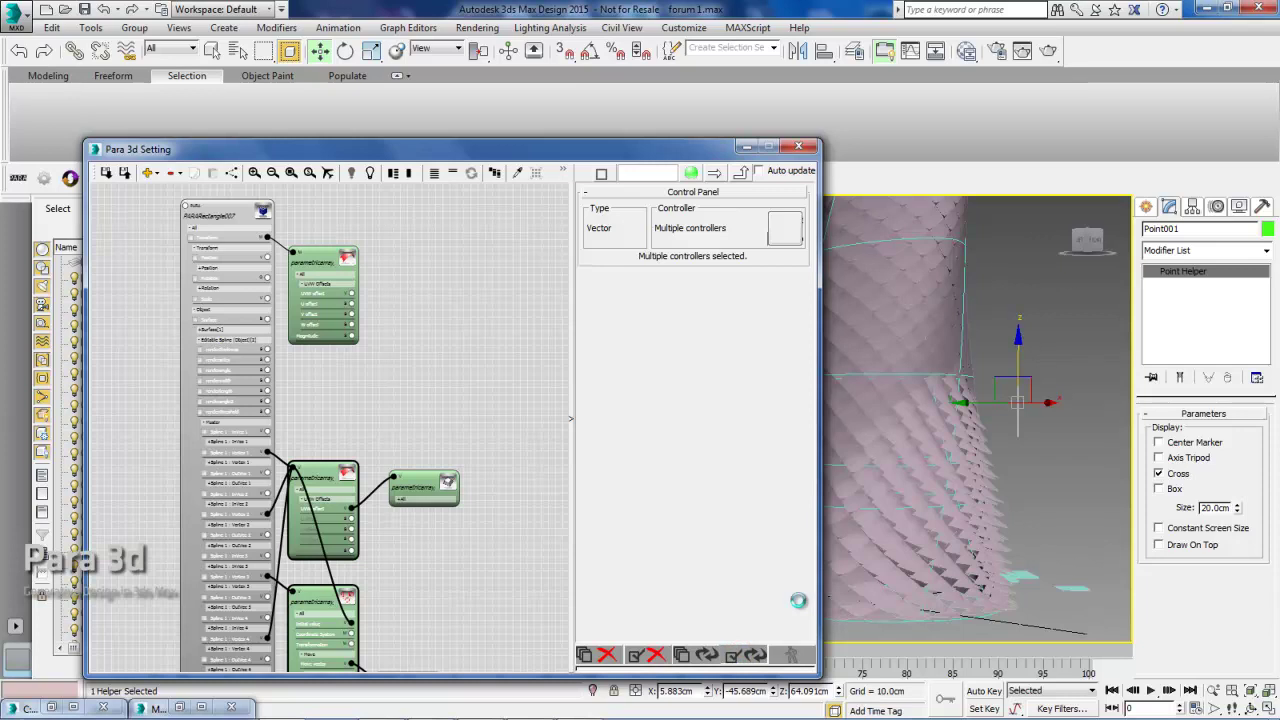
Step: Move the node editor to the lower left and reframe the tower in the viewport
middle_drag(936, 532, 937, 508)
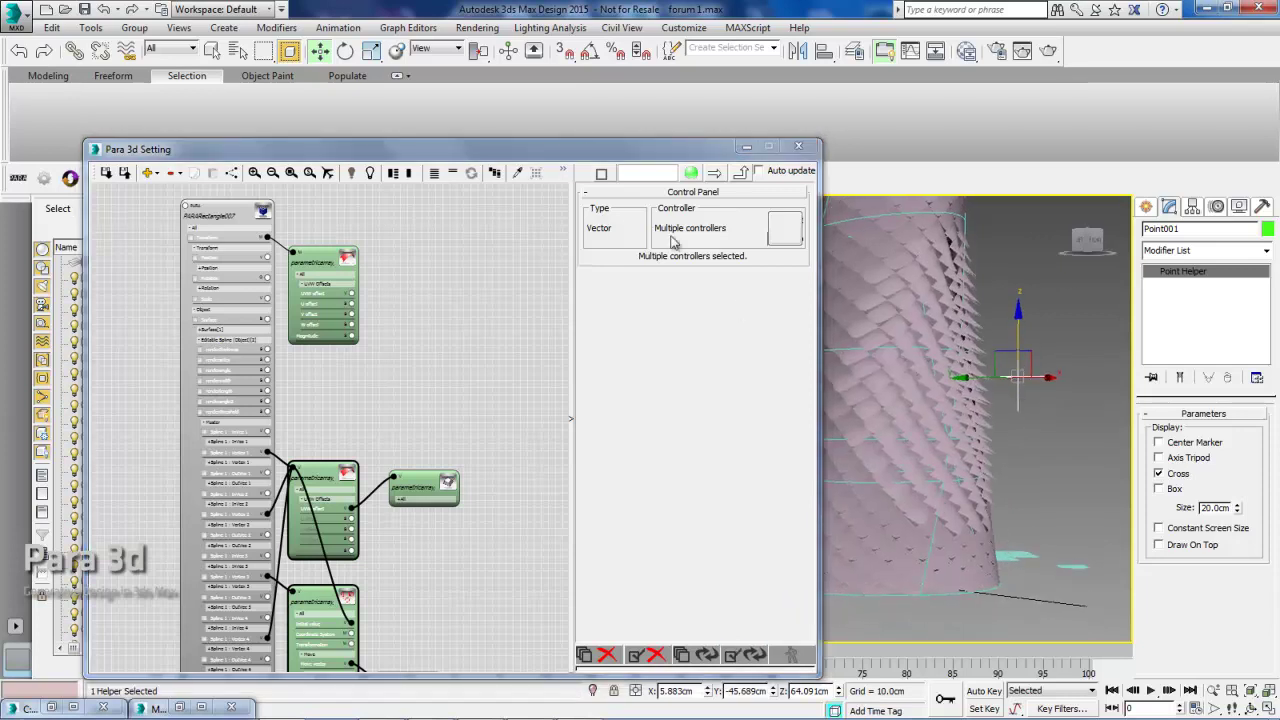
drag(588, 157, 431, 507)
scroll(920, 464, up, 2)
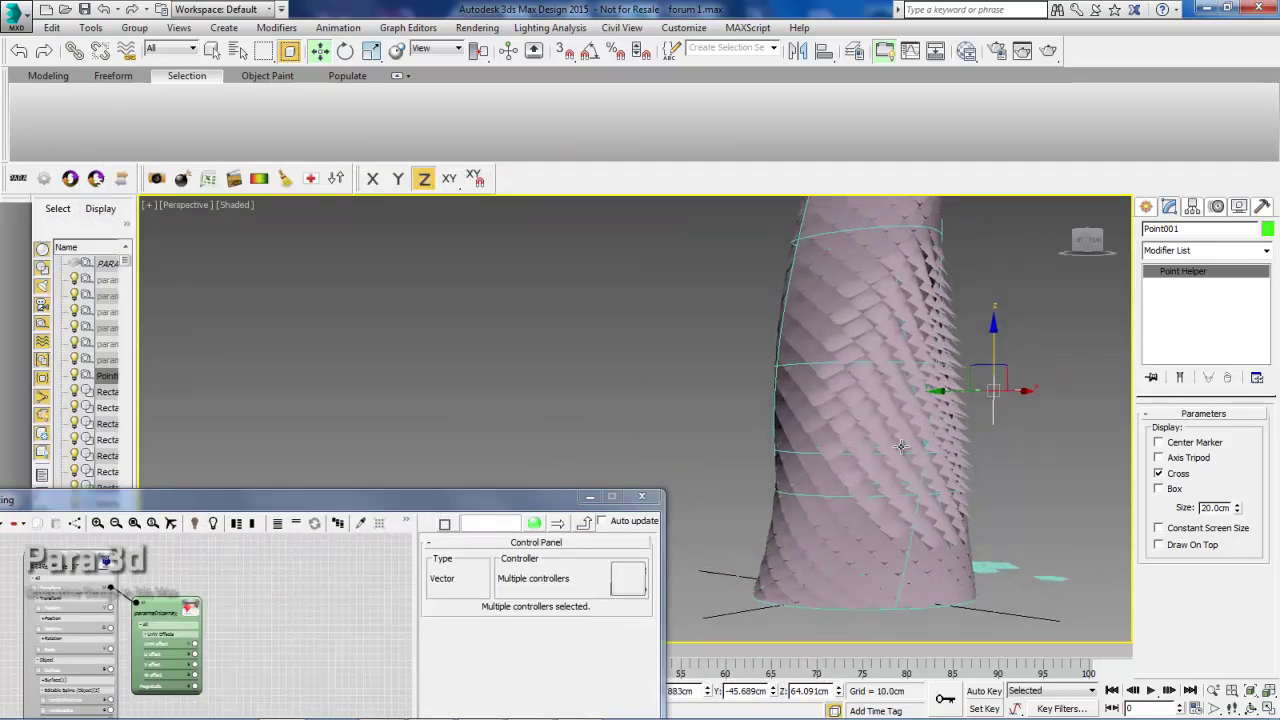
scroll(898, 441, up, 3)
scroll(898, 441, down, 4)
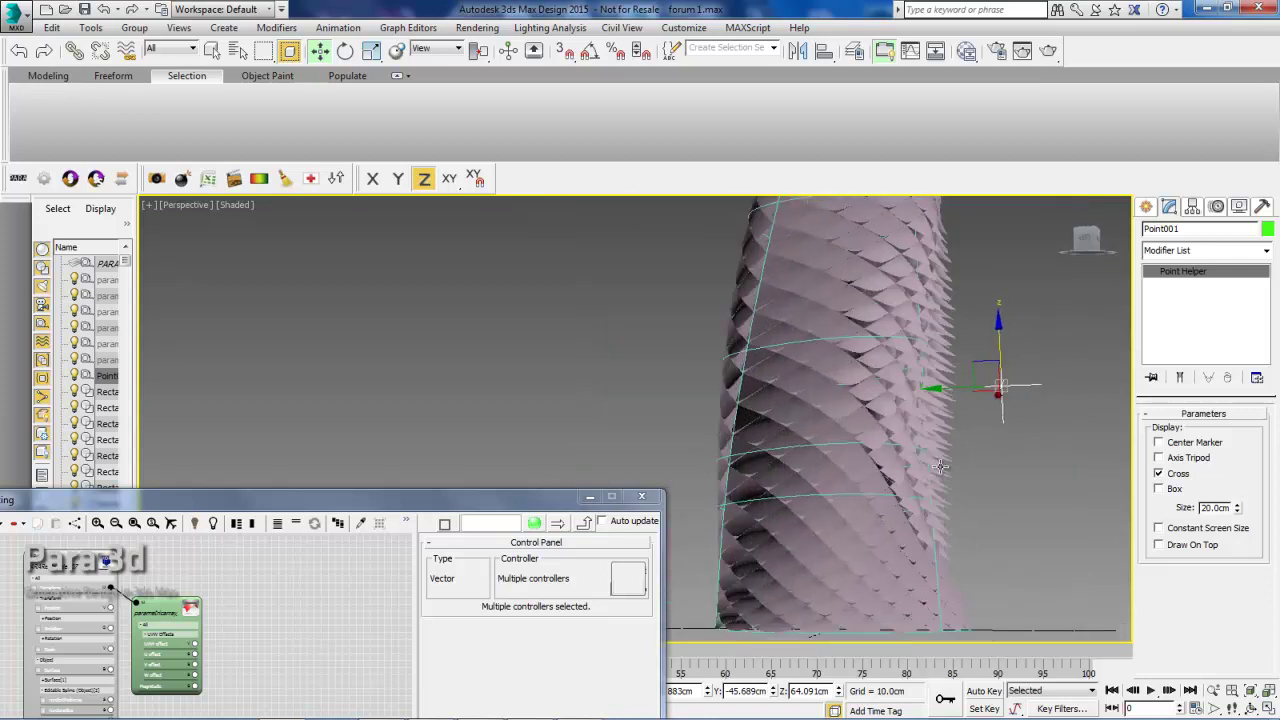